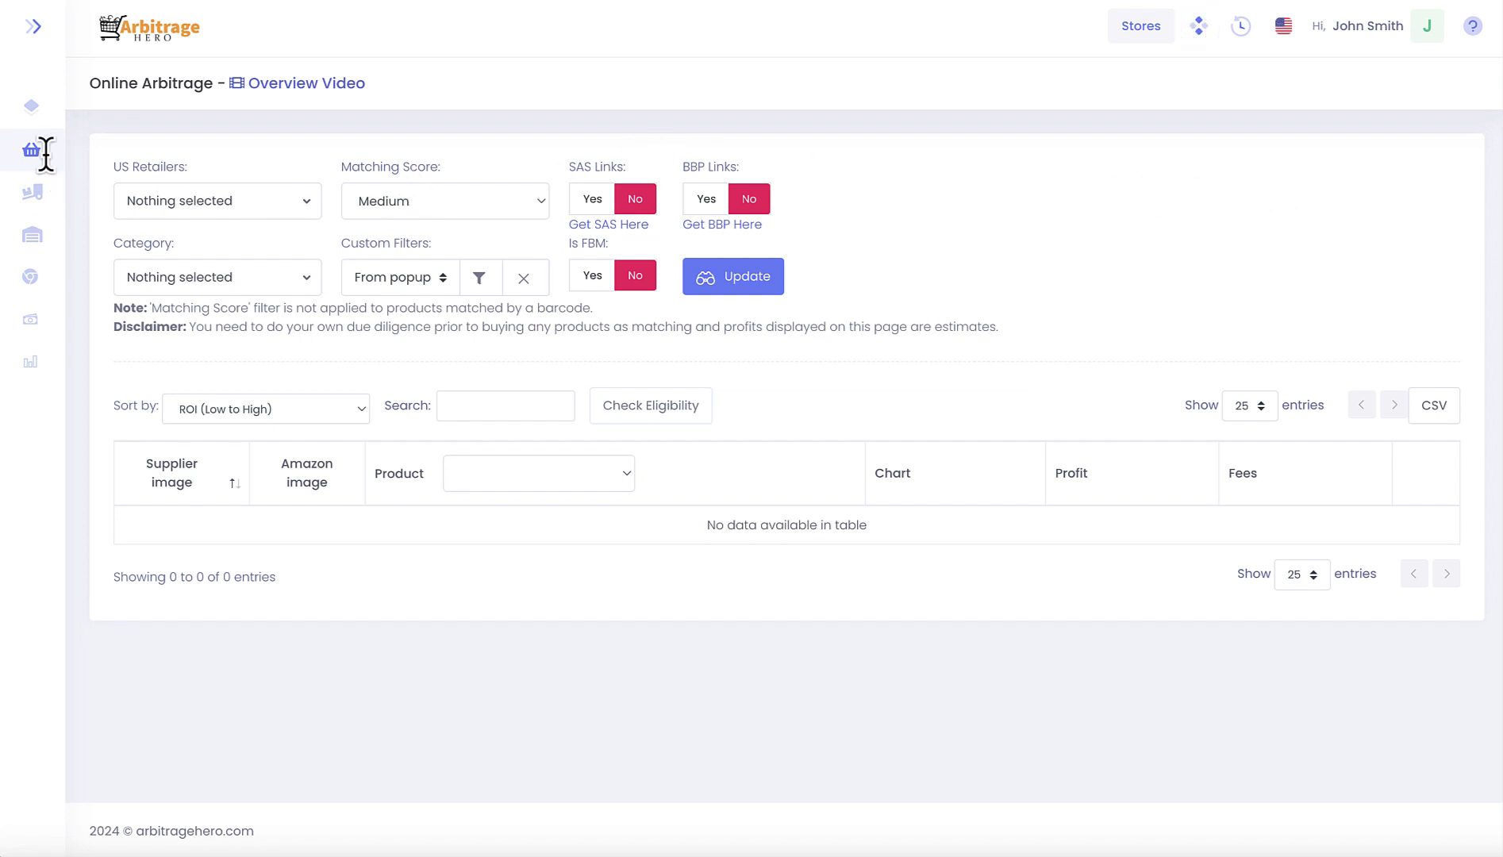
Go to the Analyze Products page under Online Arbitrage.
left_click(81, 154)
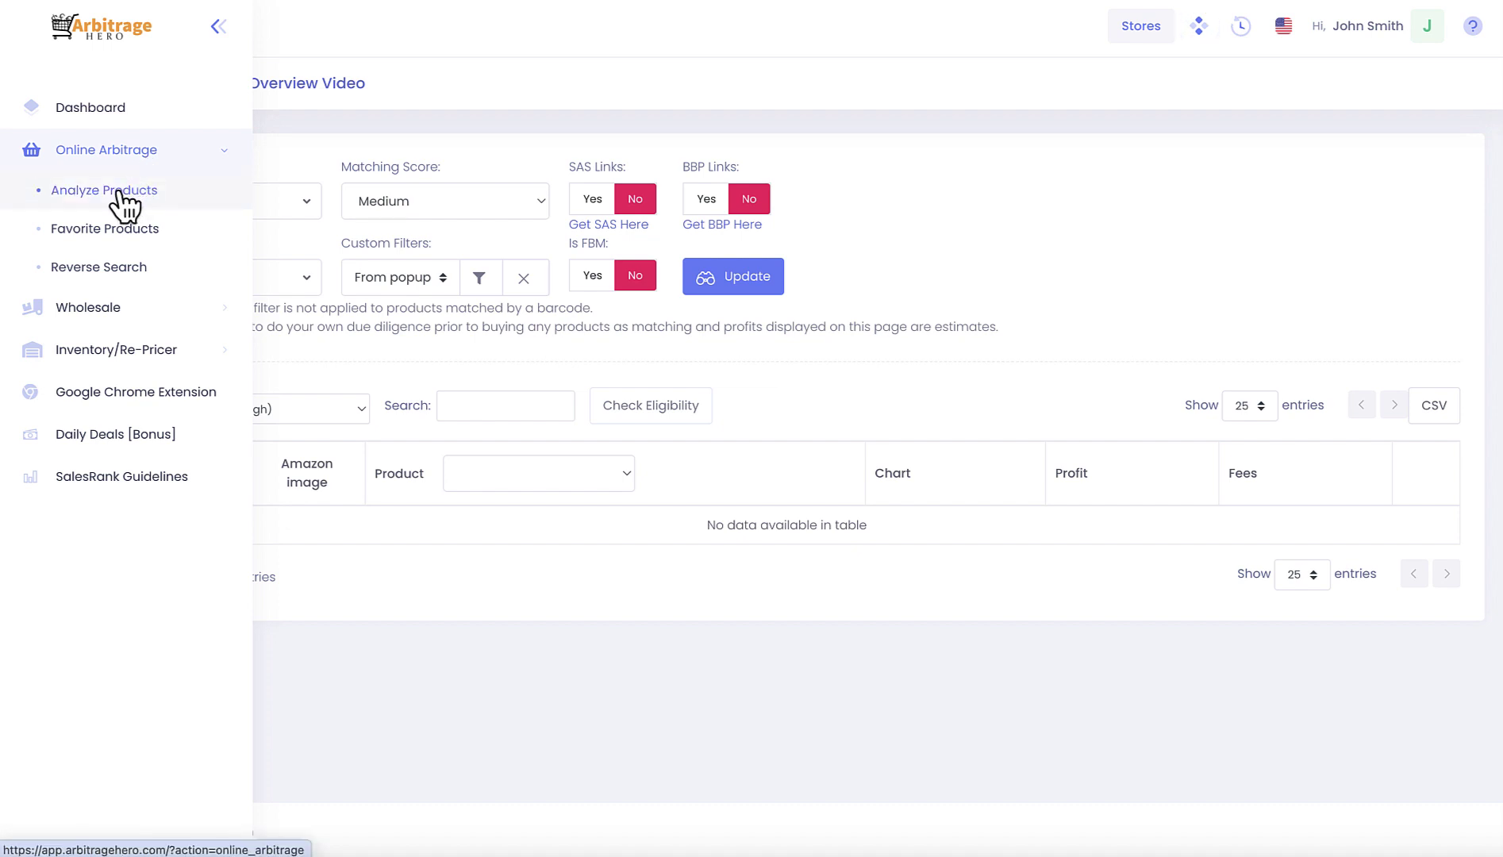
left_click(125, 205)
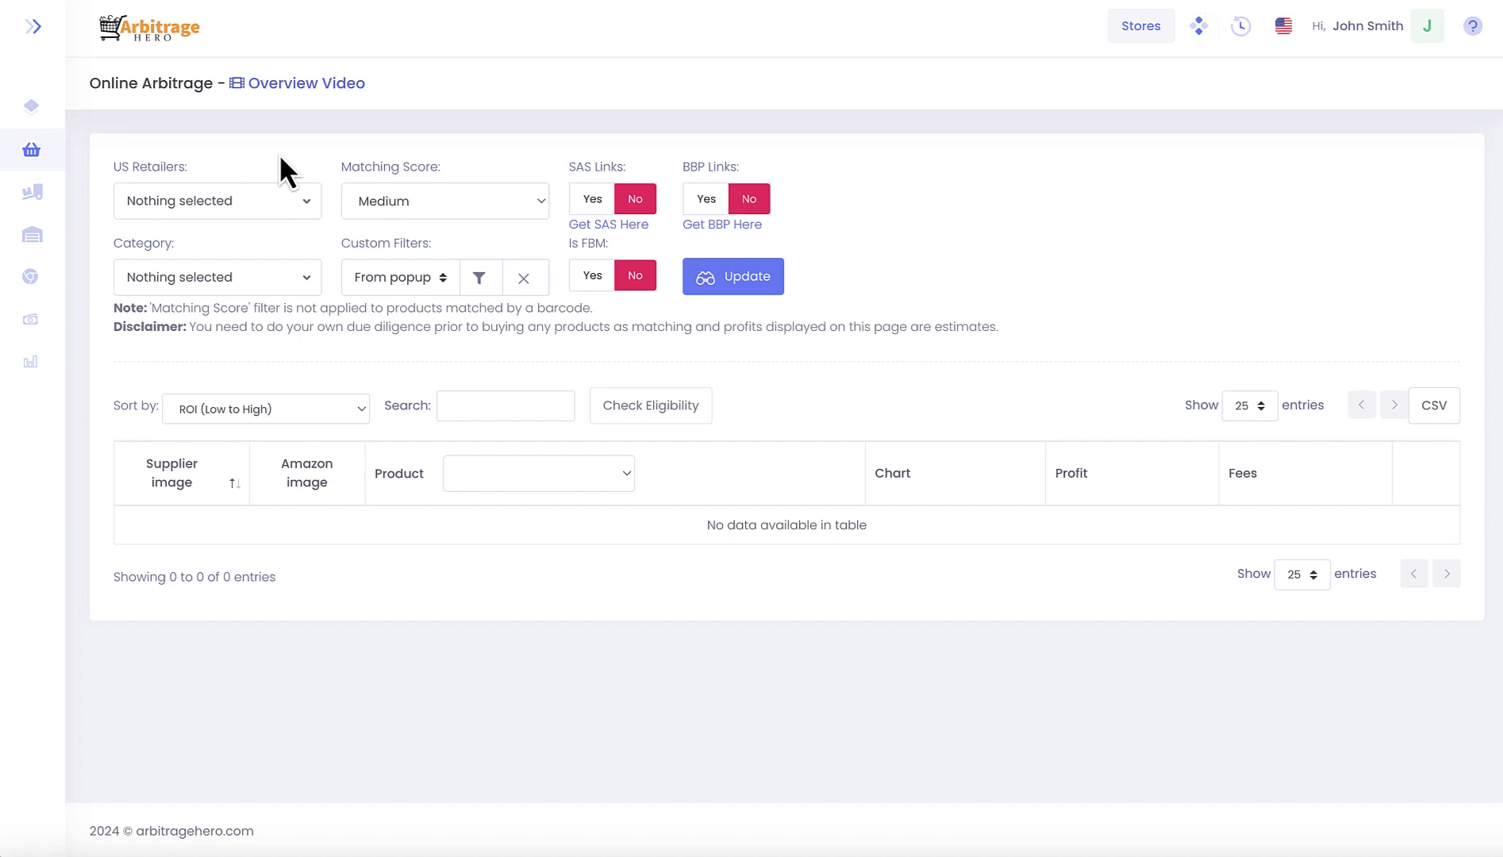
left_click(292, 195)
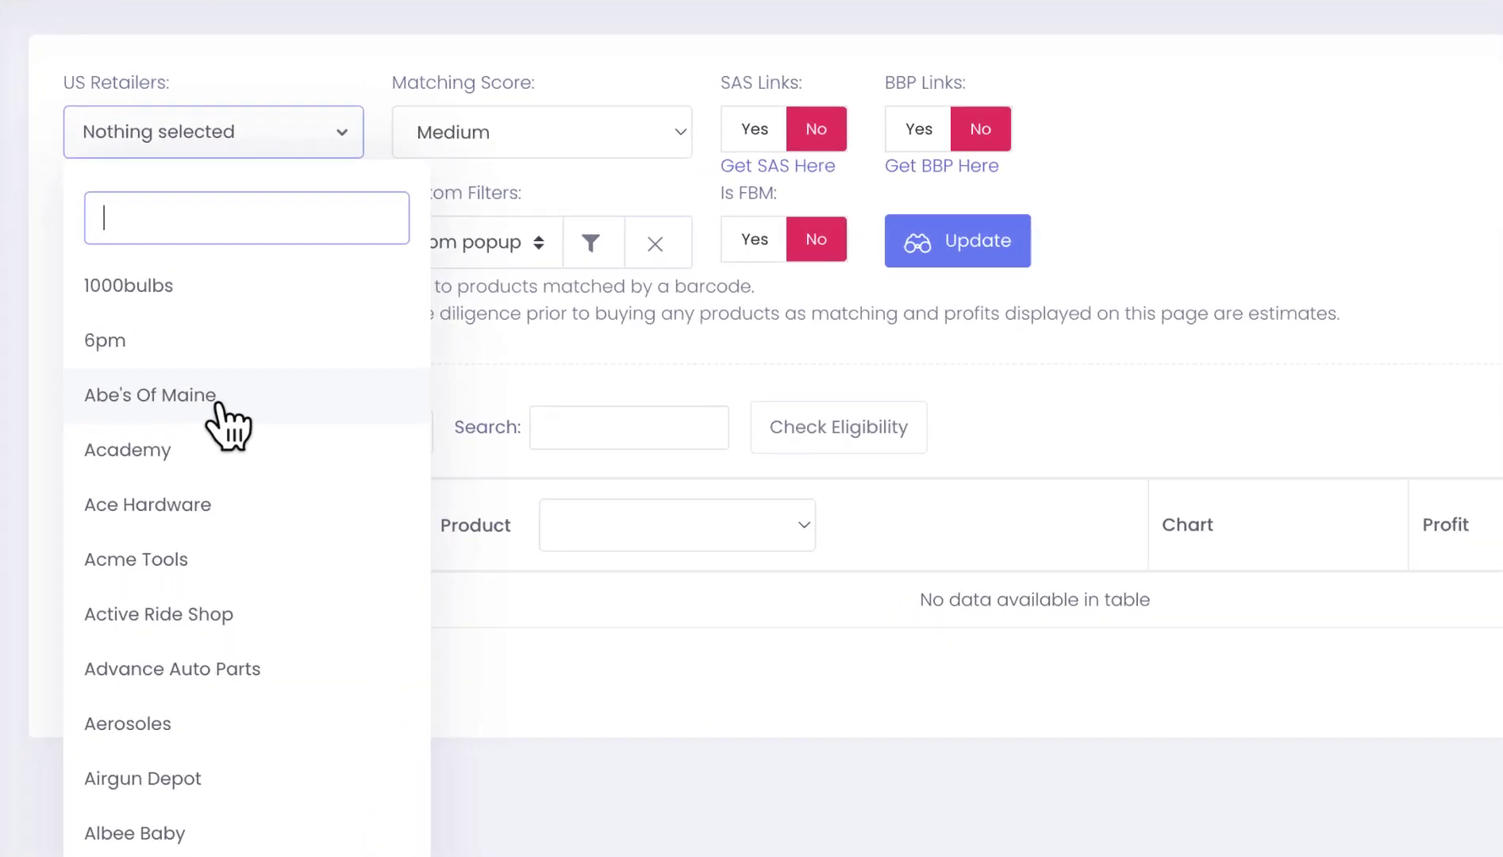
scroll(220, 388, "down", 1)
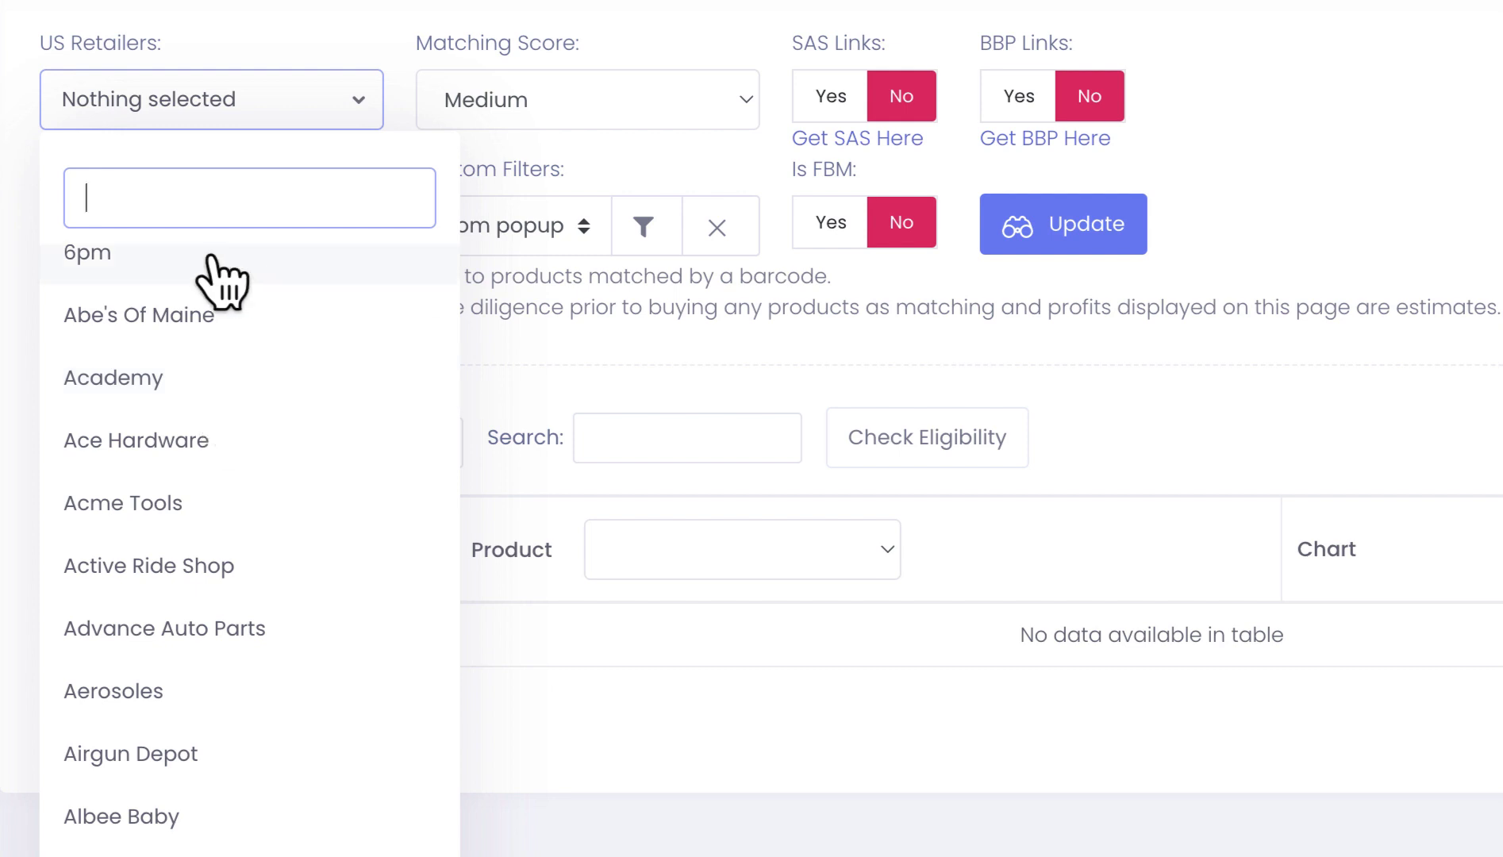
left_click(314, 44)
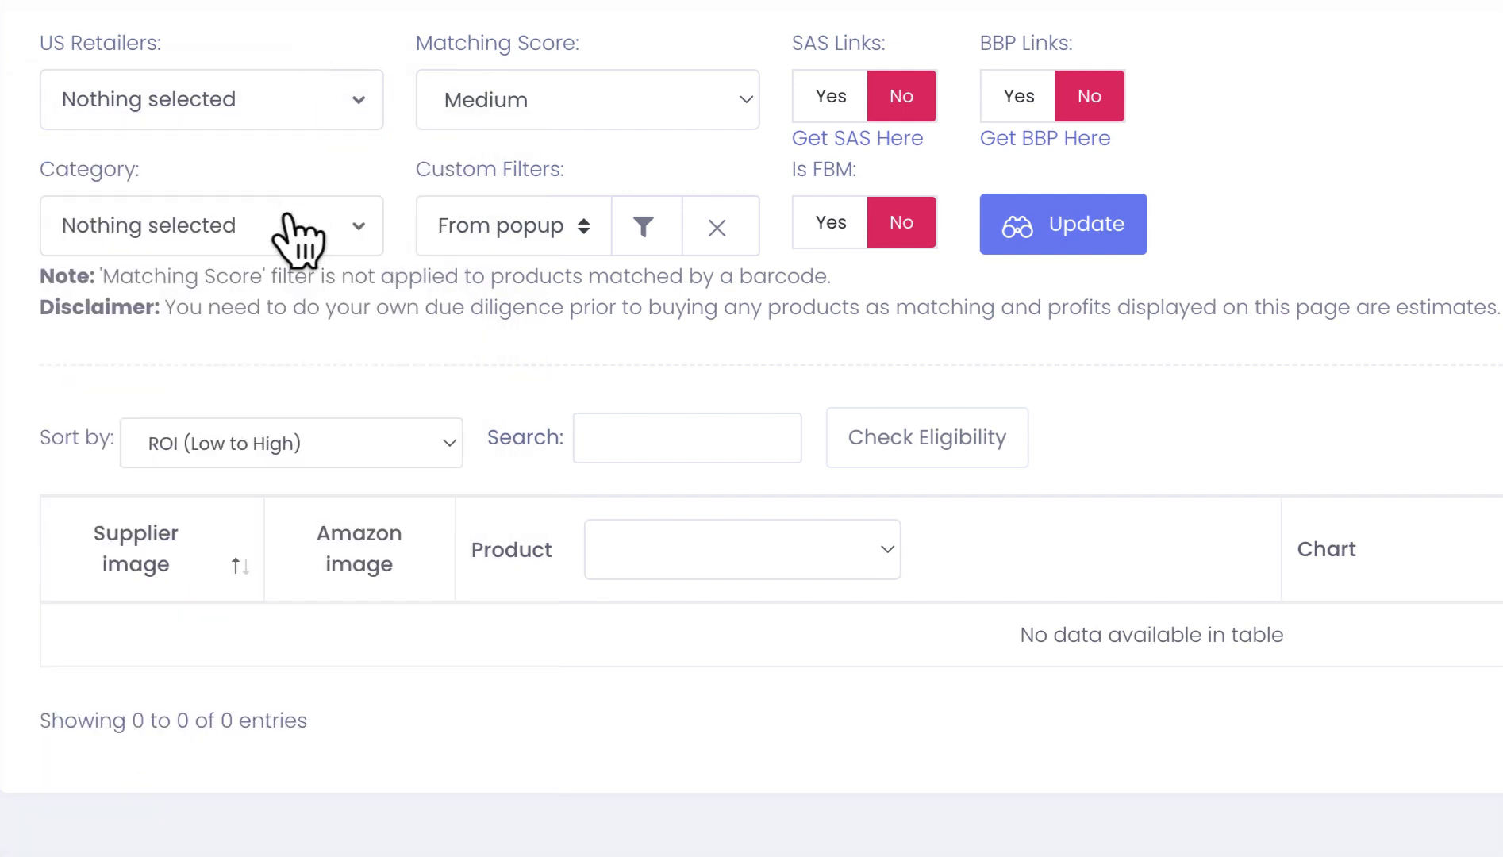
left_click(298, 254)
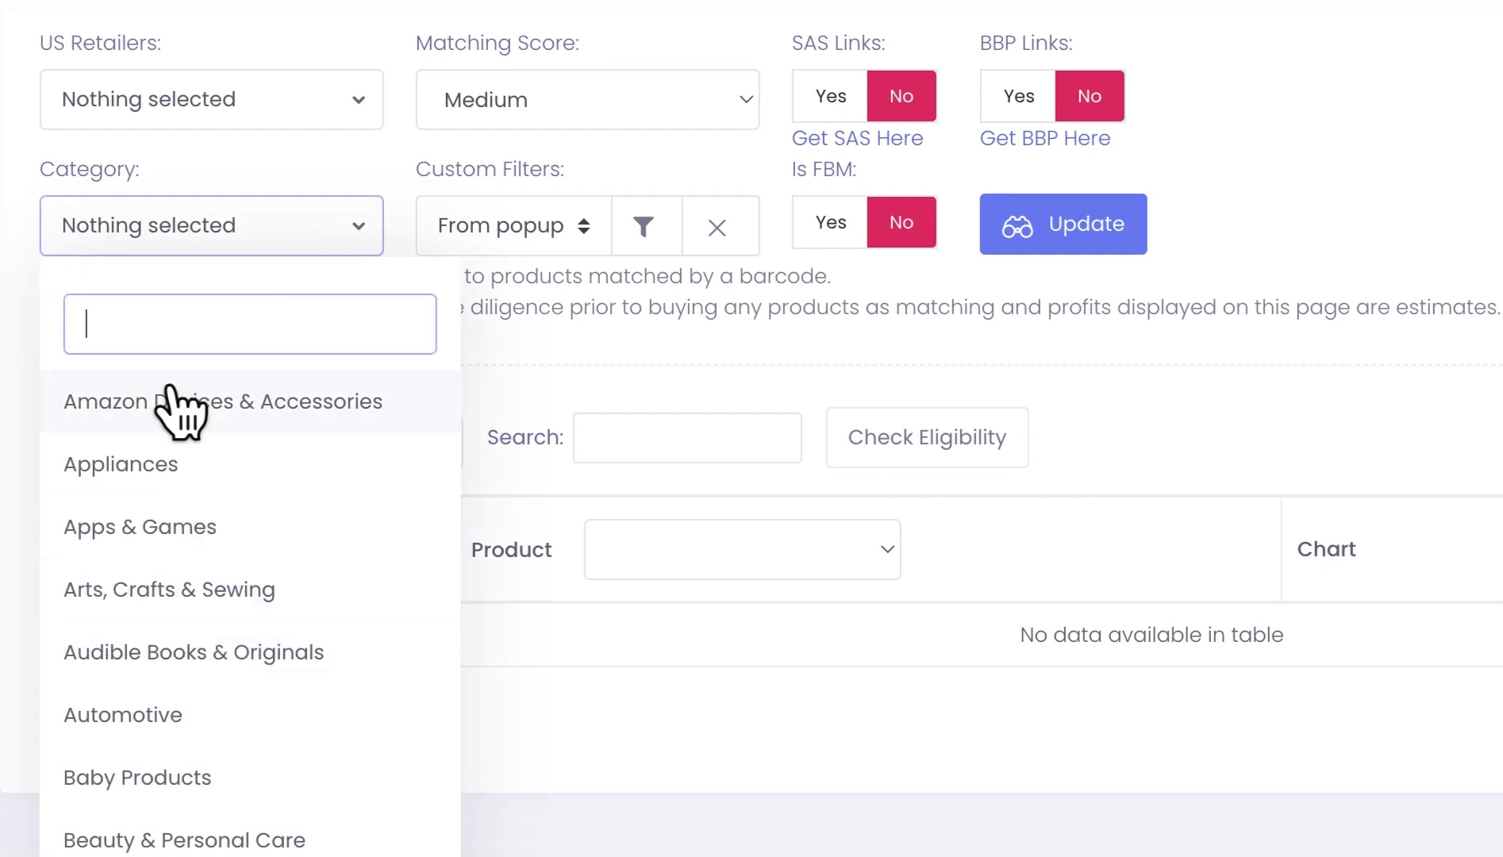
left_click(28, 313)
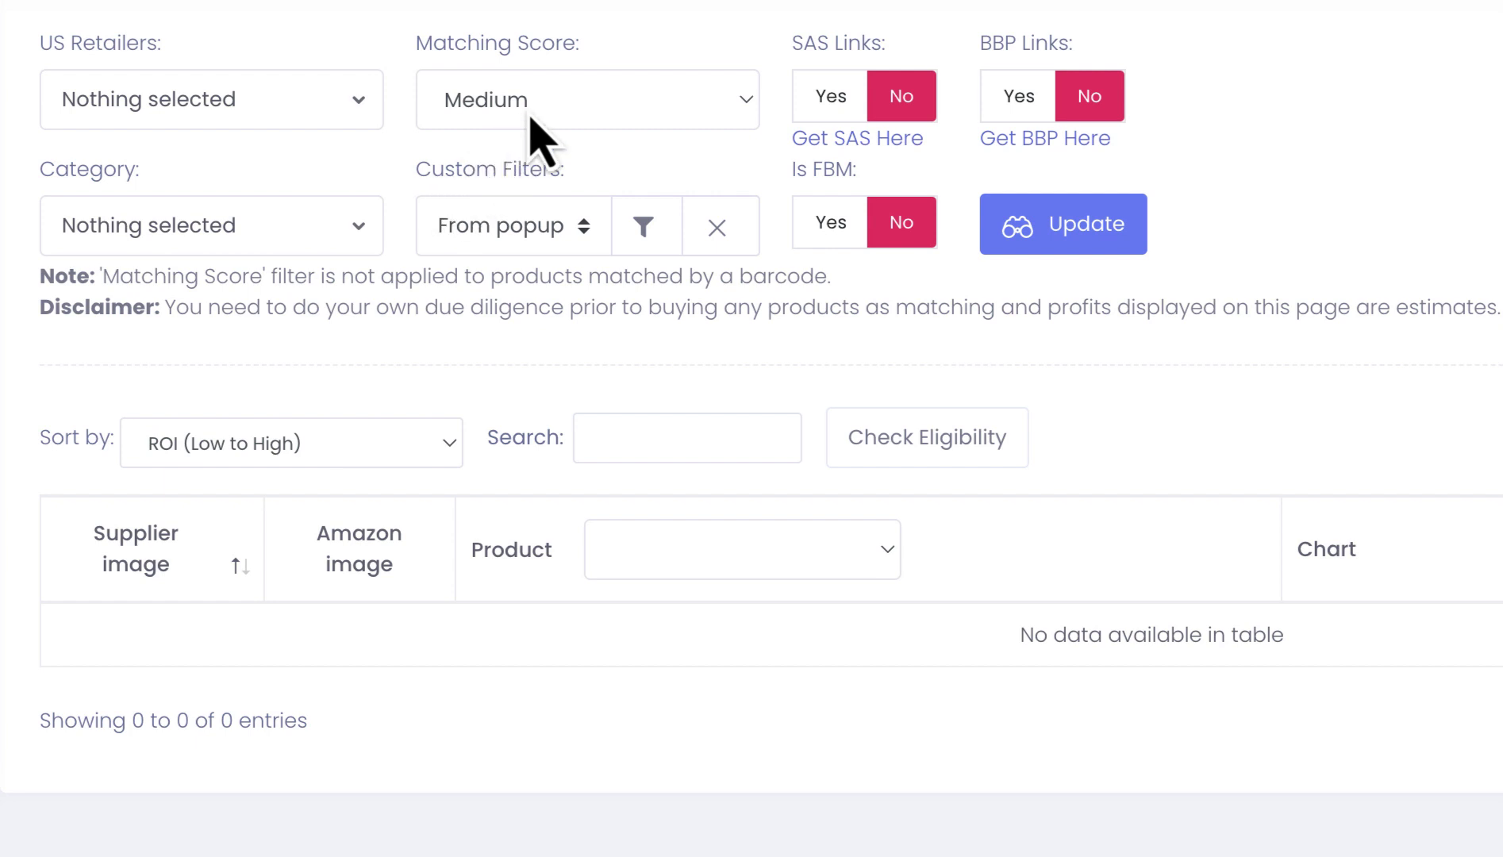
left_click(543, 140)
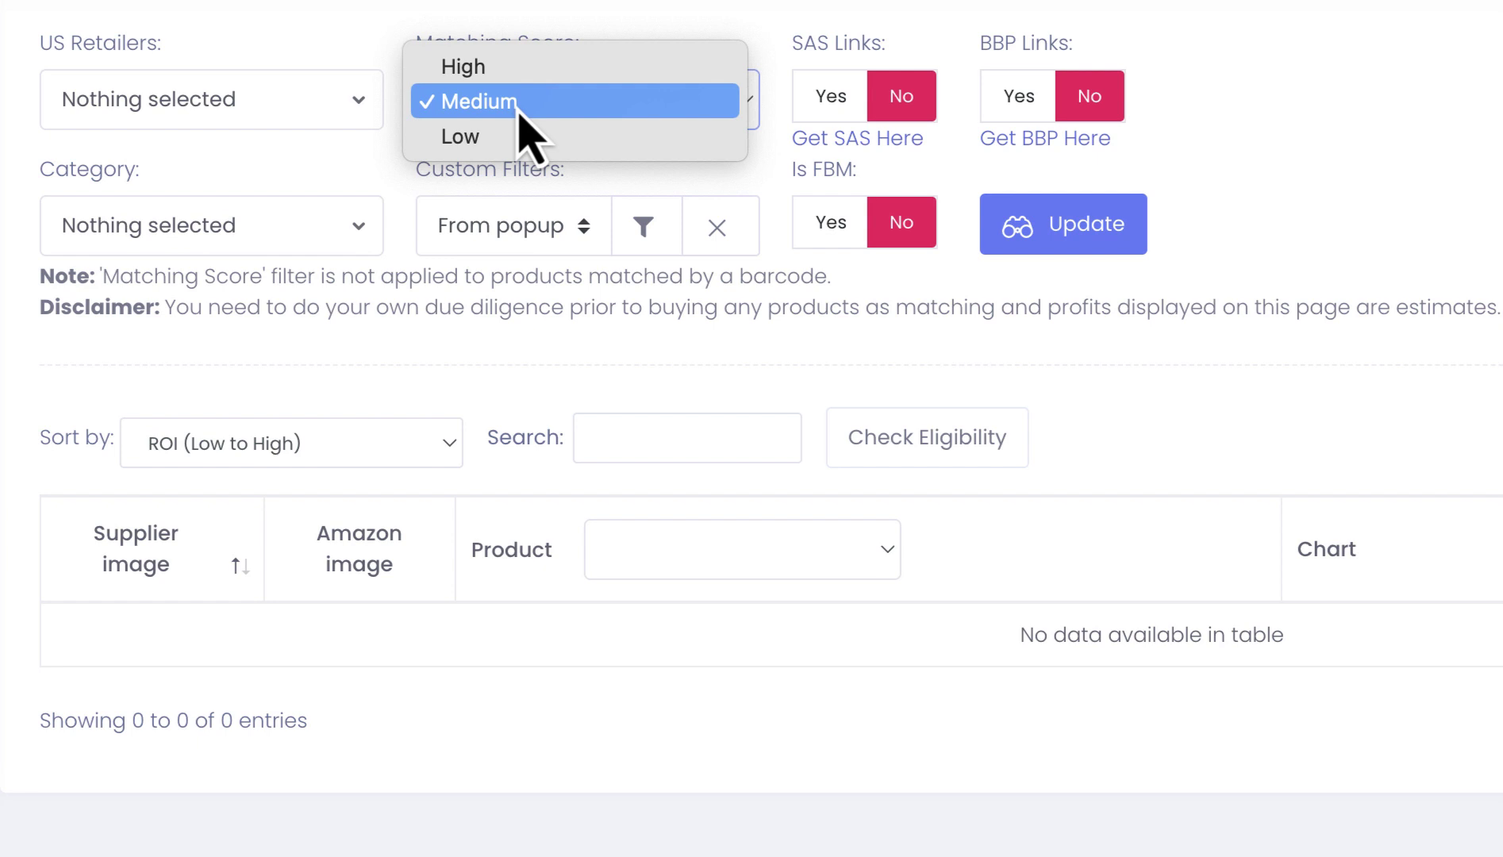
left_click(568, 254)
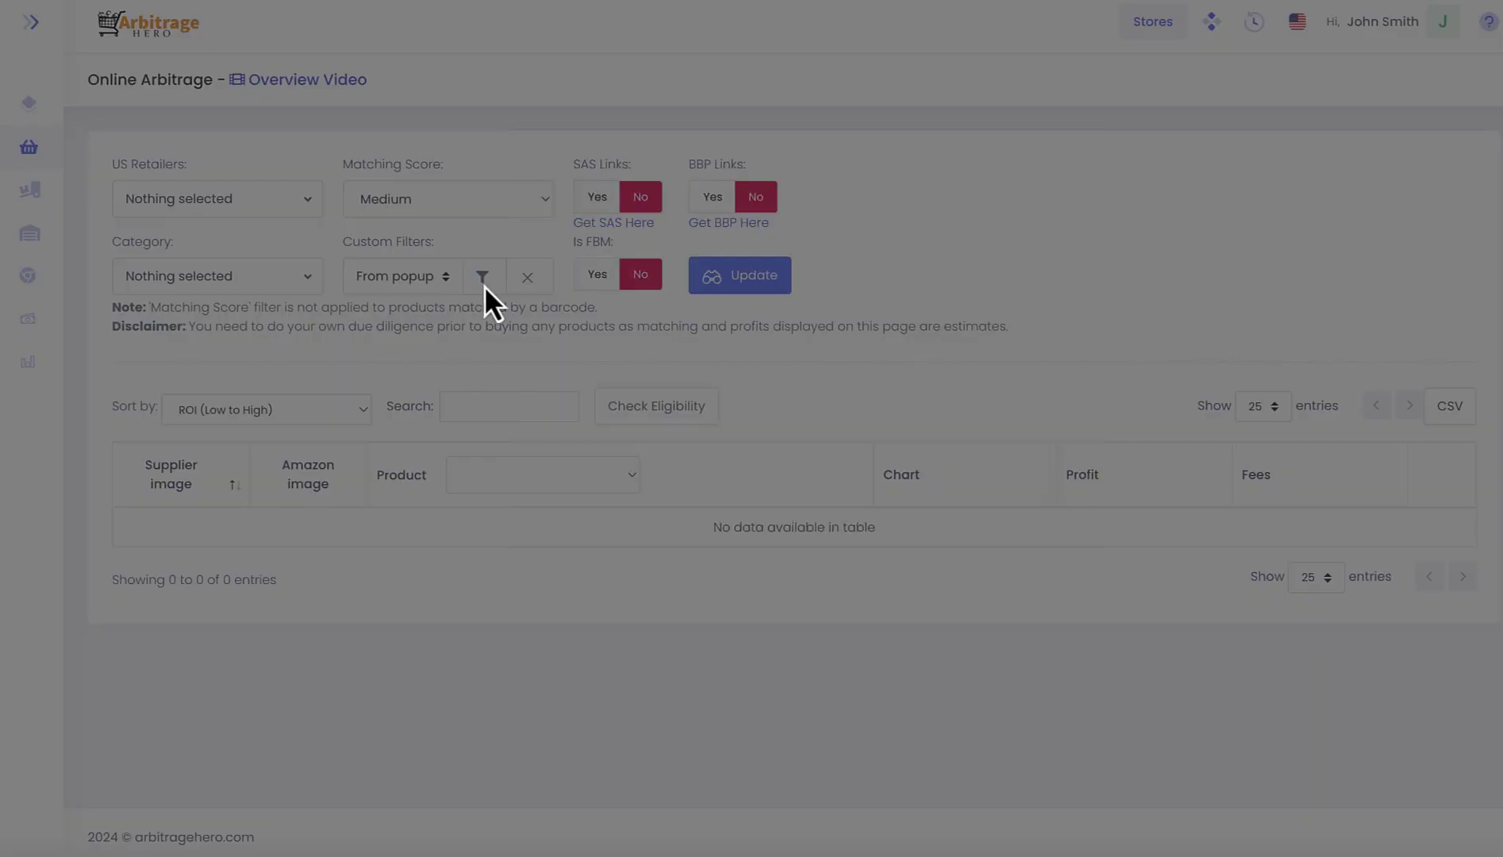
Review Filter Options (BSR % 5, Min ROI % 20, Min Profit 5, Max Weight 25) and the Exclude Categories list.
left_click(591, 244)
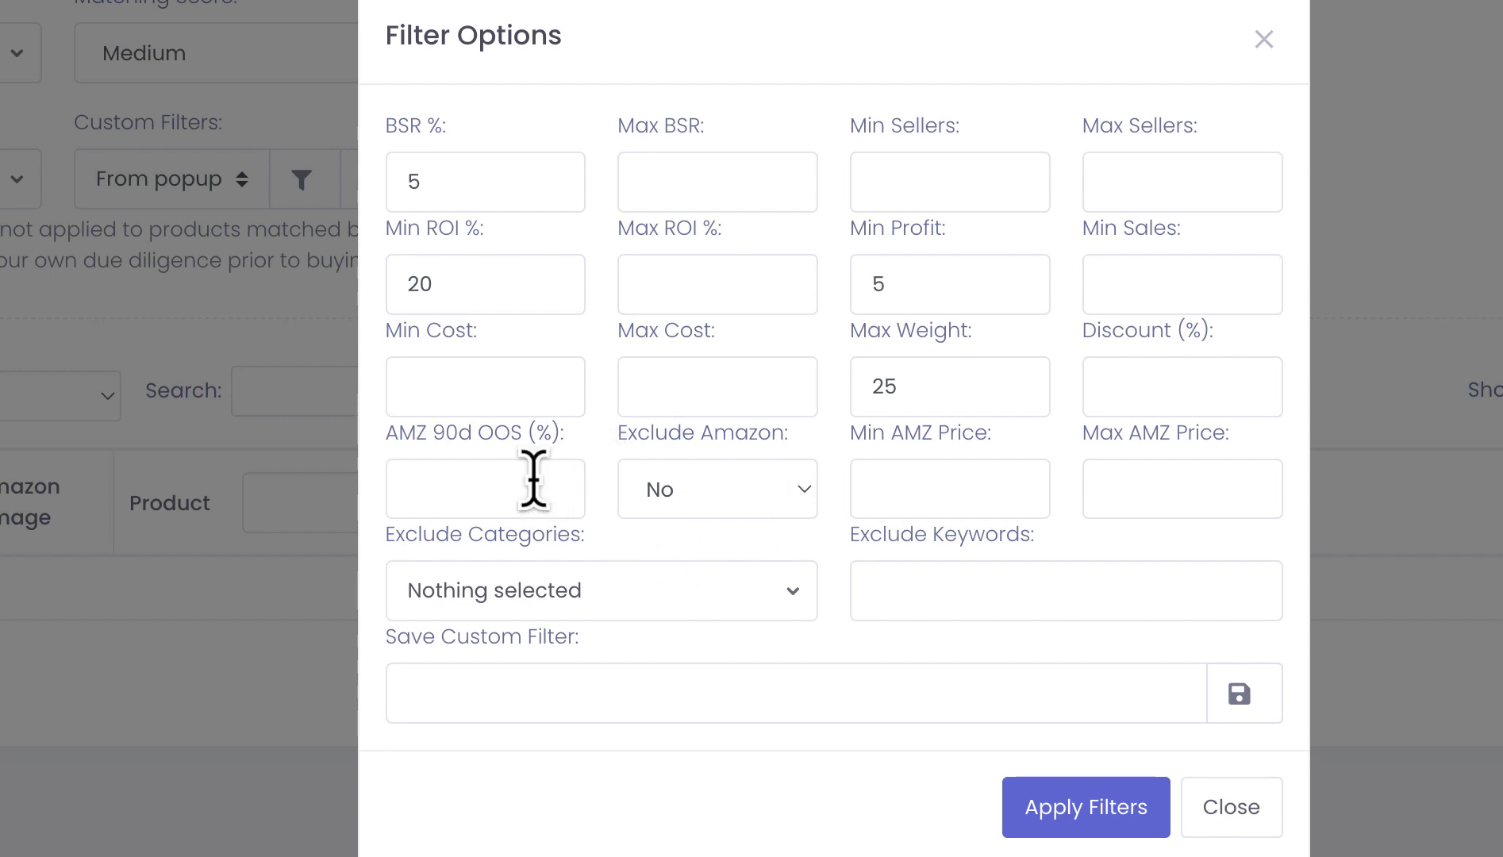
left_click(482, 489)
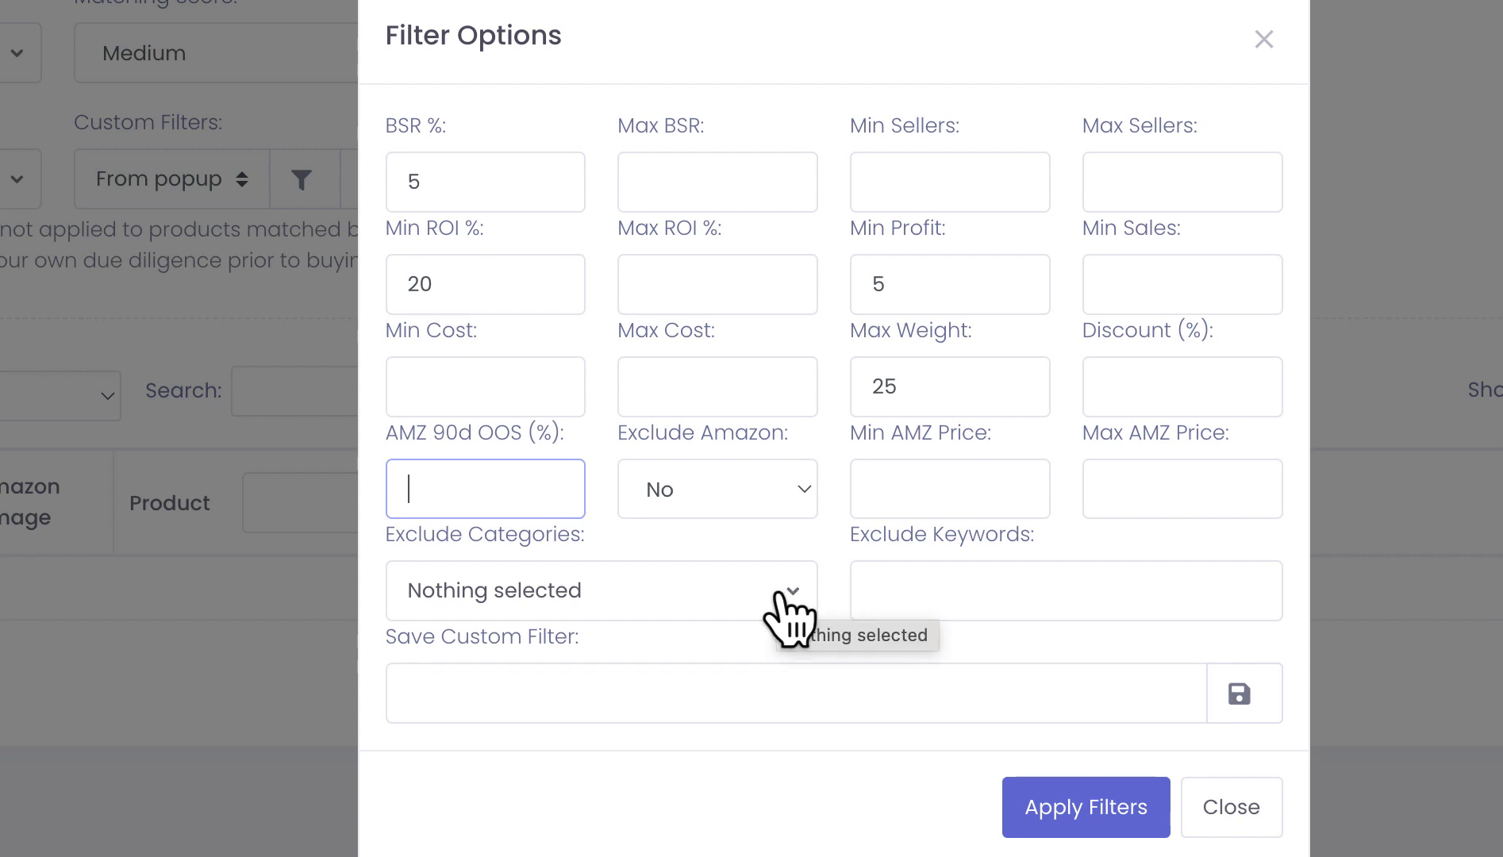
left_click(790, 619)
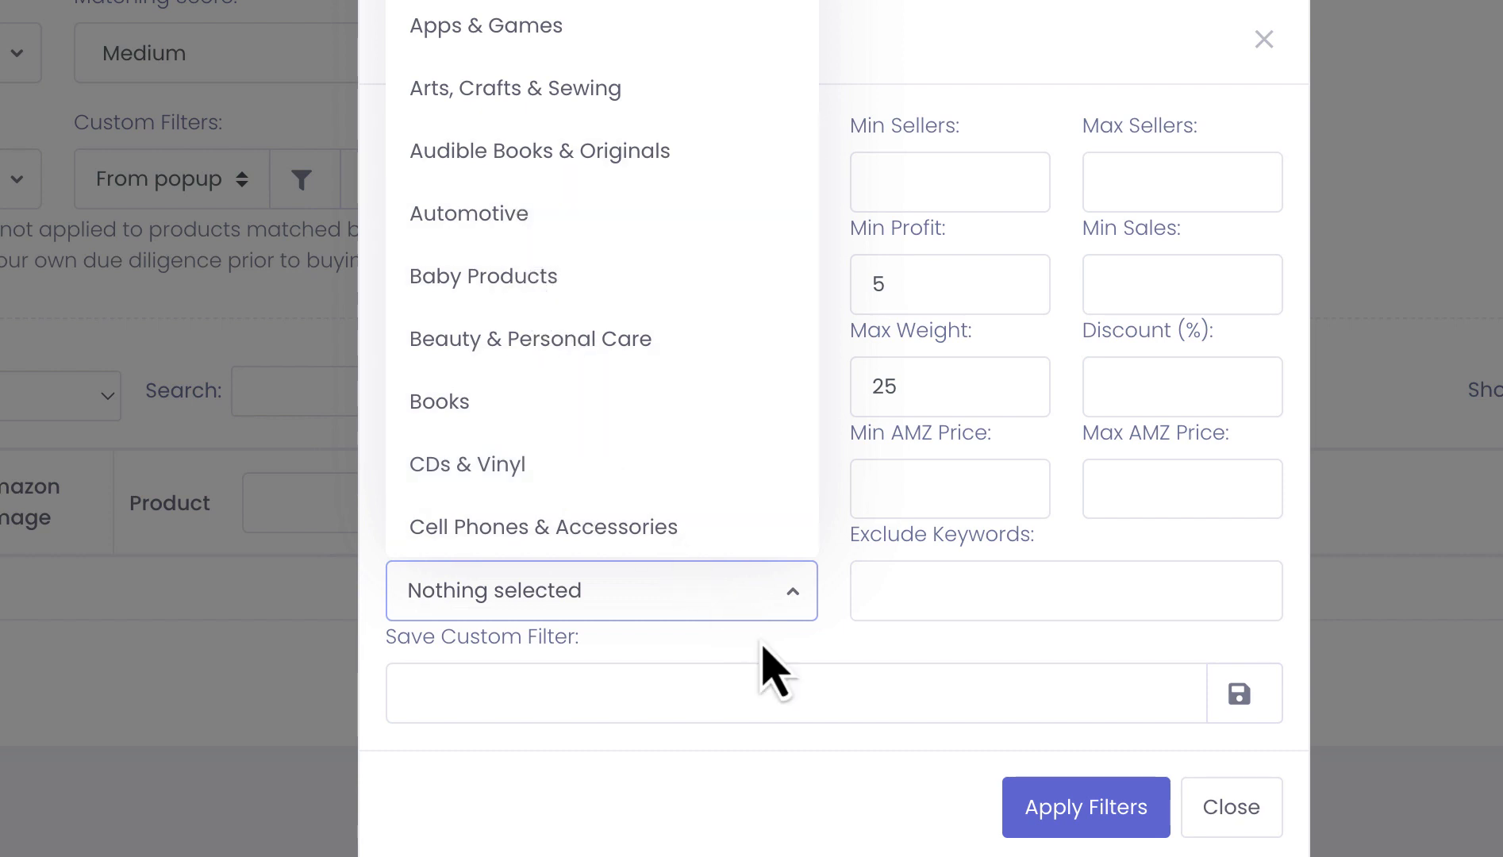
left_click(818, 671)
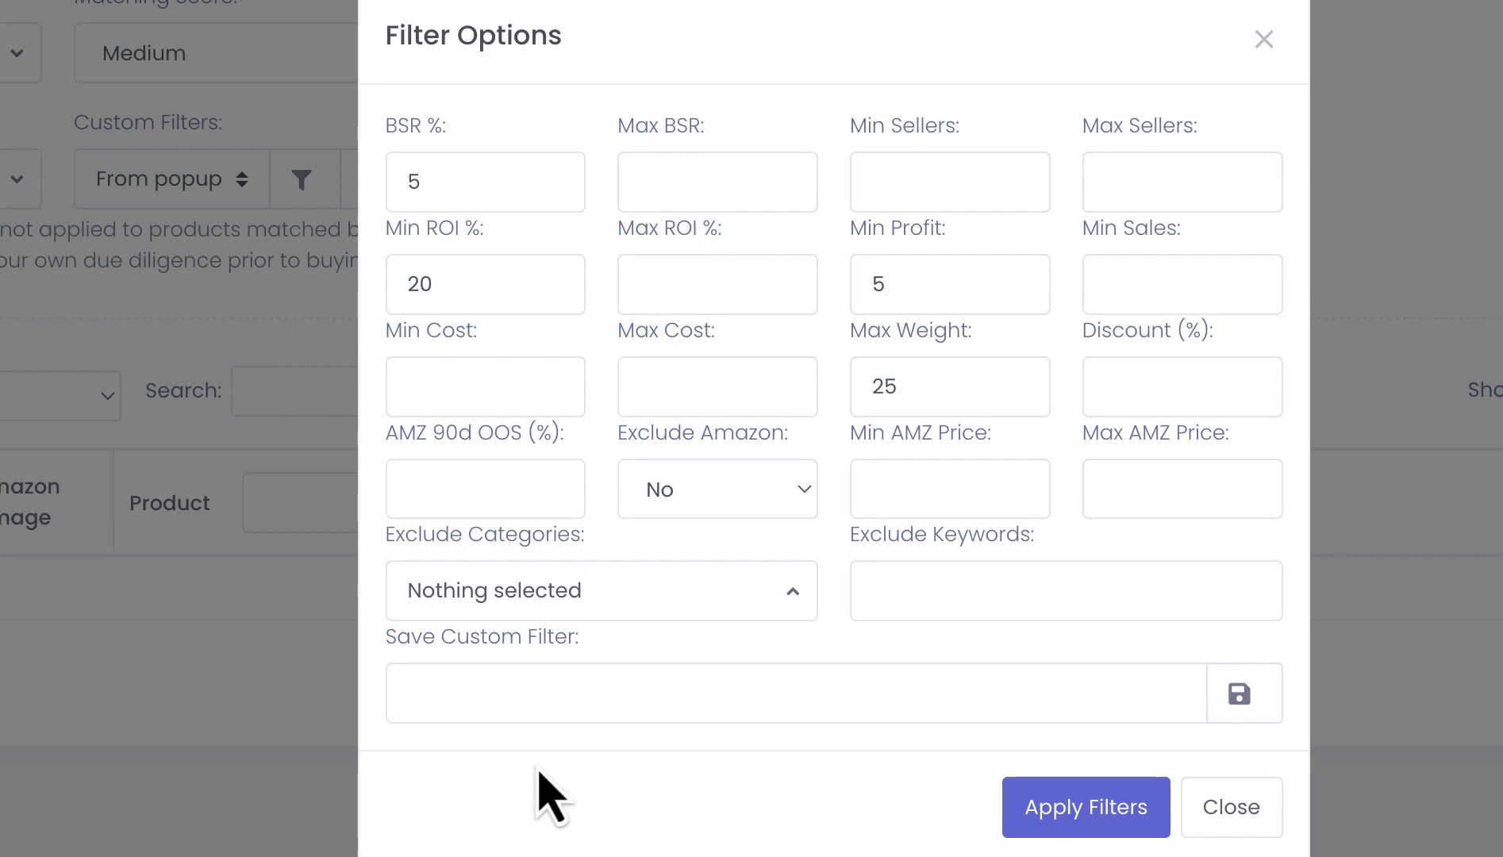
Save the current filters as custom filter 'test name' and confirm it is the selected filter.
left_click(514, 696)
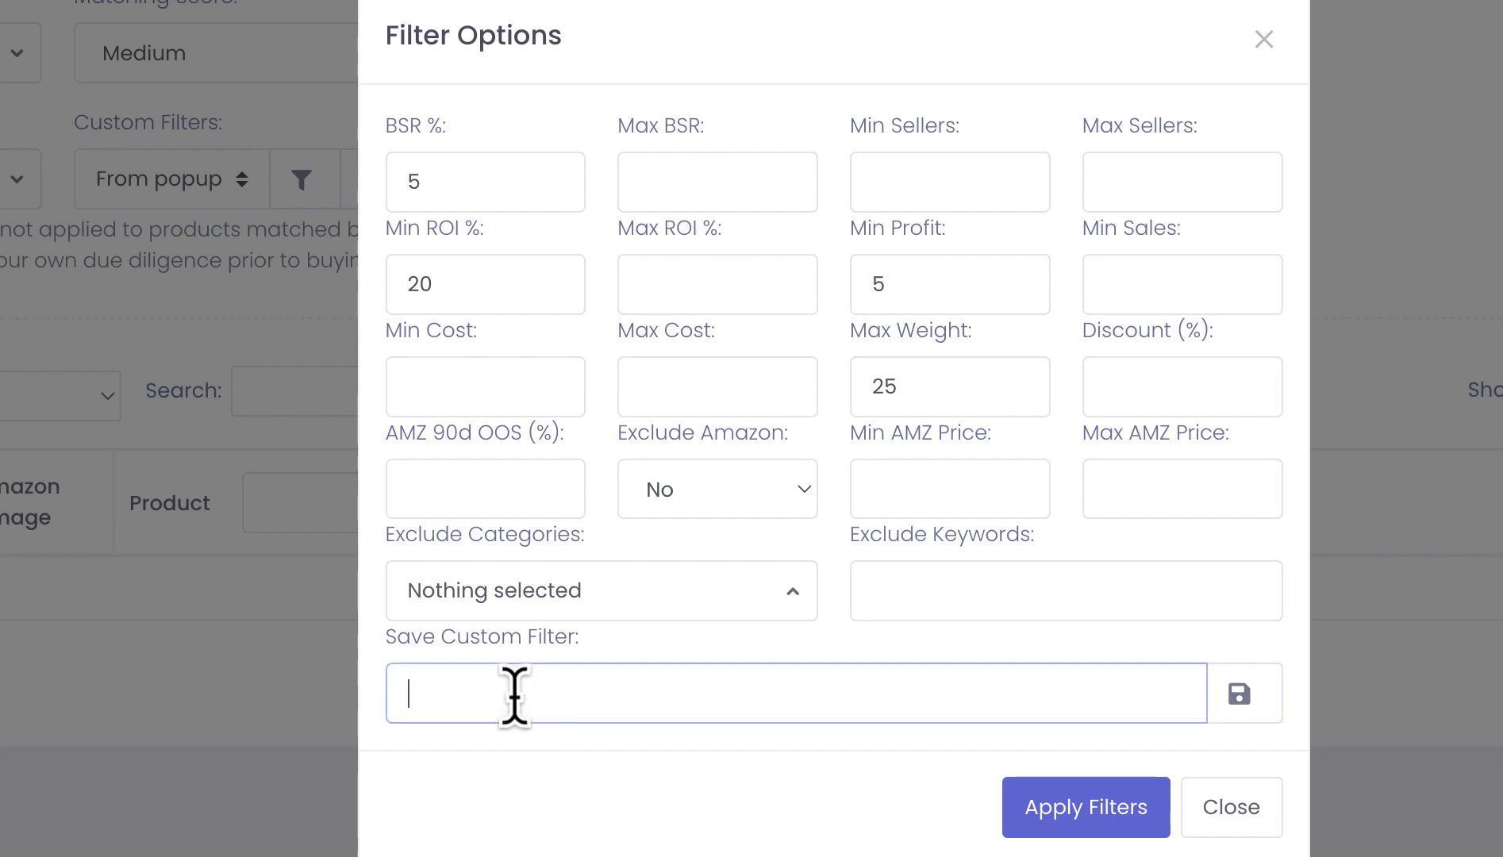
type("test name")
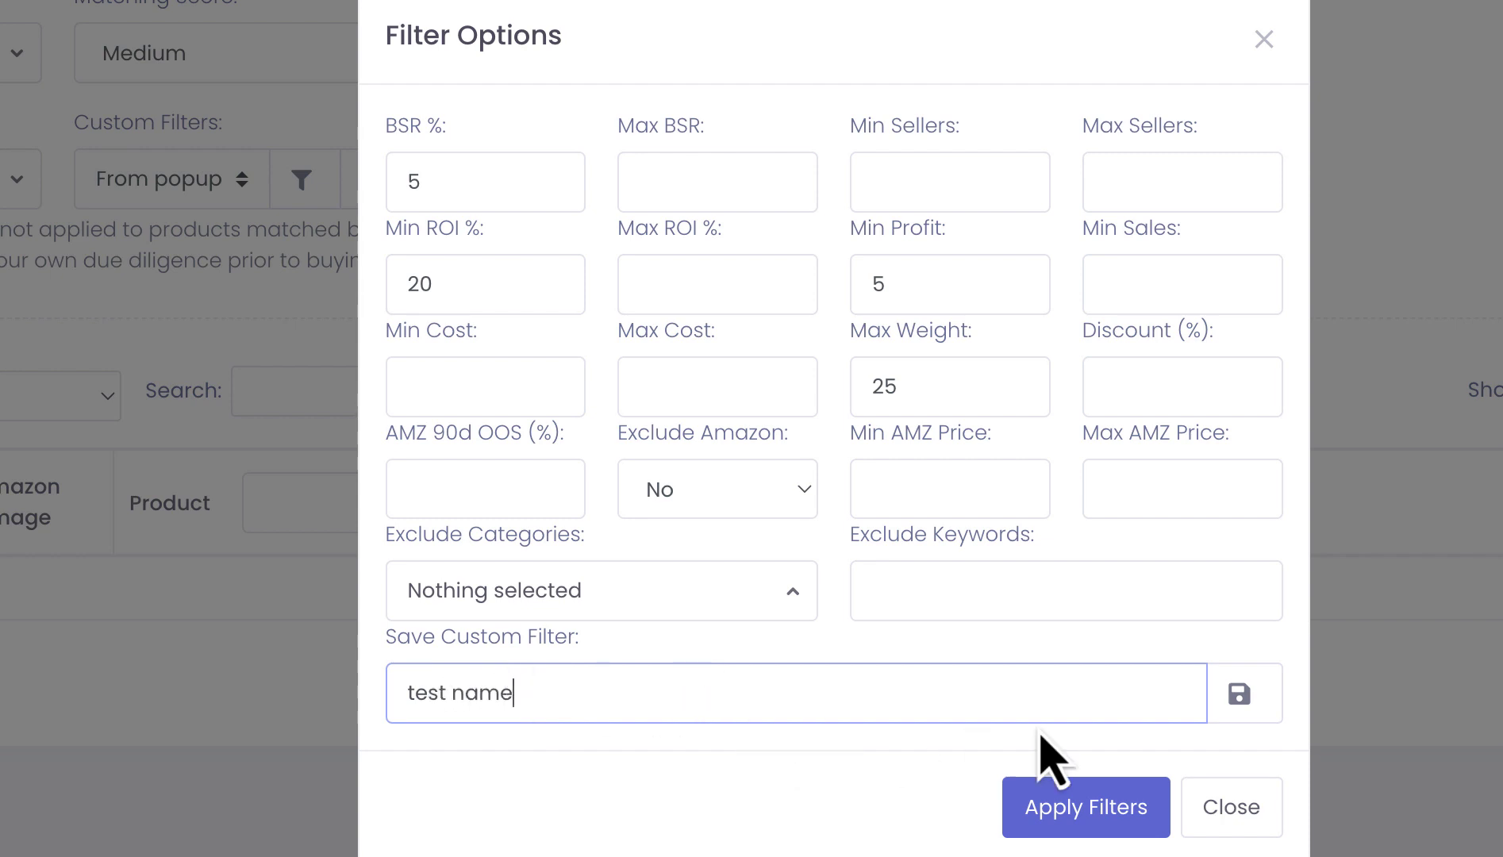
left_click(1223, 712)
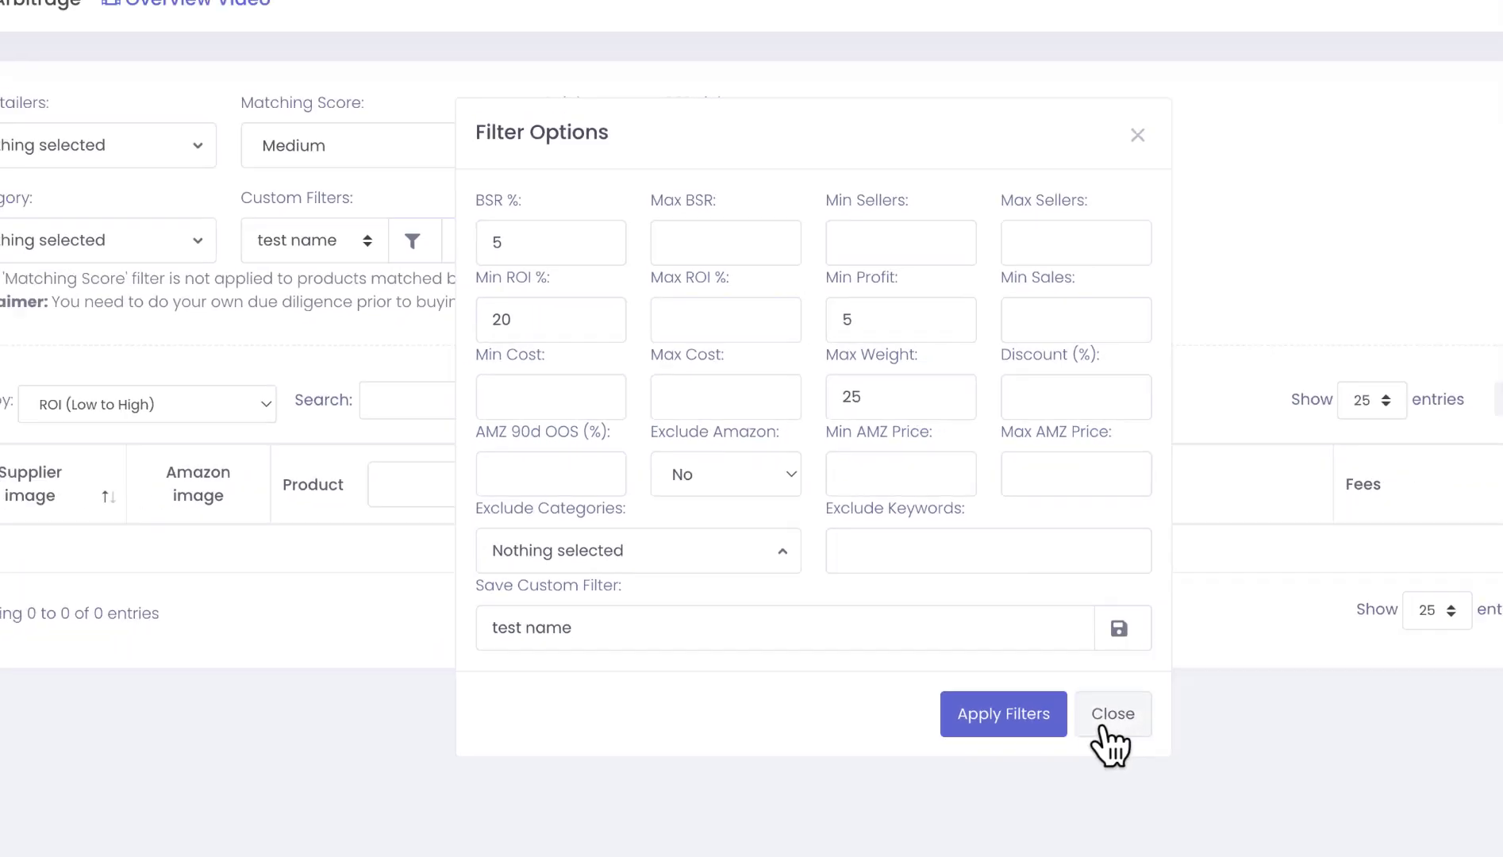
left_click(1105, 730)
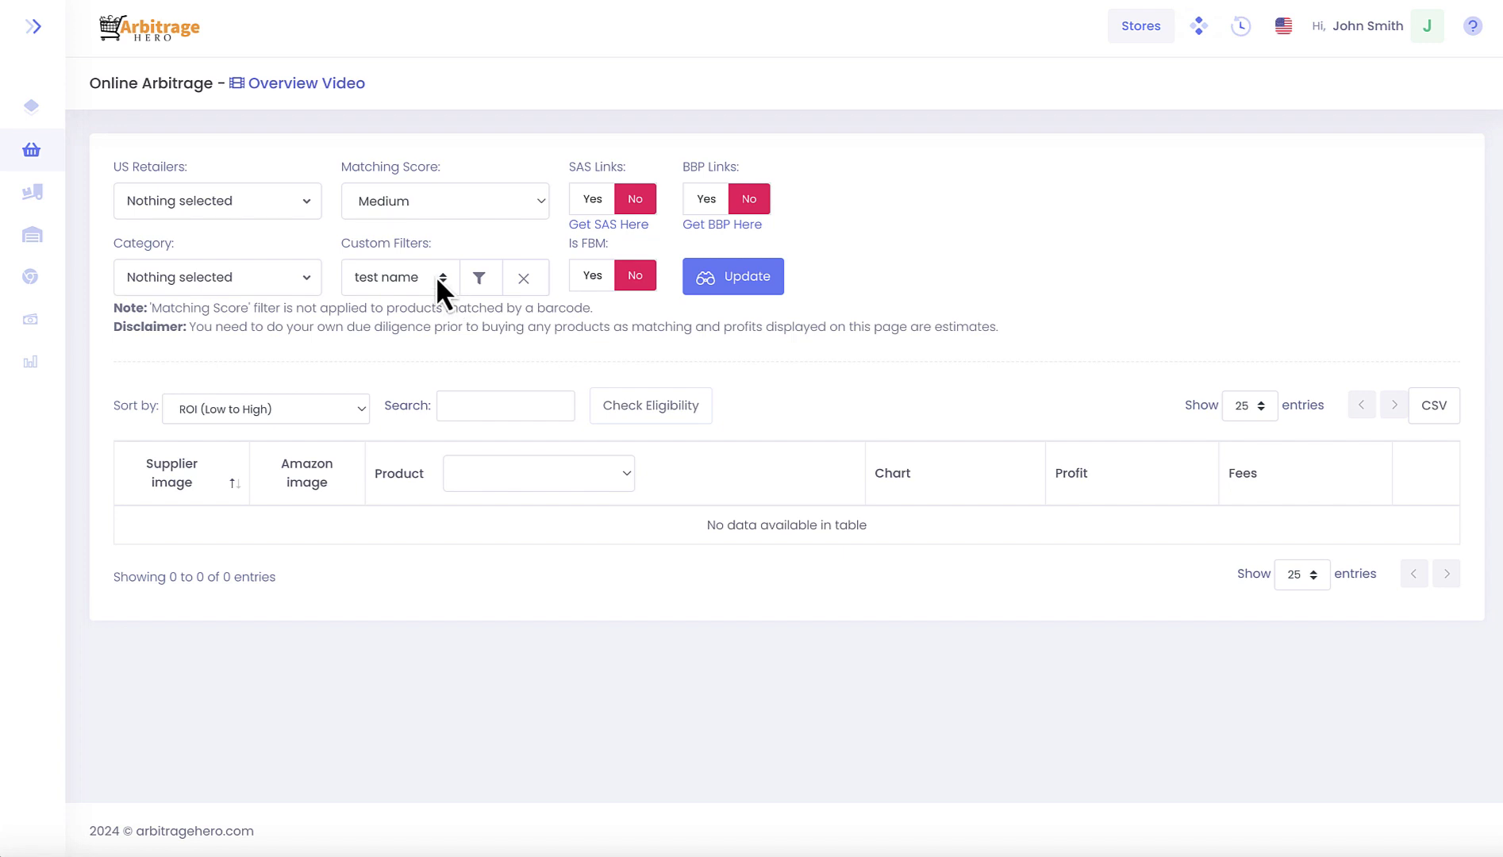
left_click(437, 278)
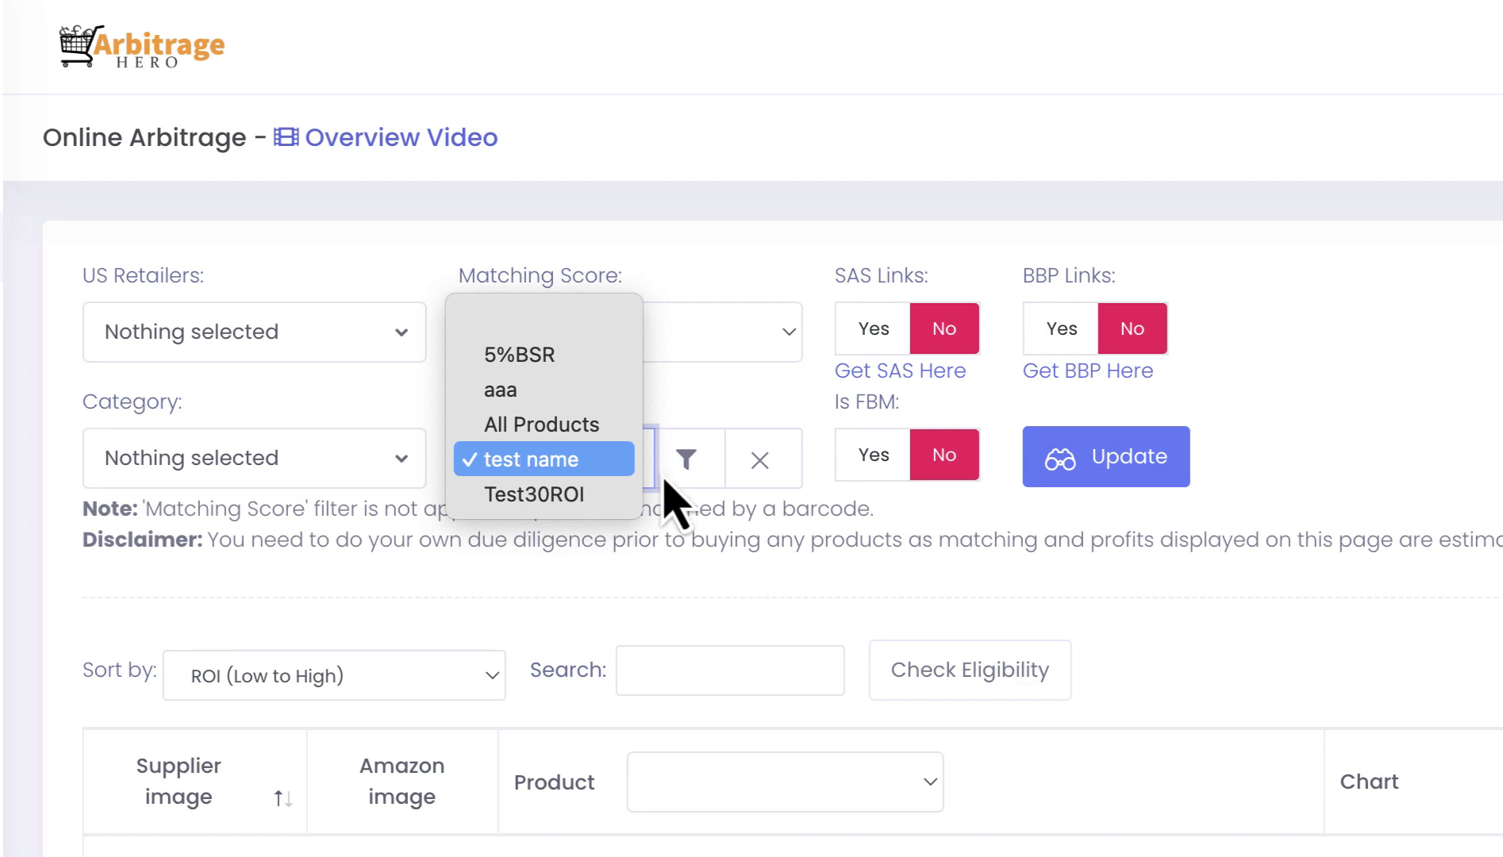
left_click(705, 503)
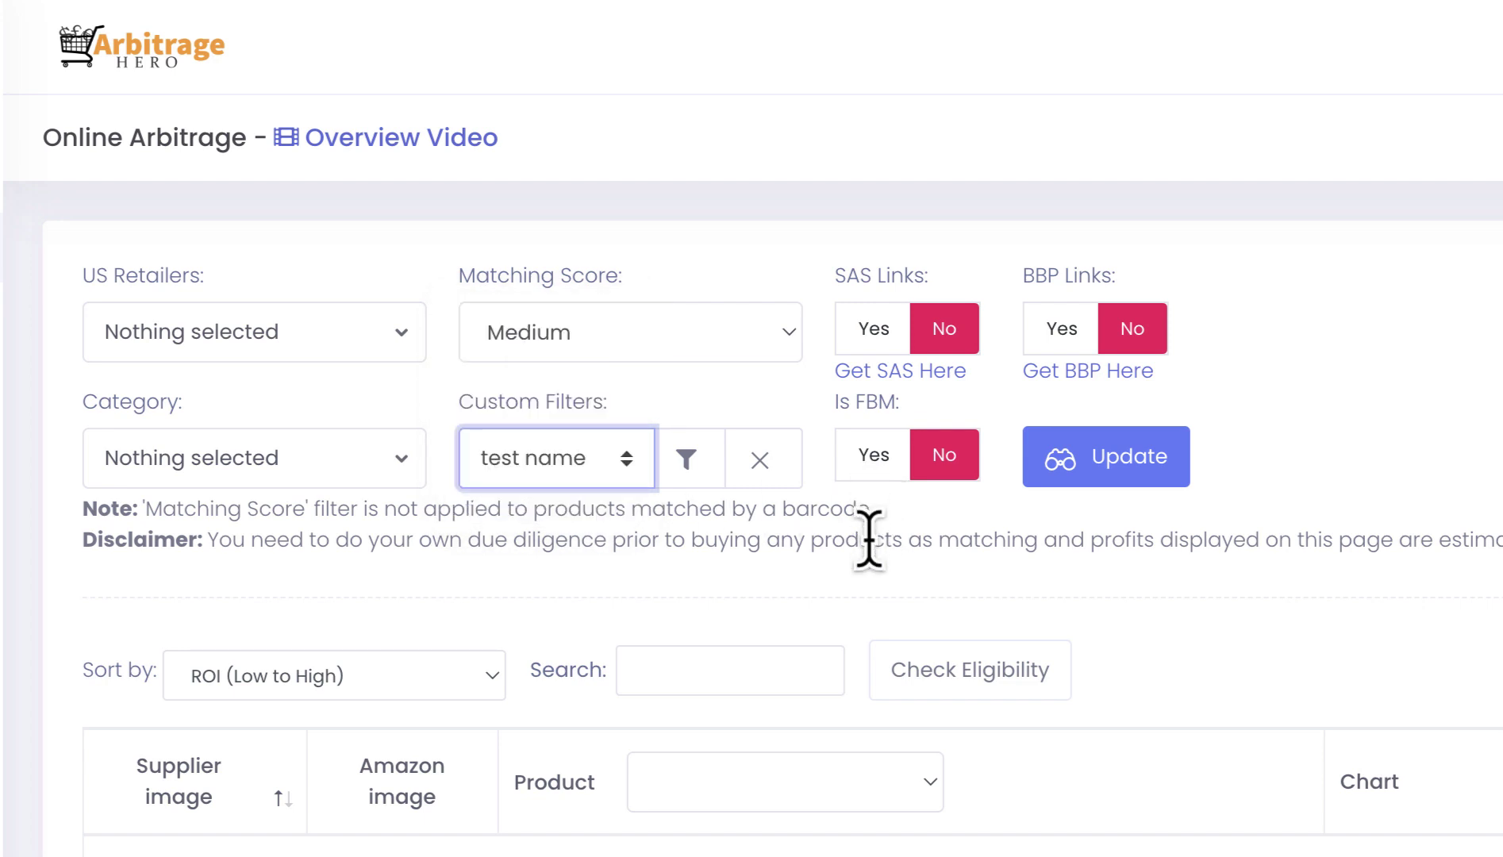
left_click(874, 455)
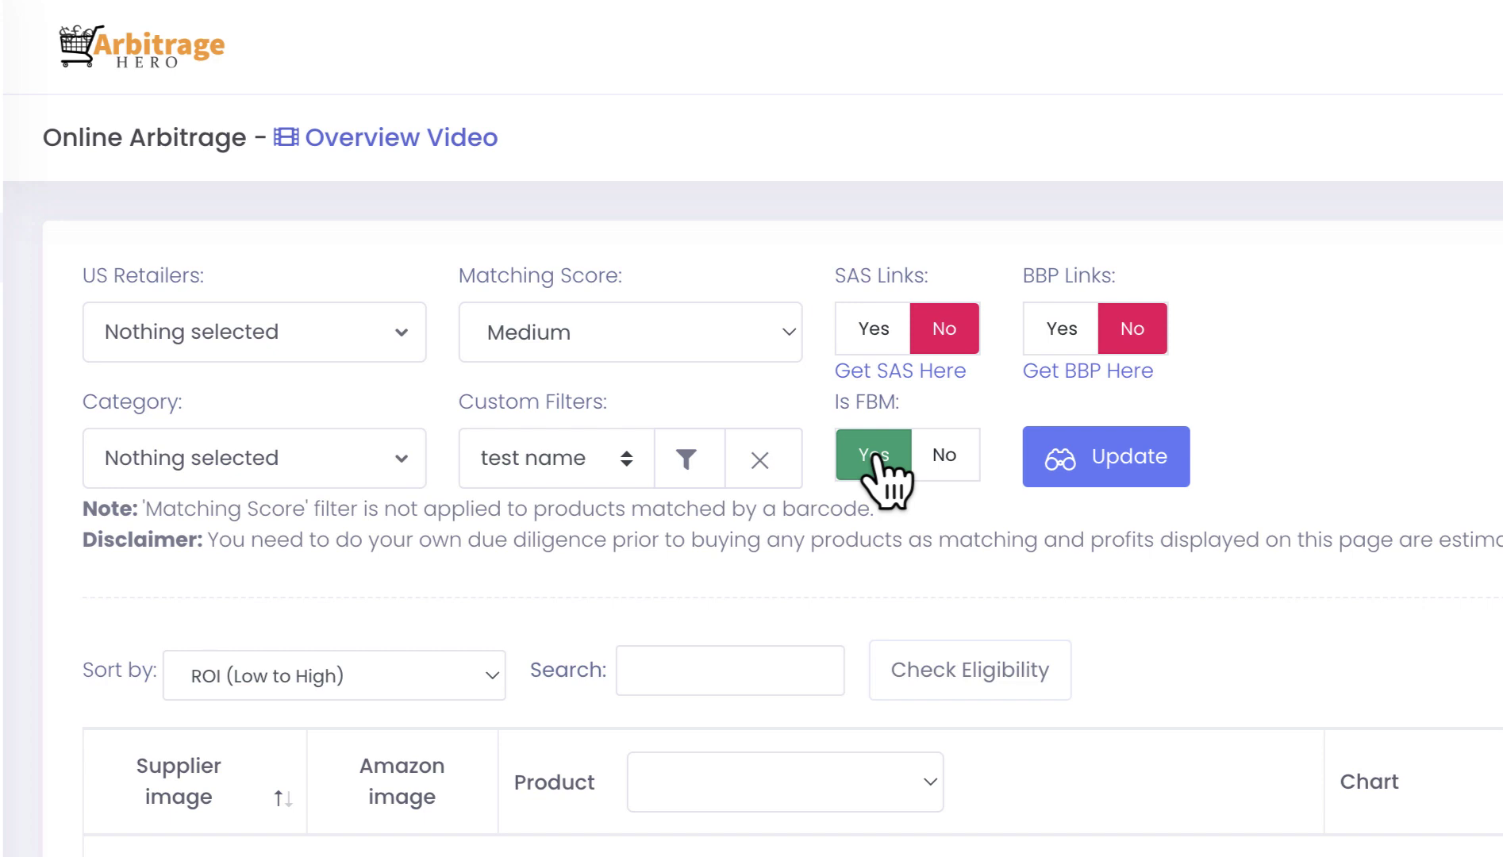
left_click(940, 459)
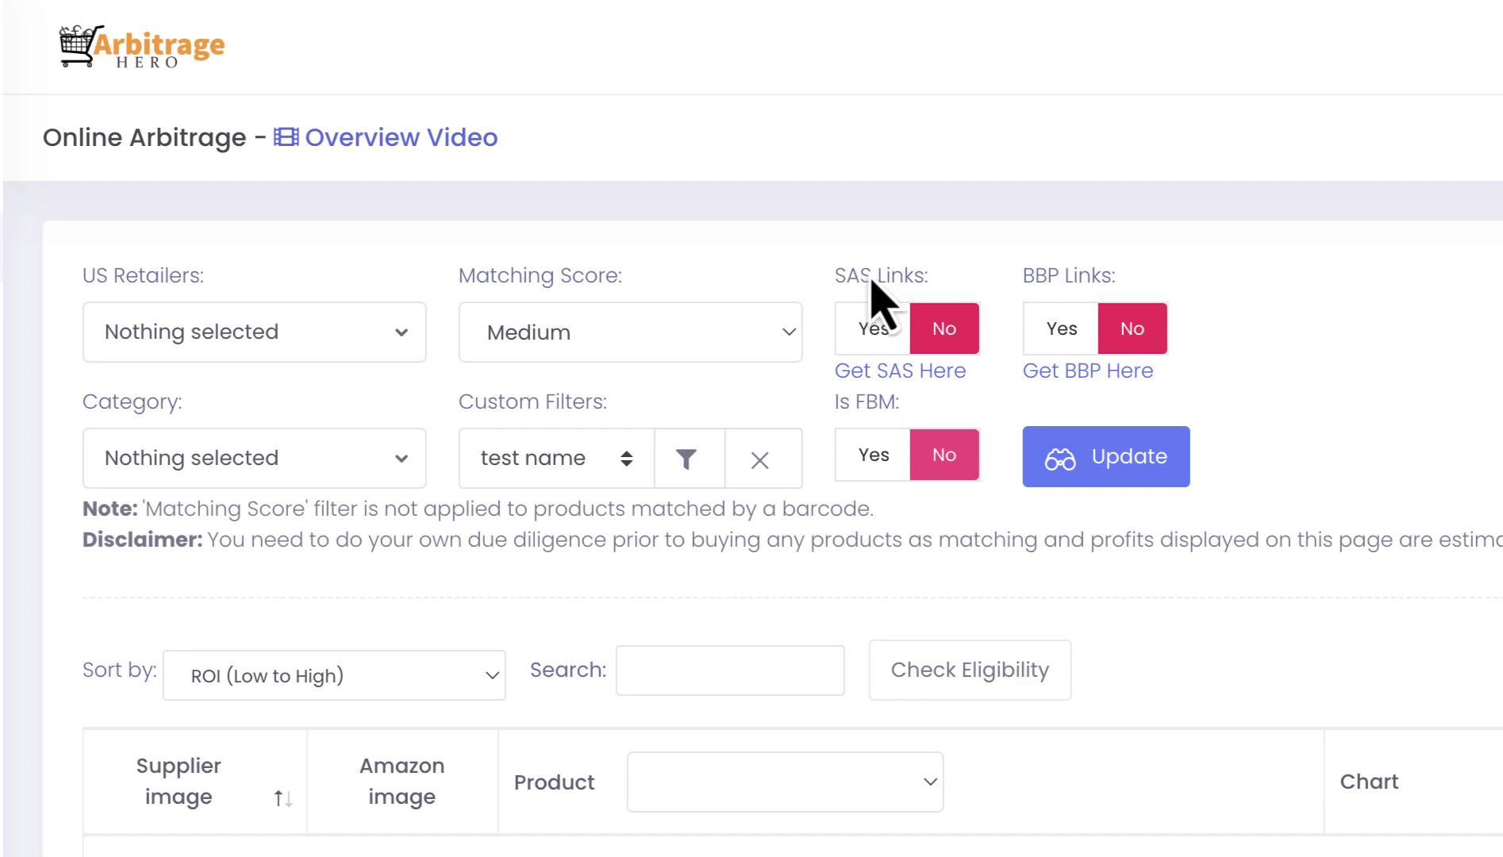
left_click(879, 328)
left_click(942, 331)
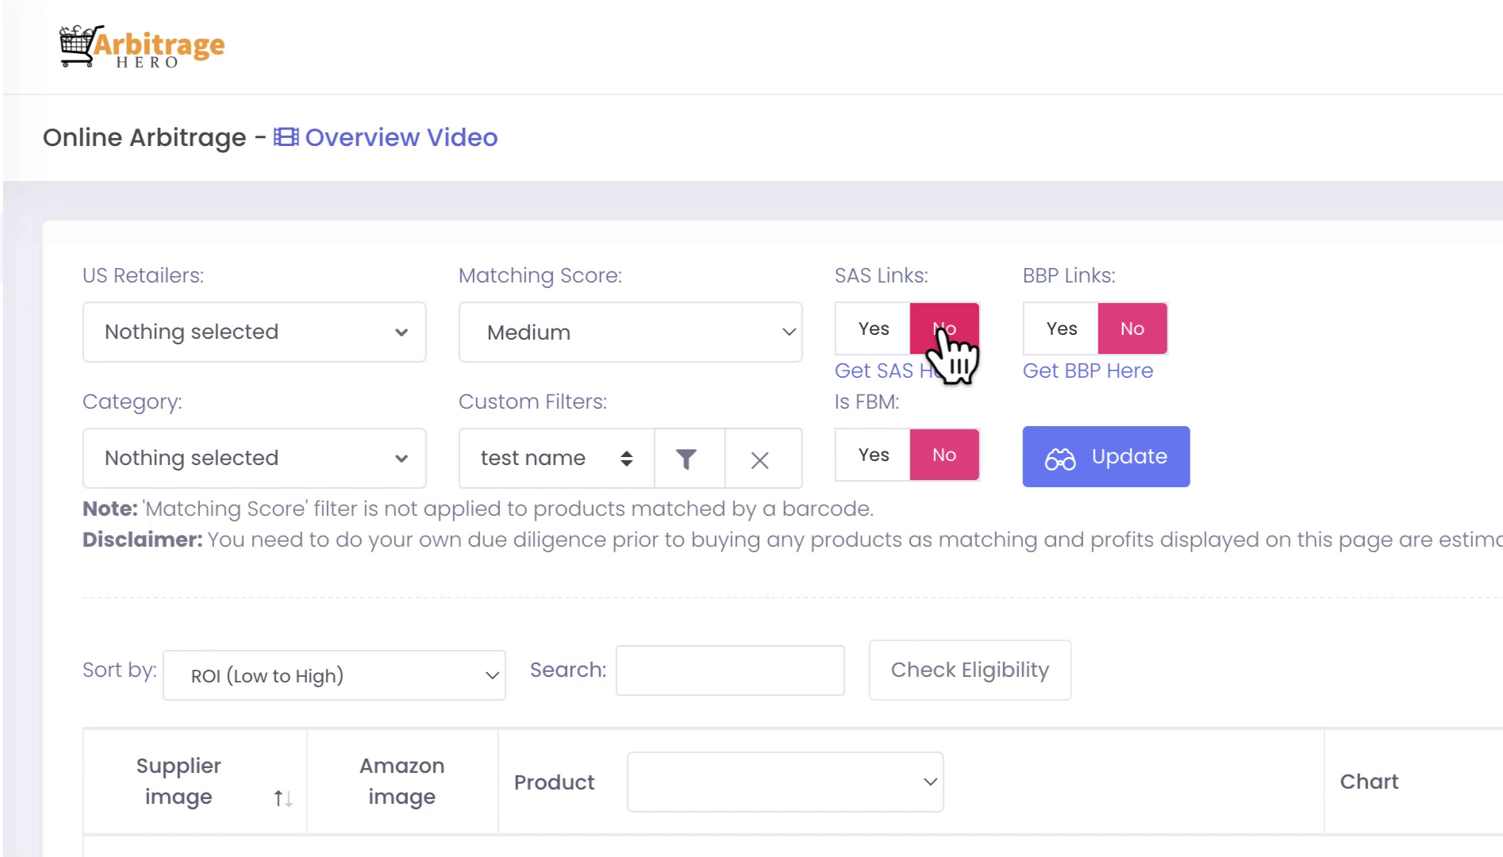
Set the US retailer filter to Walmart.
left_click(252, 347)
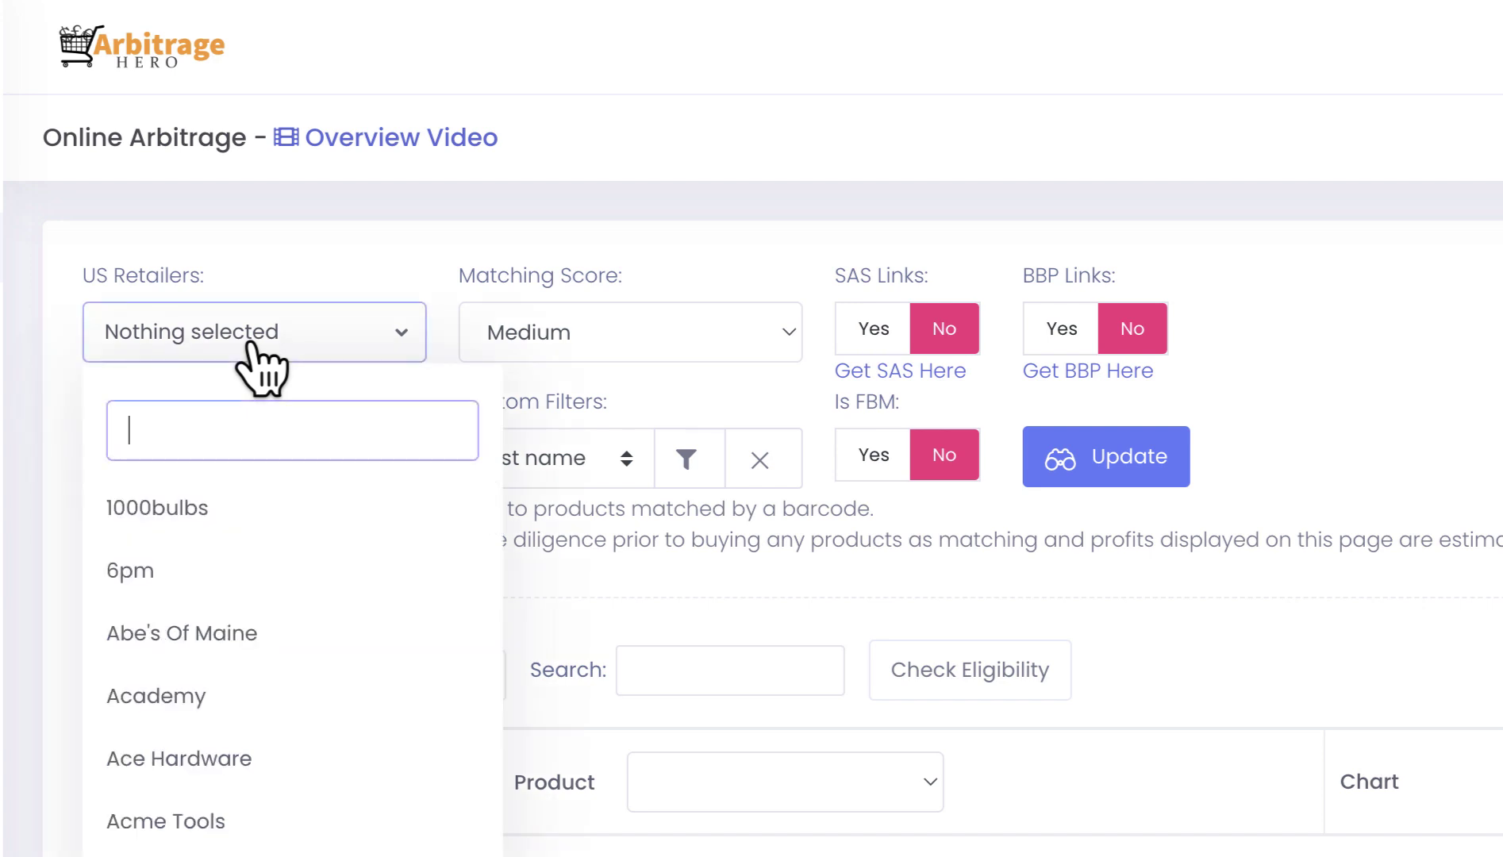
type("walm")
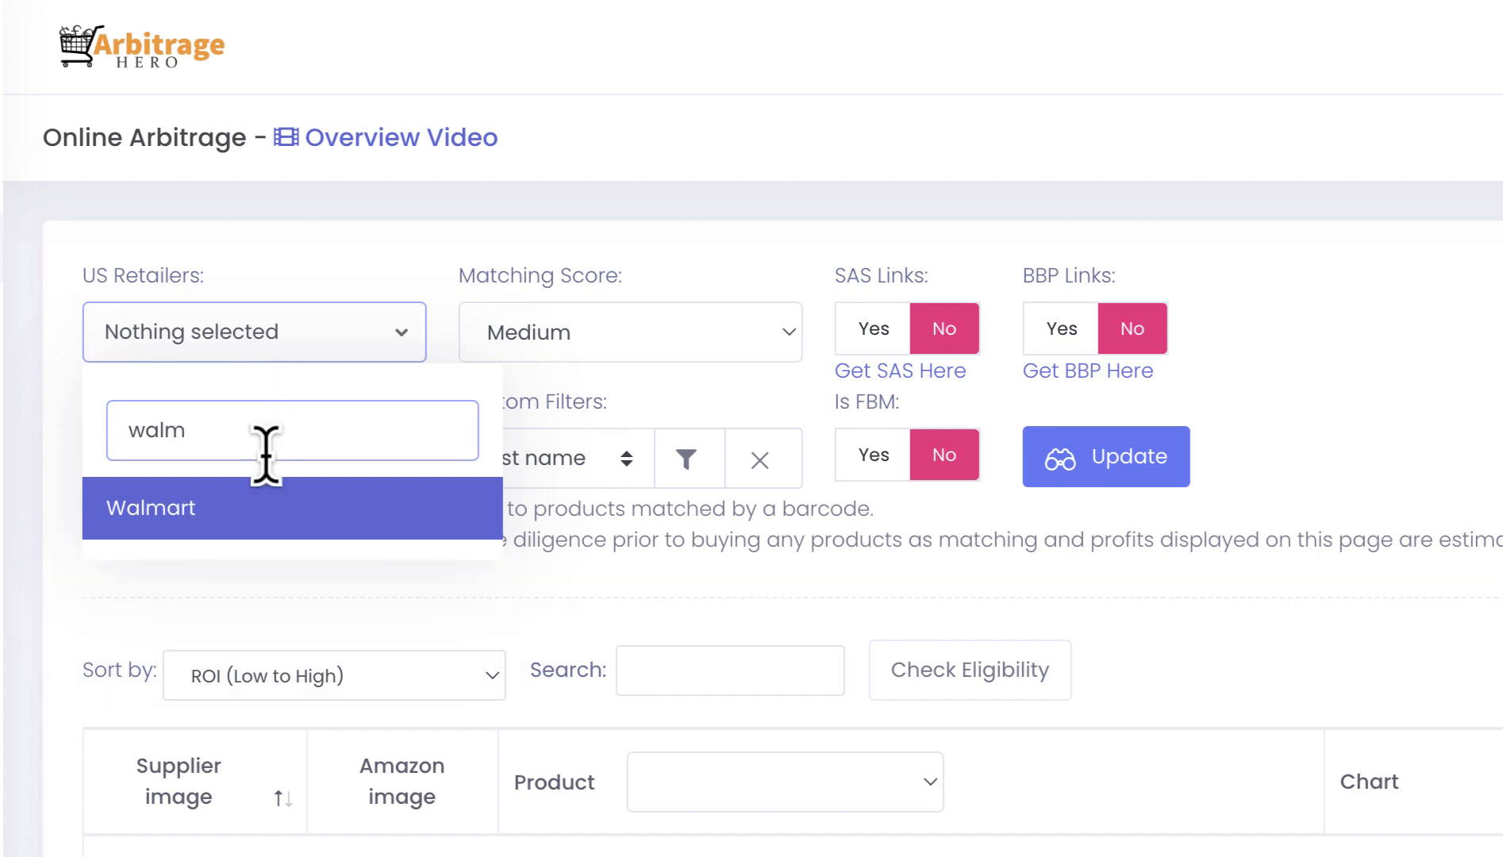
left_click(270, 509)
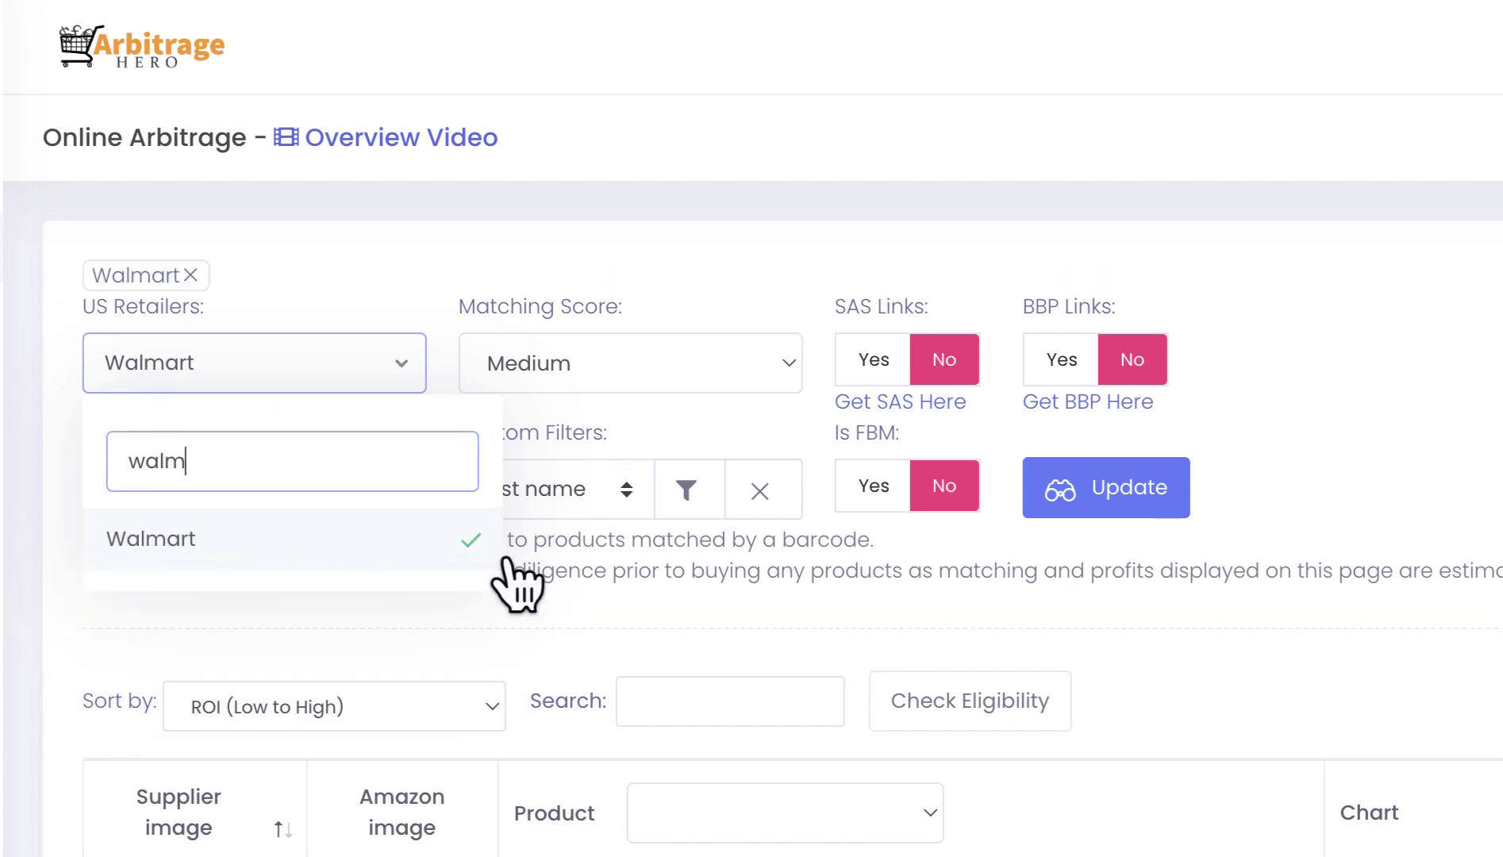
left_click(577, 564)
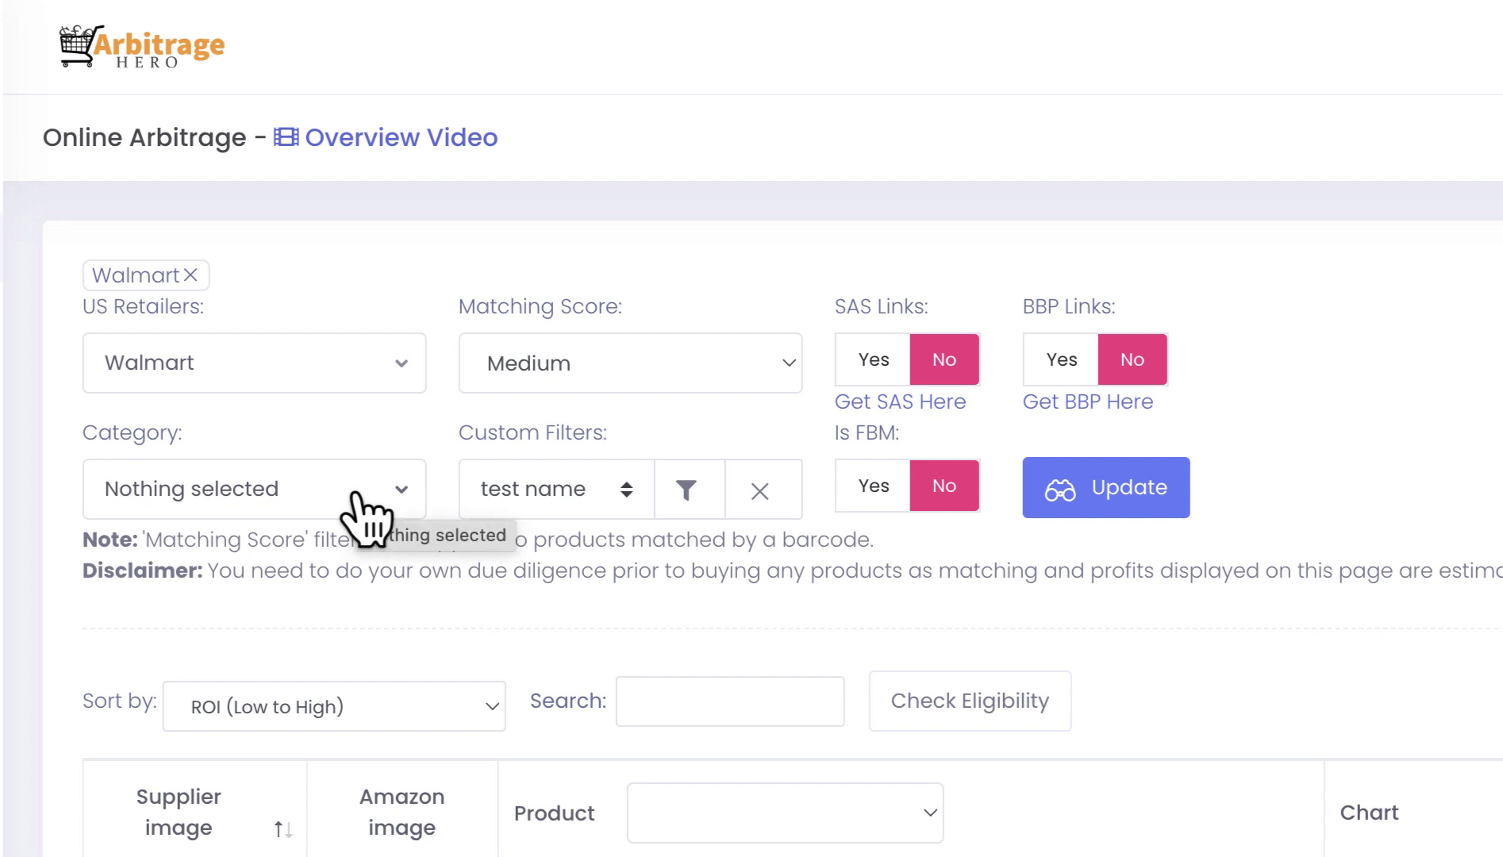
Narrow the category to Toys & Games and update the results.
left_click(365, 508)
type("to")
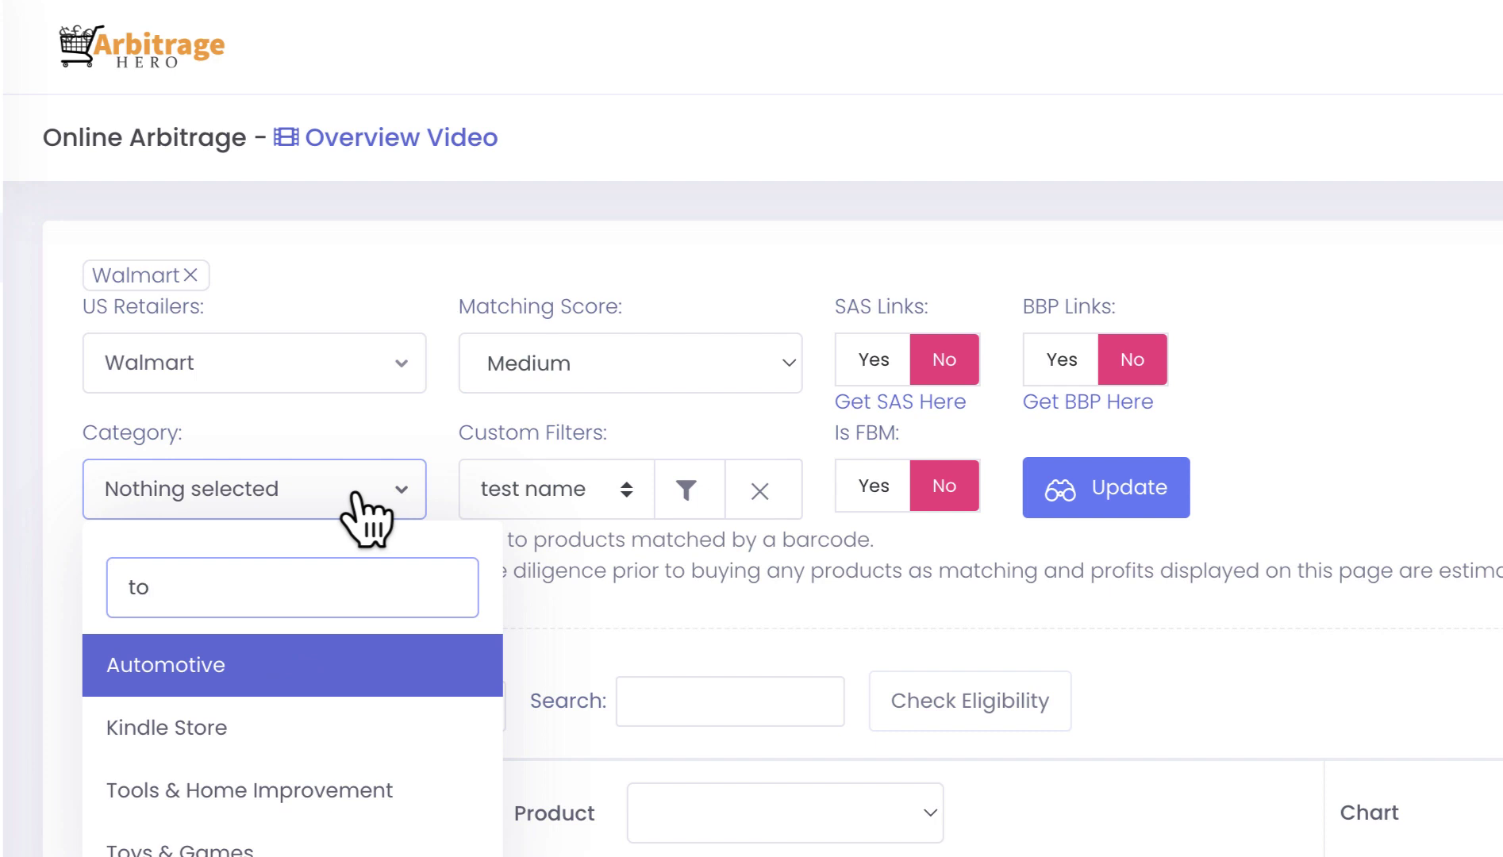
type("y")
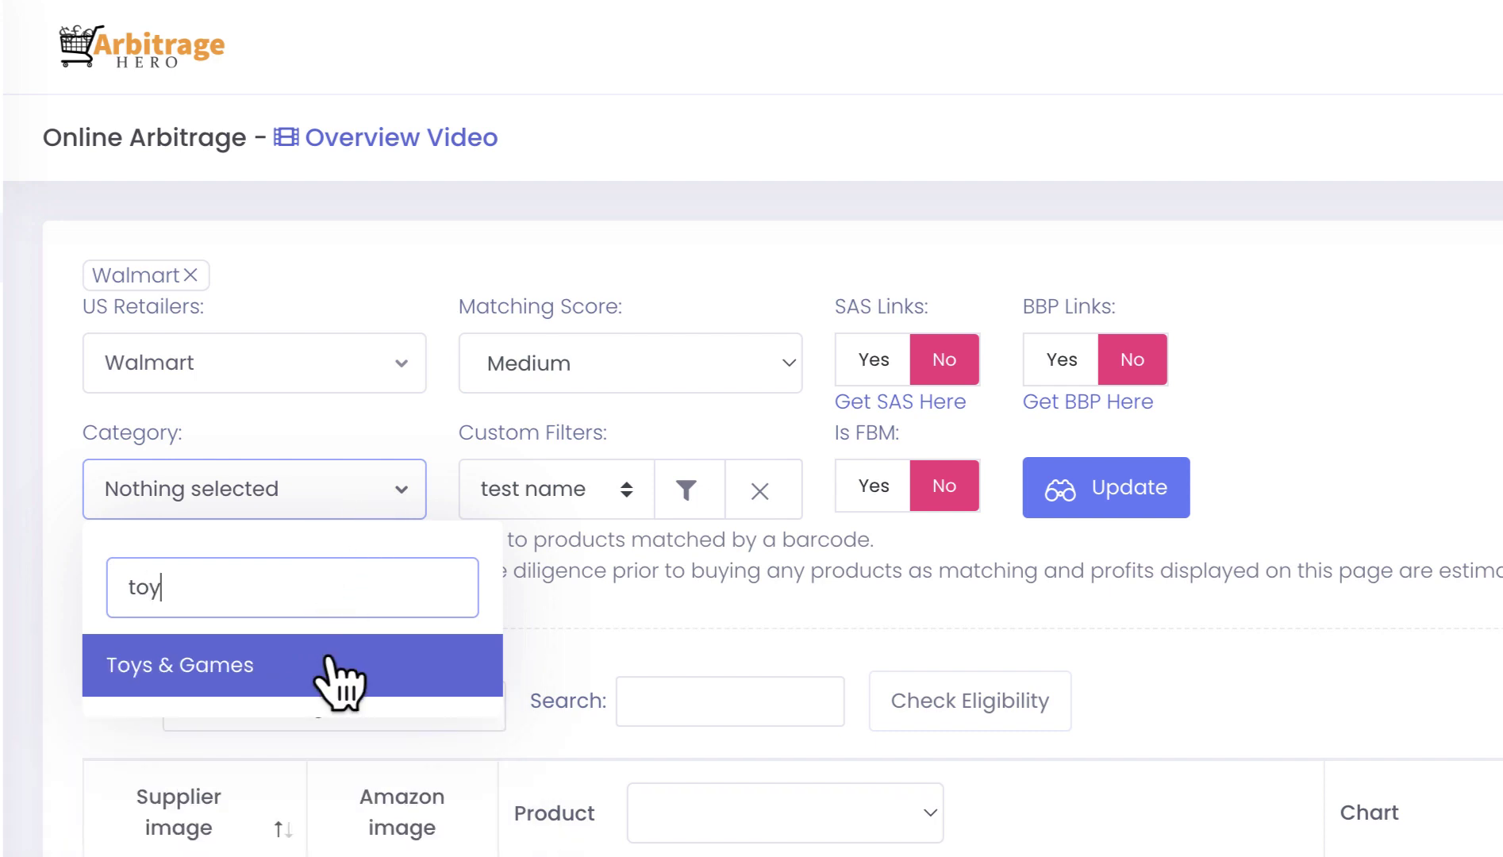
left_click(326, 665)
left_click(1171, 577)
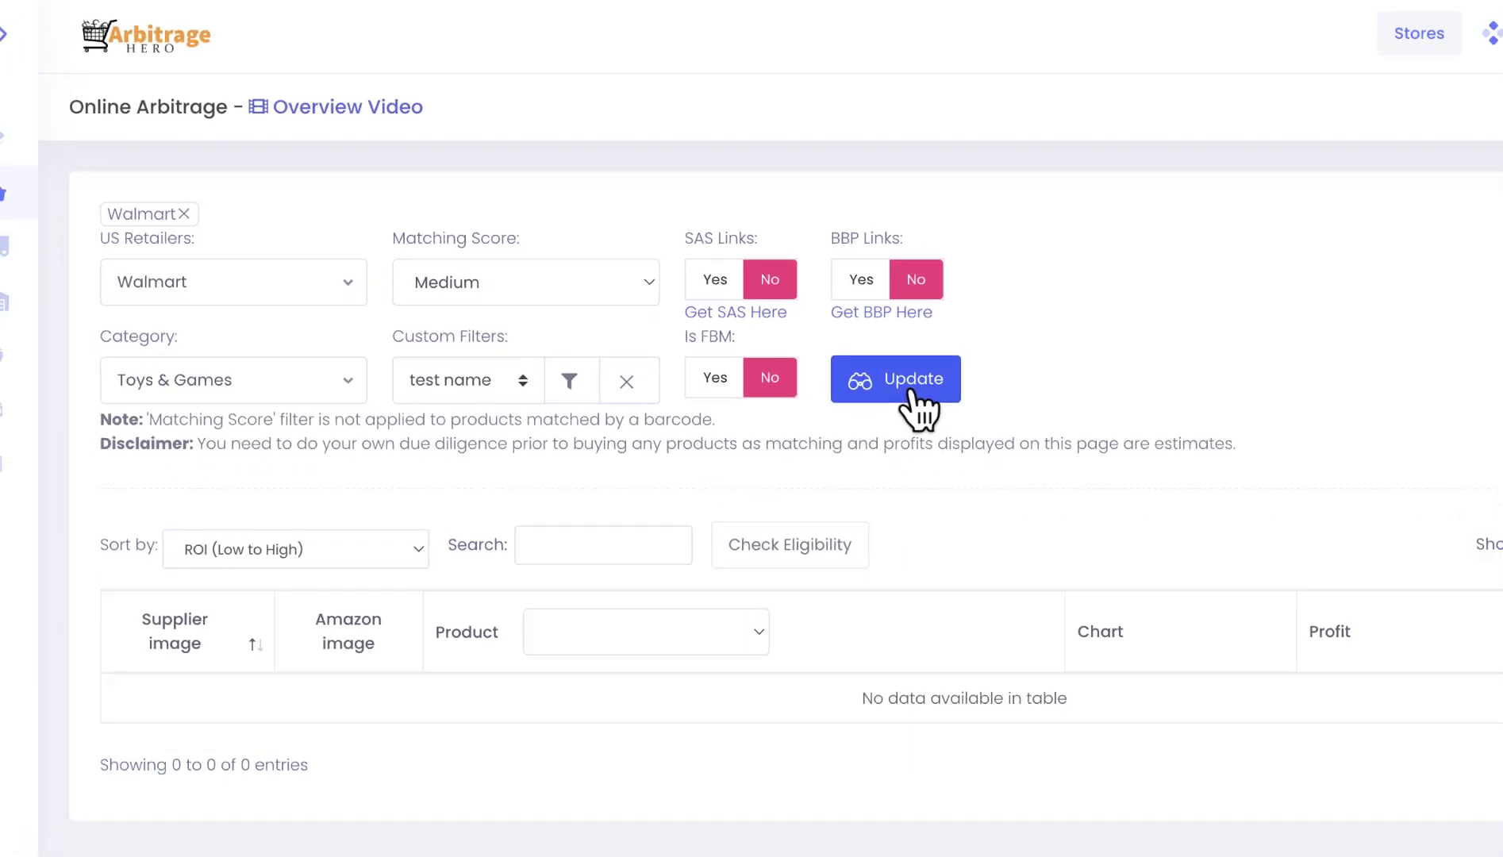
left_click(914, 393)
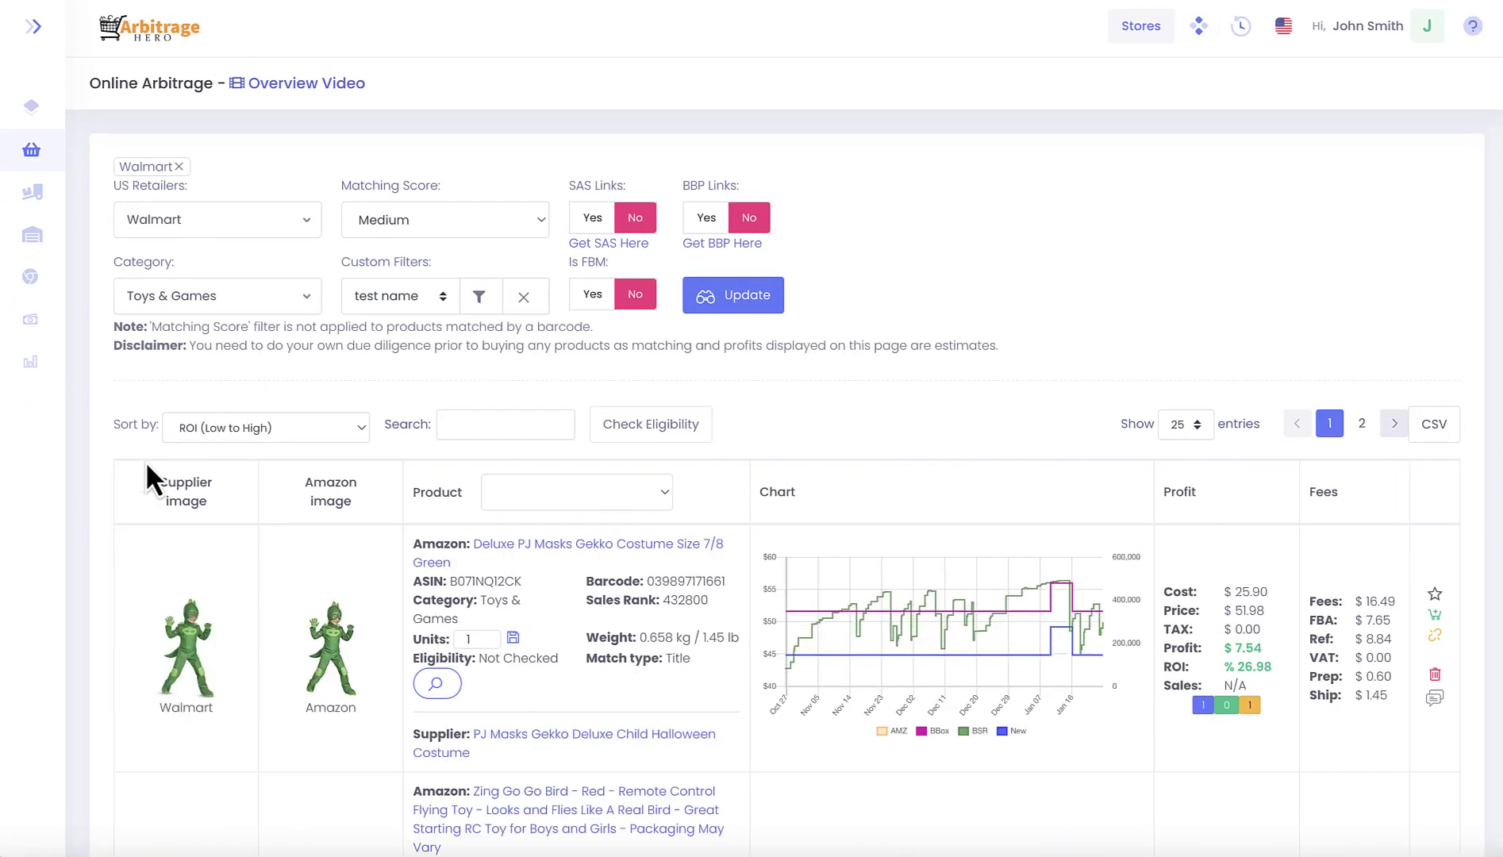
scroll(96, 580, "down", 3)
scroll(97, 584, "down", 5)
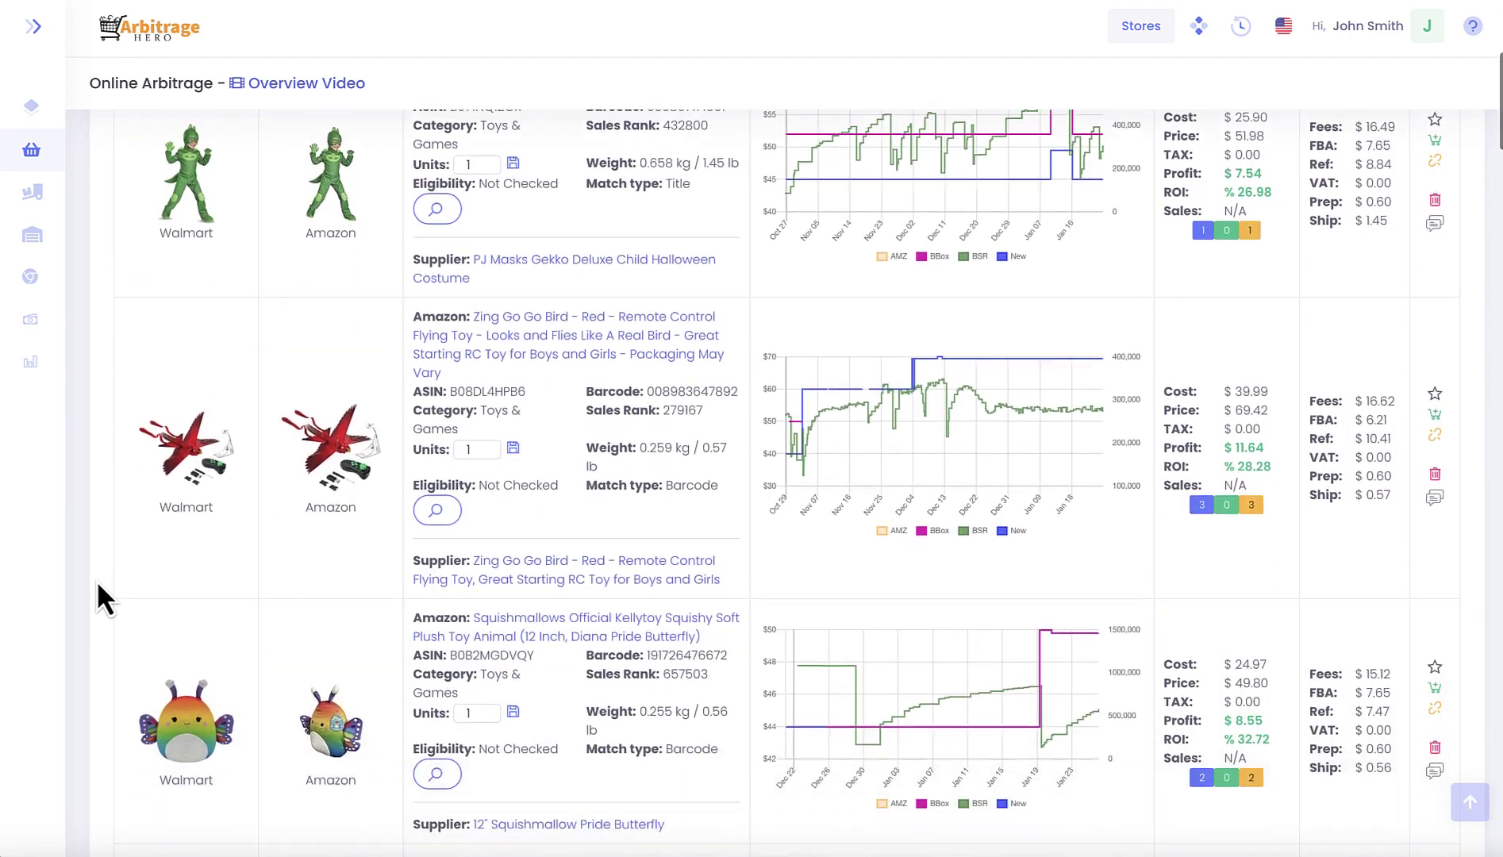
scroll(96, 580, "up", 10)
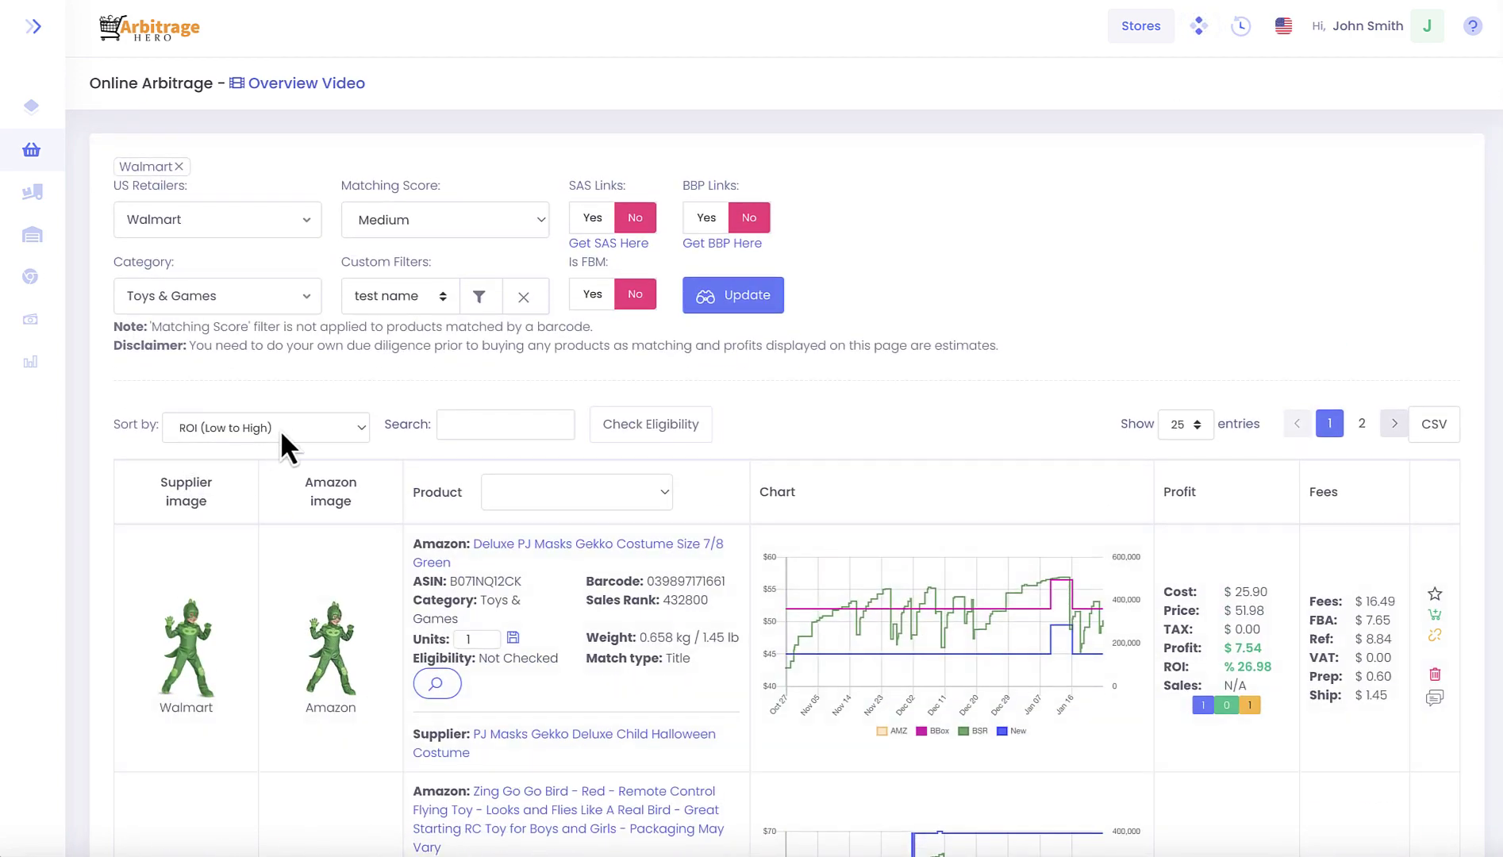
left_click(332, 433)
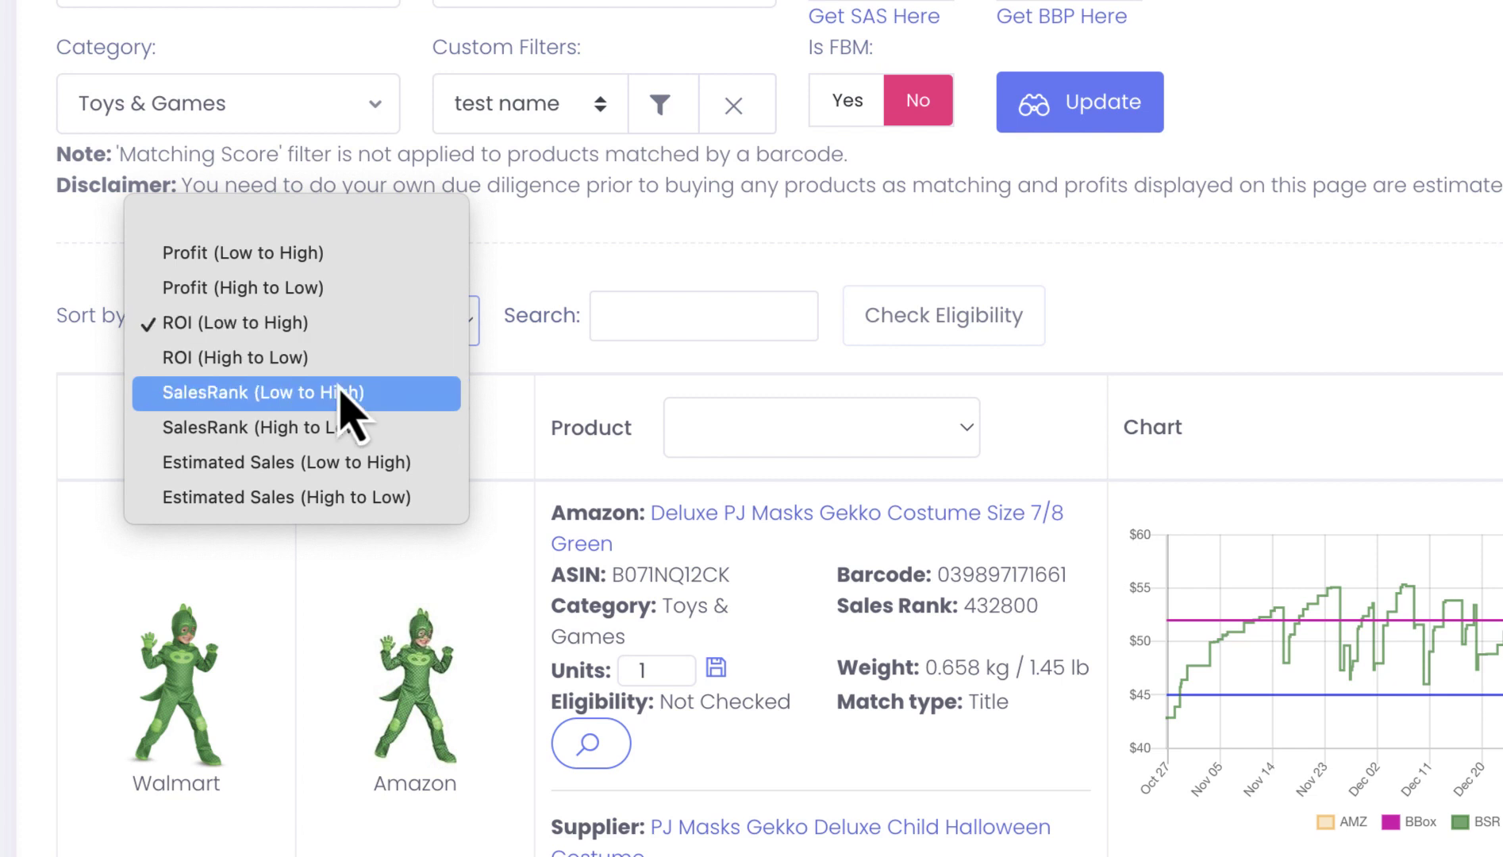
left_click(605, 287)
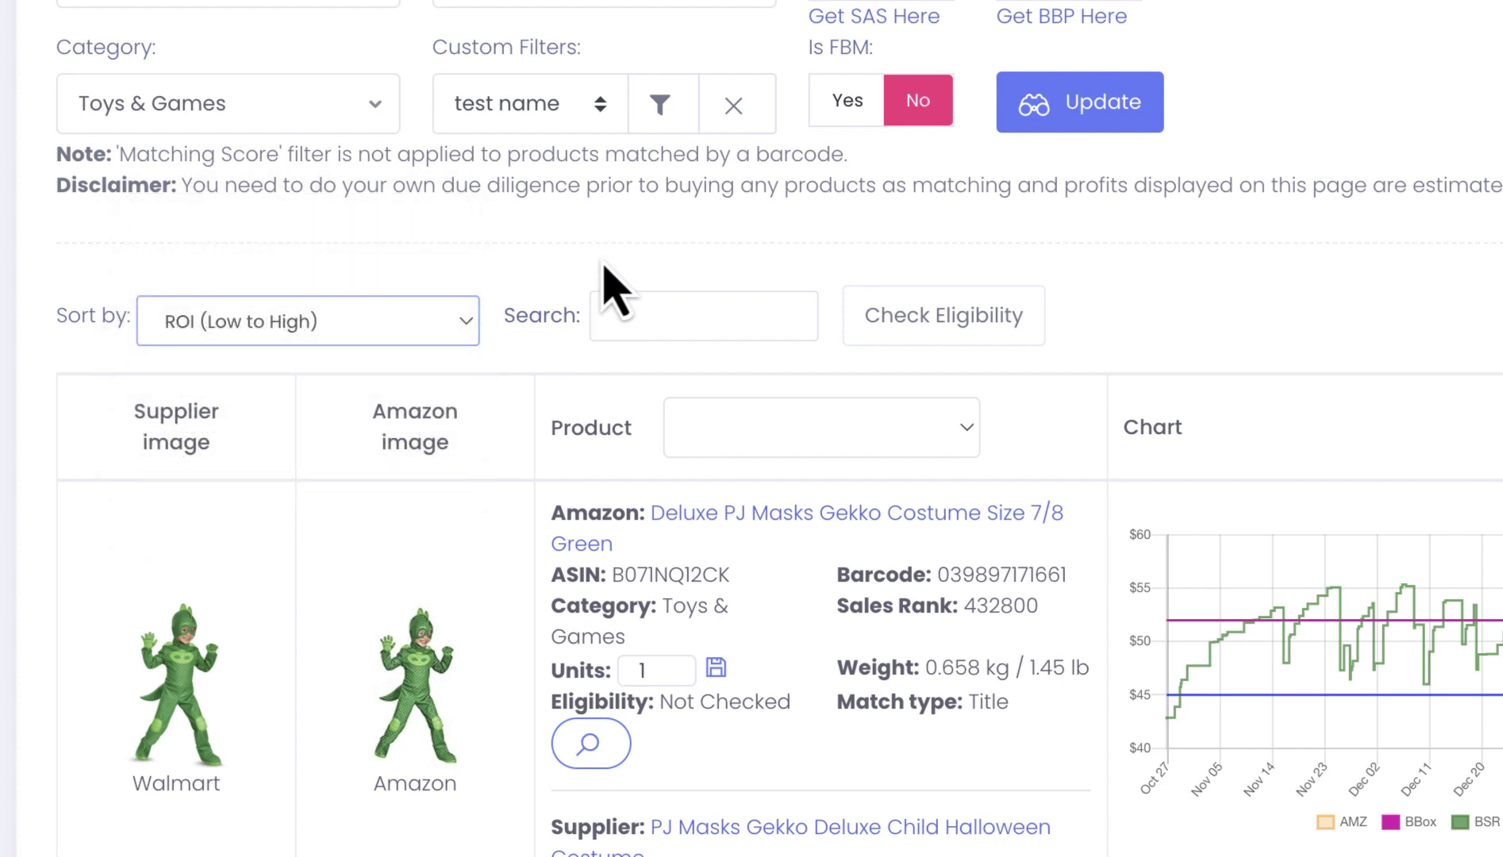
left_click(758, 317)
type("lego")
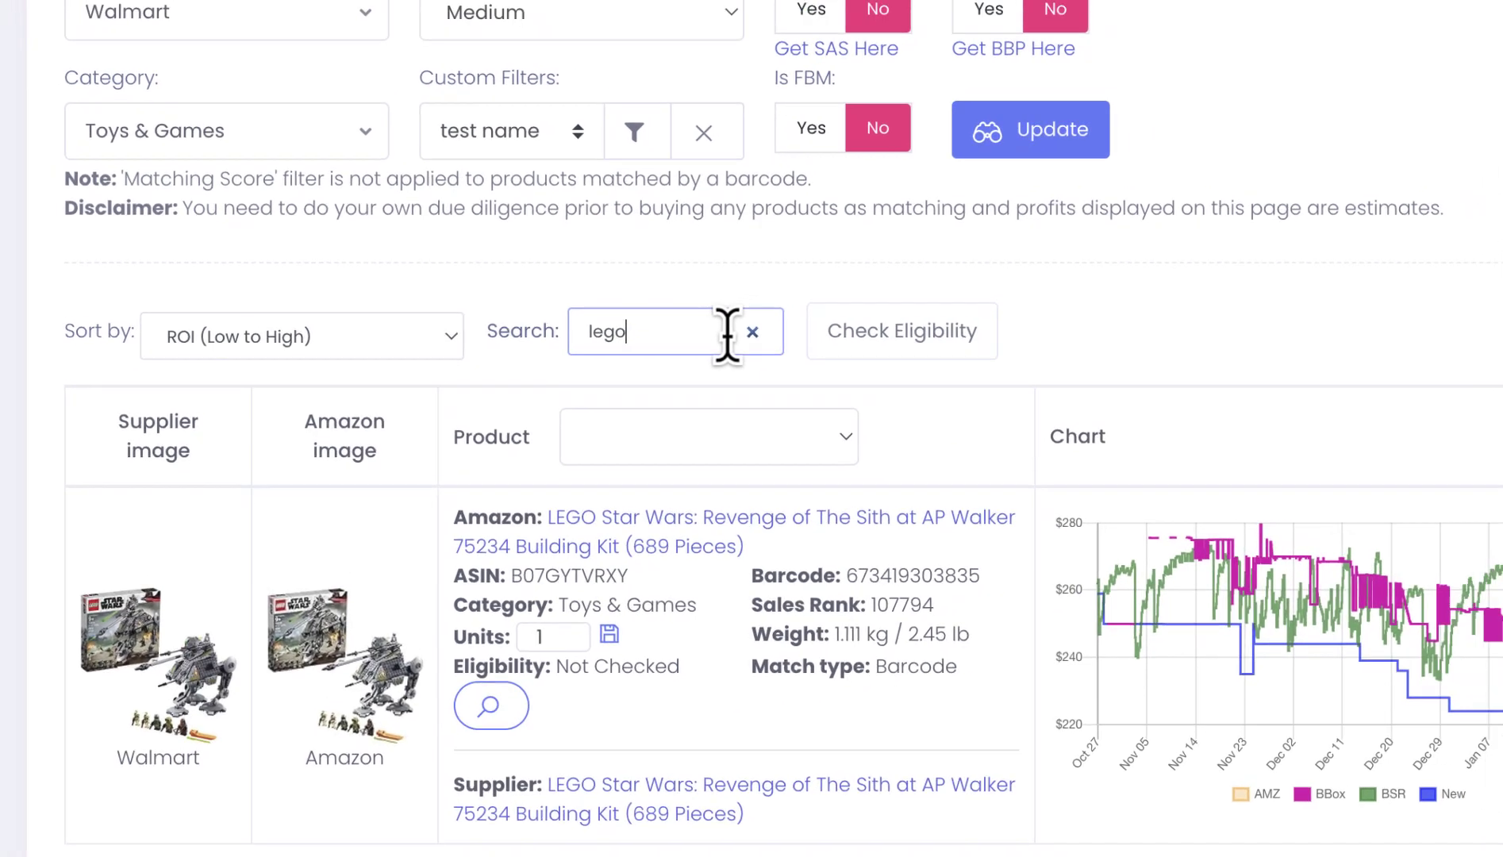
left_click(785, 316)
scroll(485, 607, "down", 2)
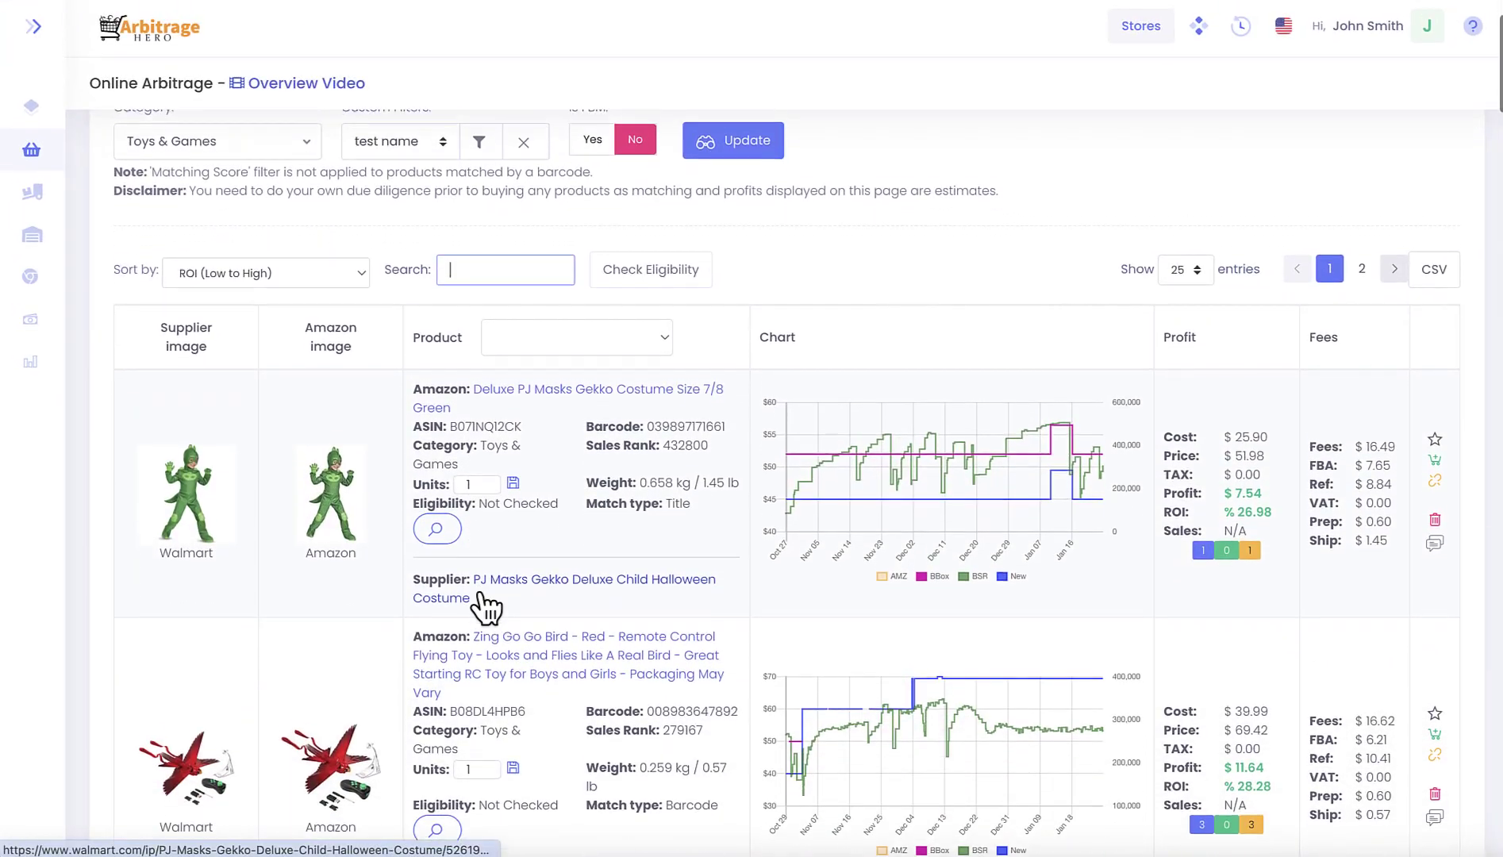
scroll(486, 607, "down", 1)
scroll(484, 607, "down", 1)
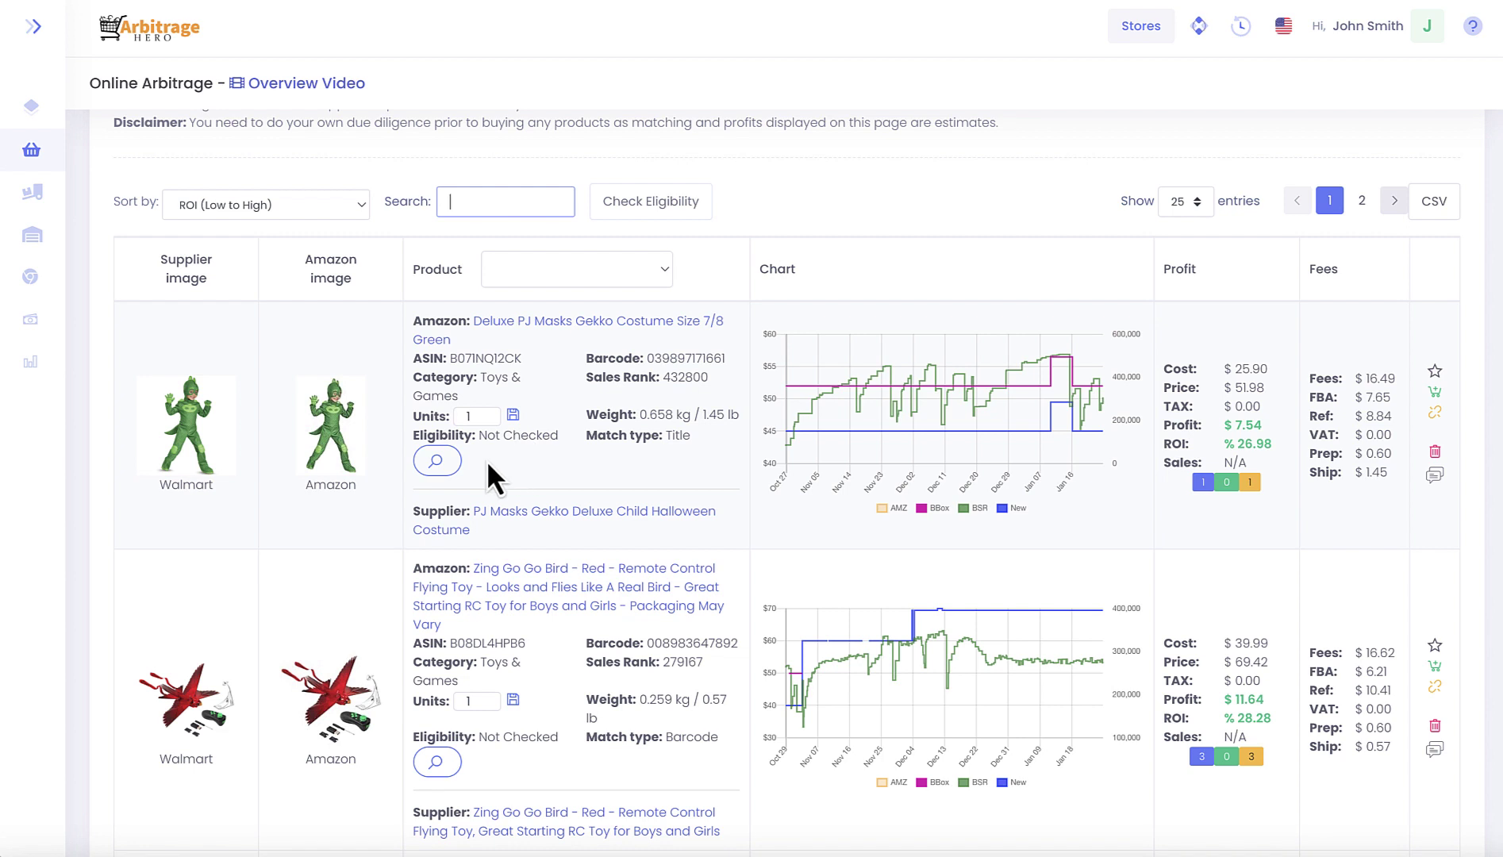
Check eligibility for the PJ Masks Gekko costume and the Zing Go Go Bird toy.
mouse_move(216, 454)
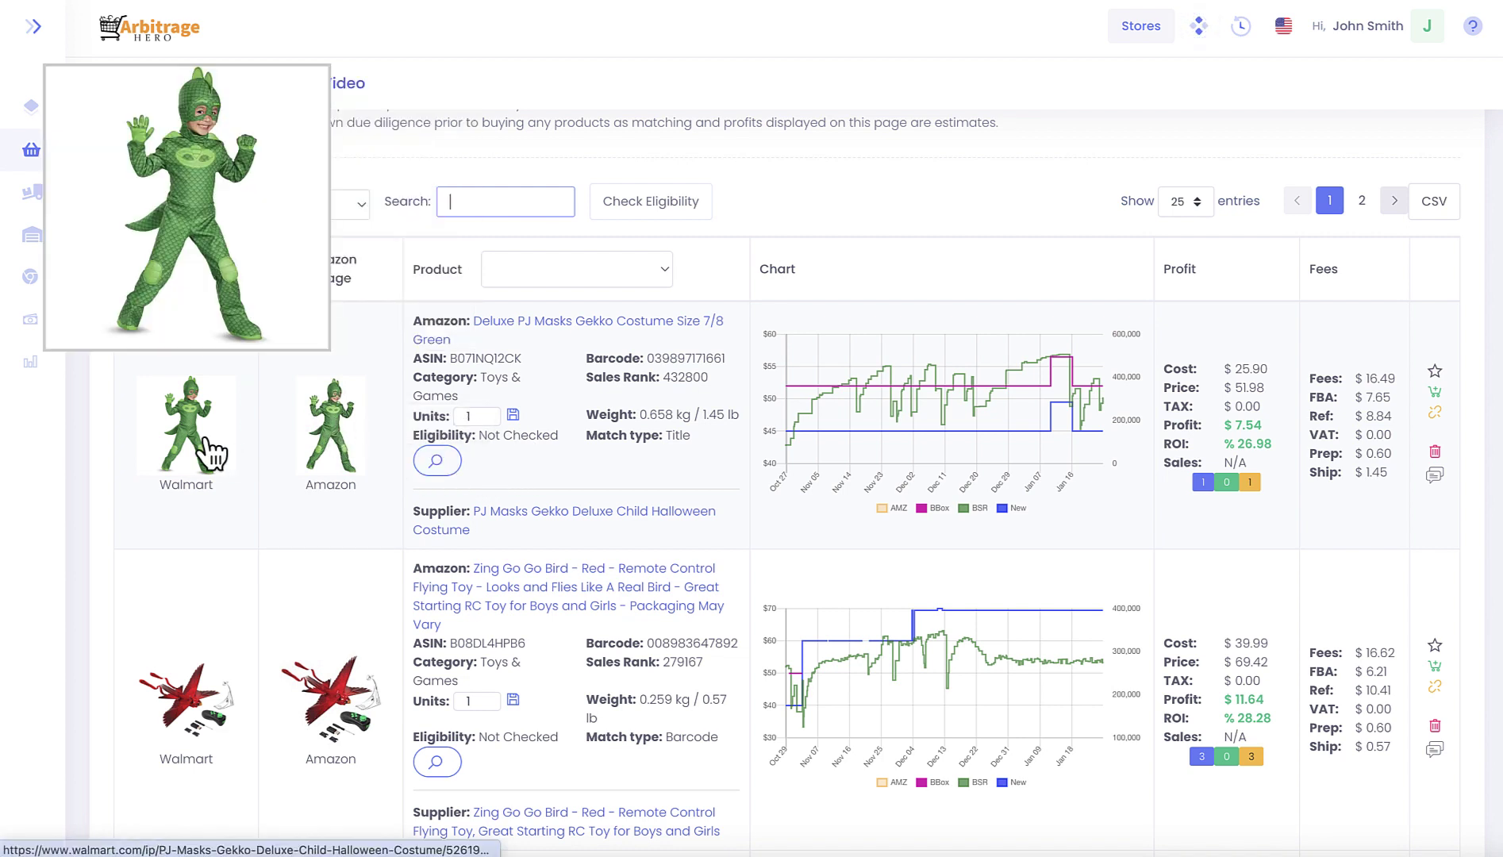
left_click(438, 461)
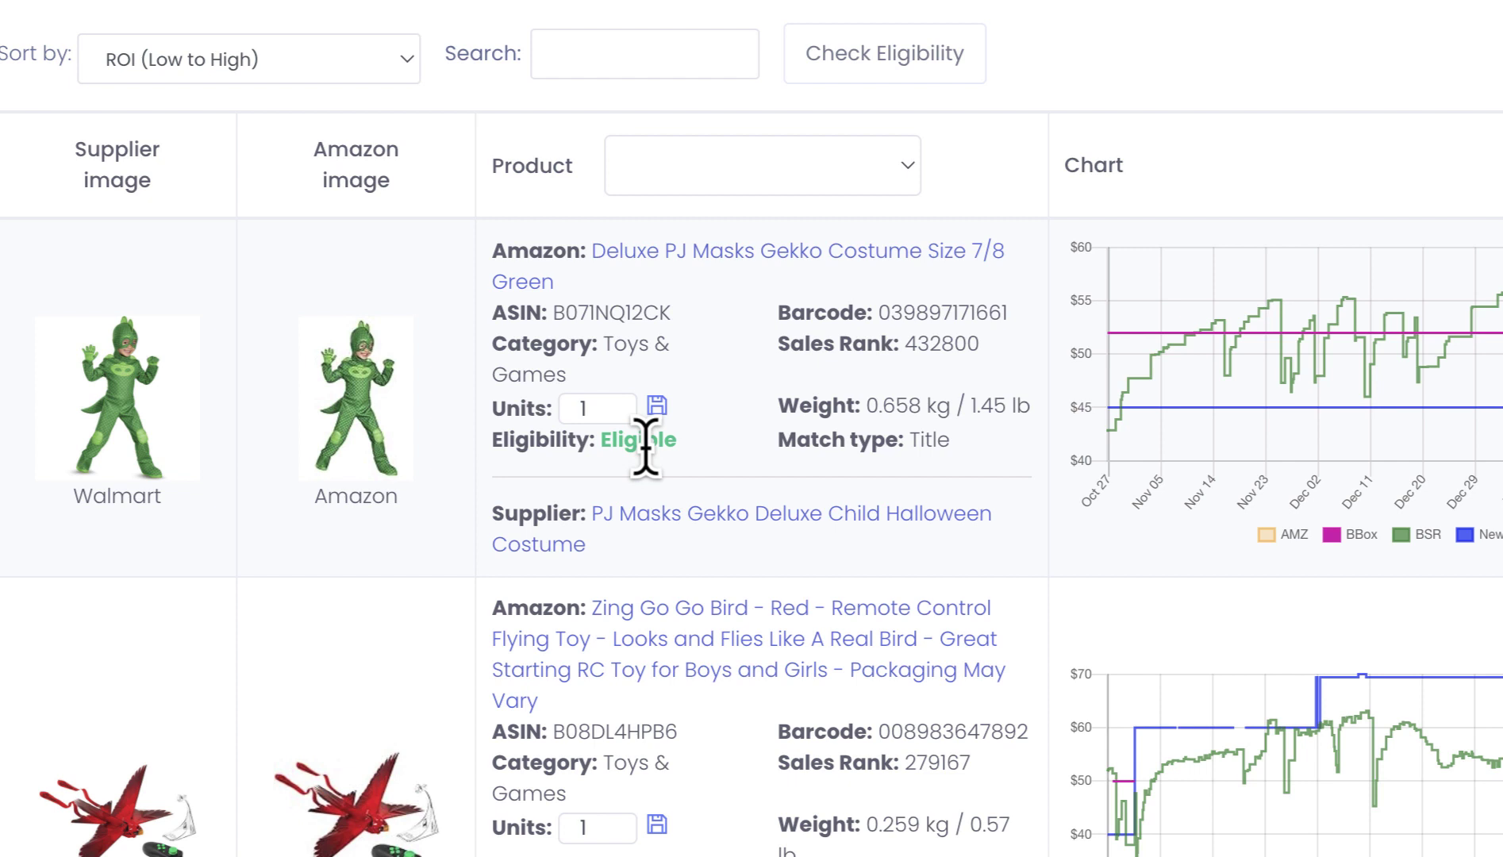
scroll(651, 468, "down", 1)
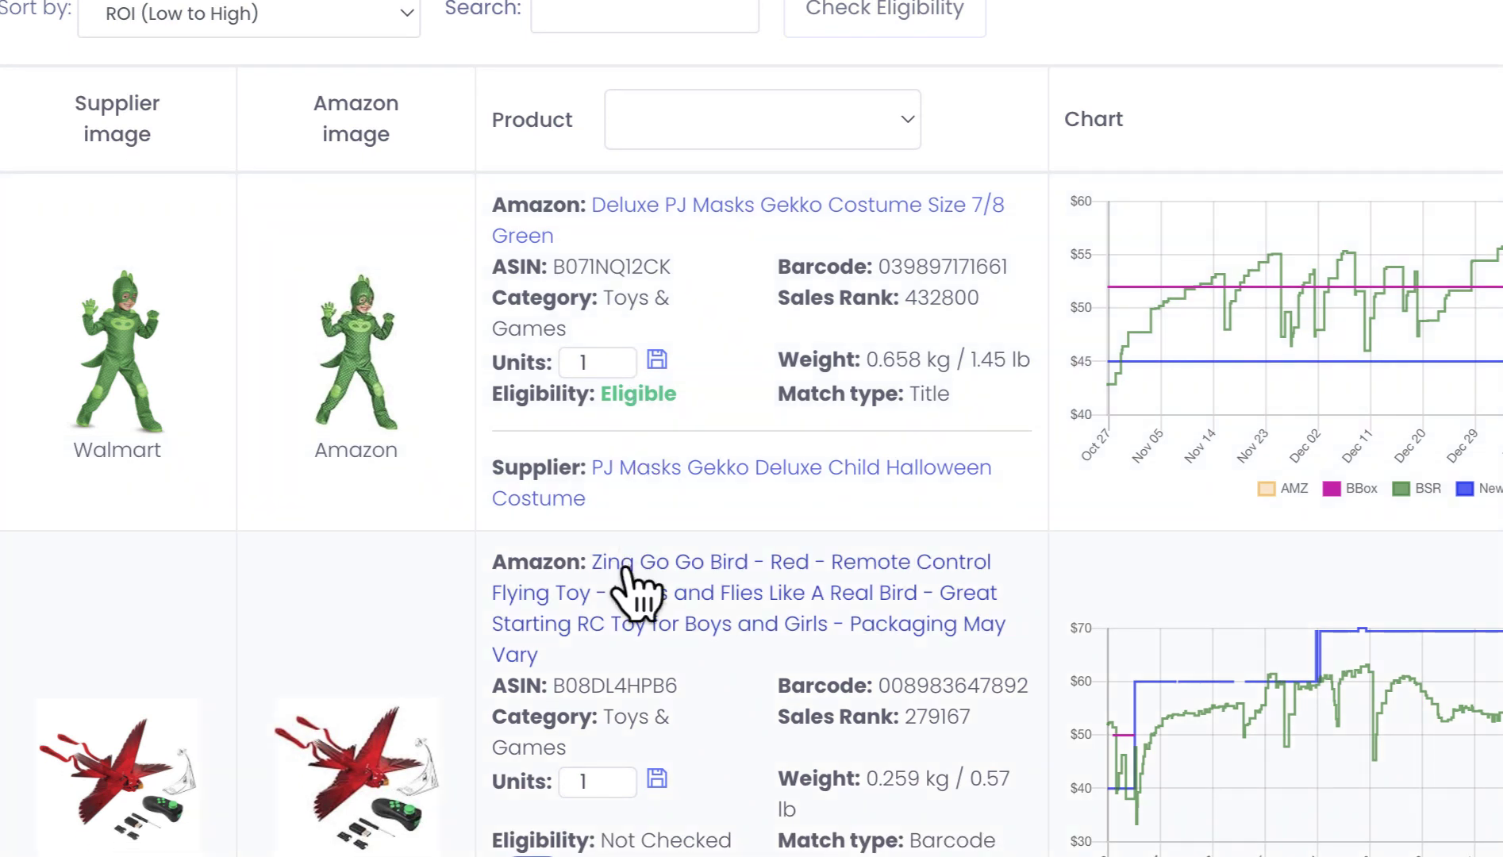
scroll(634, 581, "down", 1)
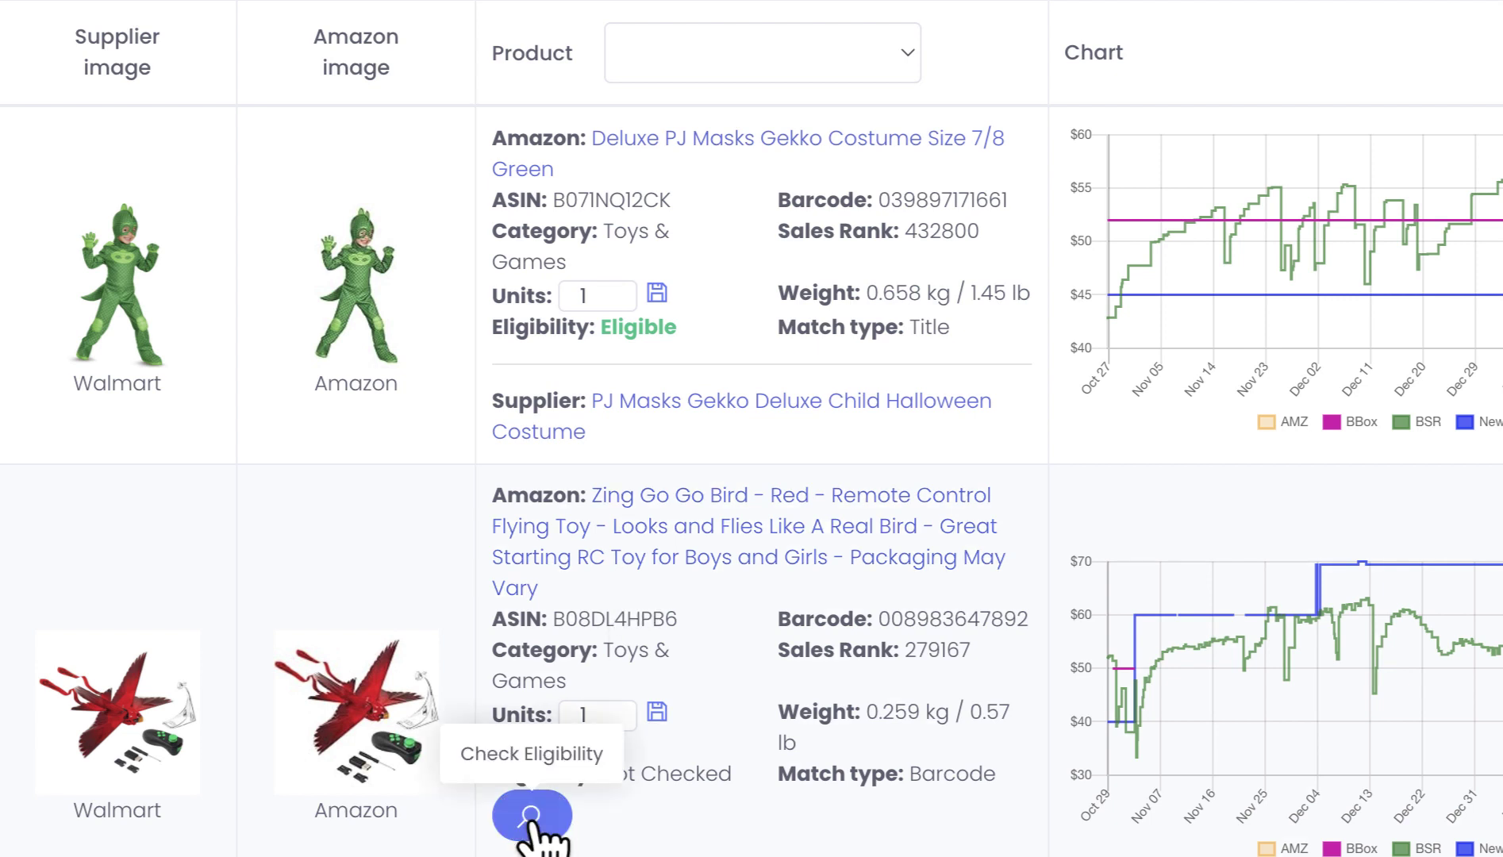
left_click(530, 818)
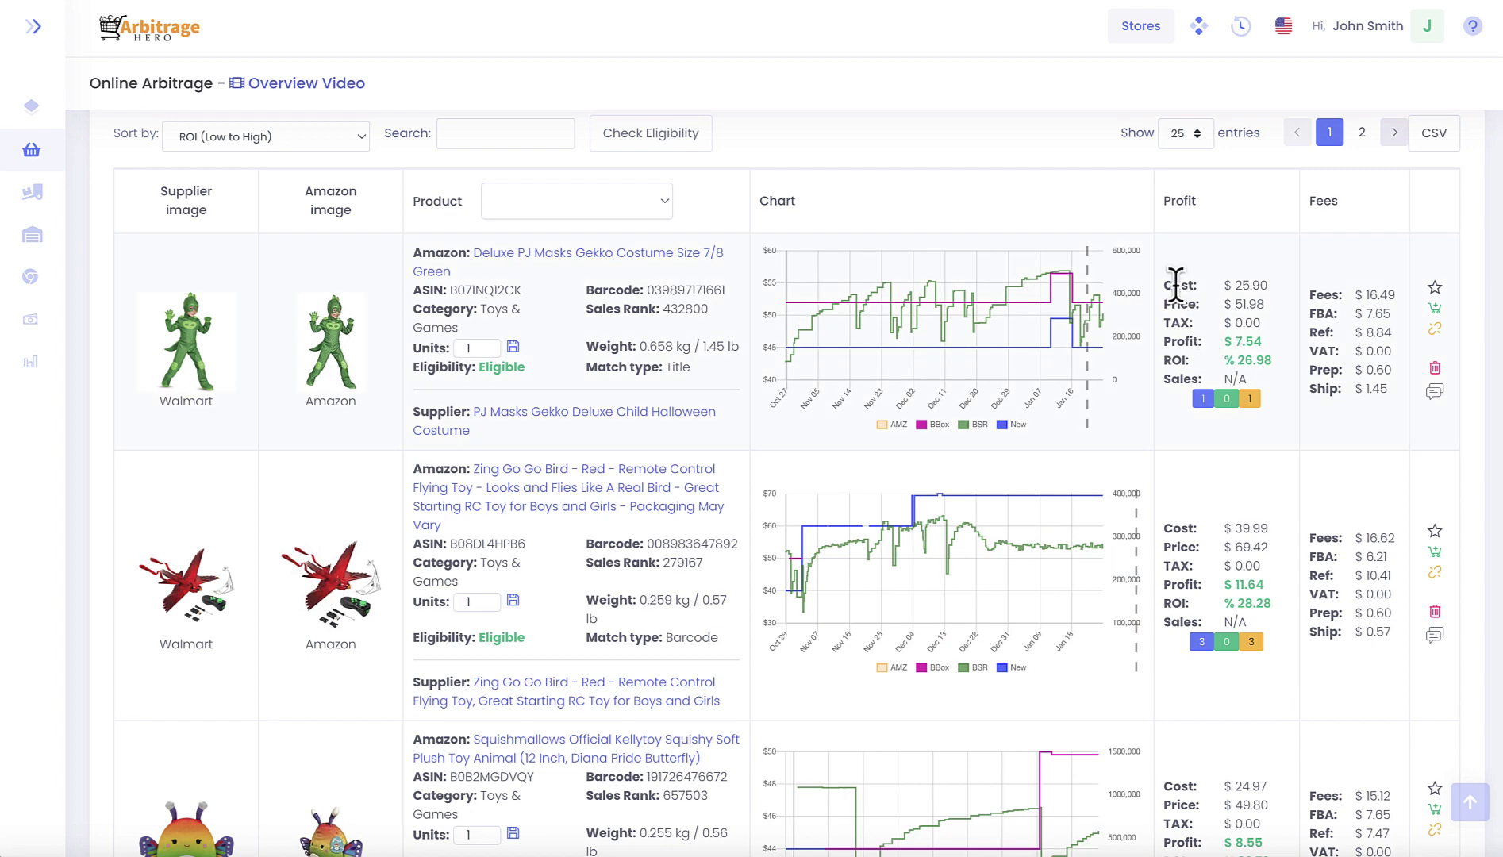
Highlight the first product's price, tax and $7.54 profit figures.
left_click_drag(1165, 279, 1250, 387)
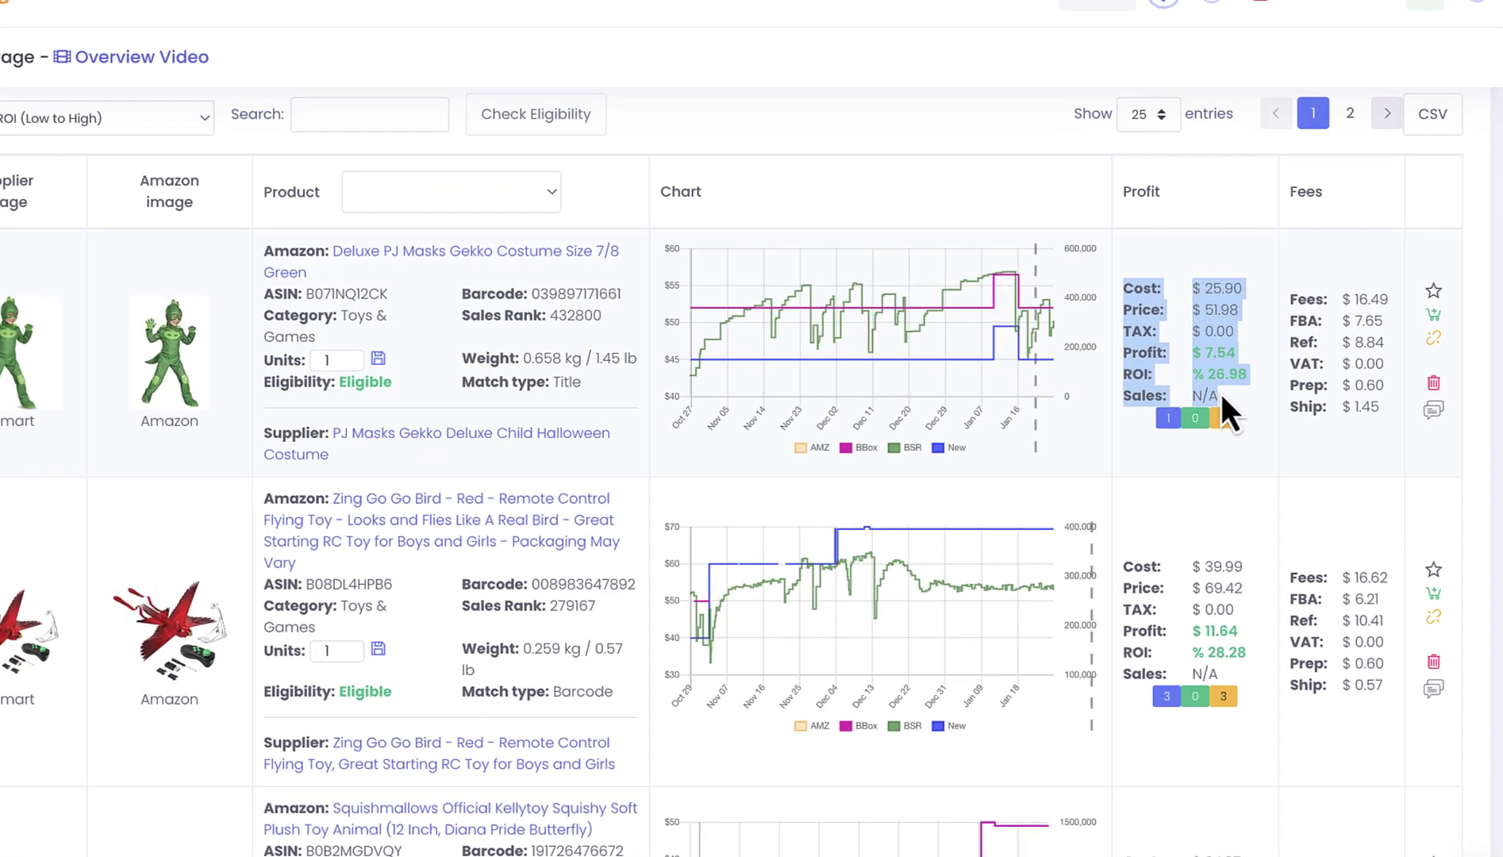
left_click(1228, 406)
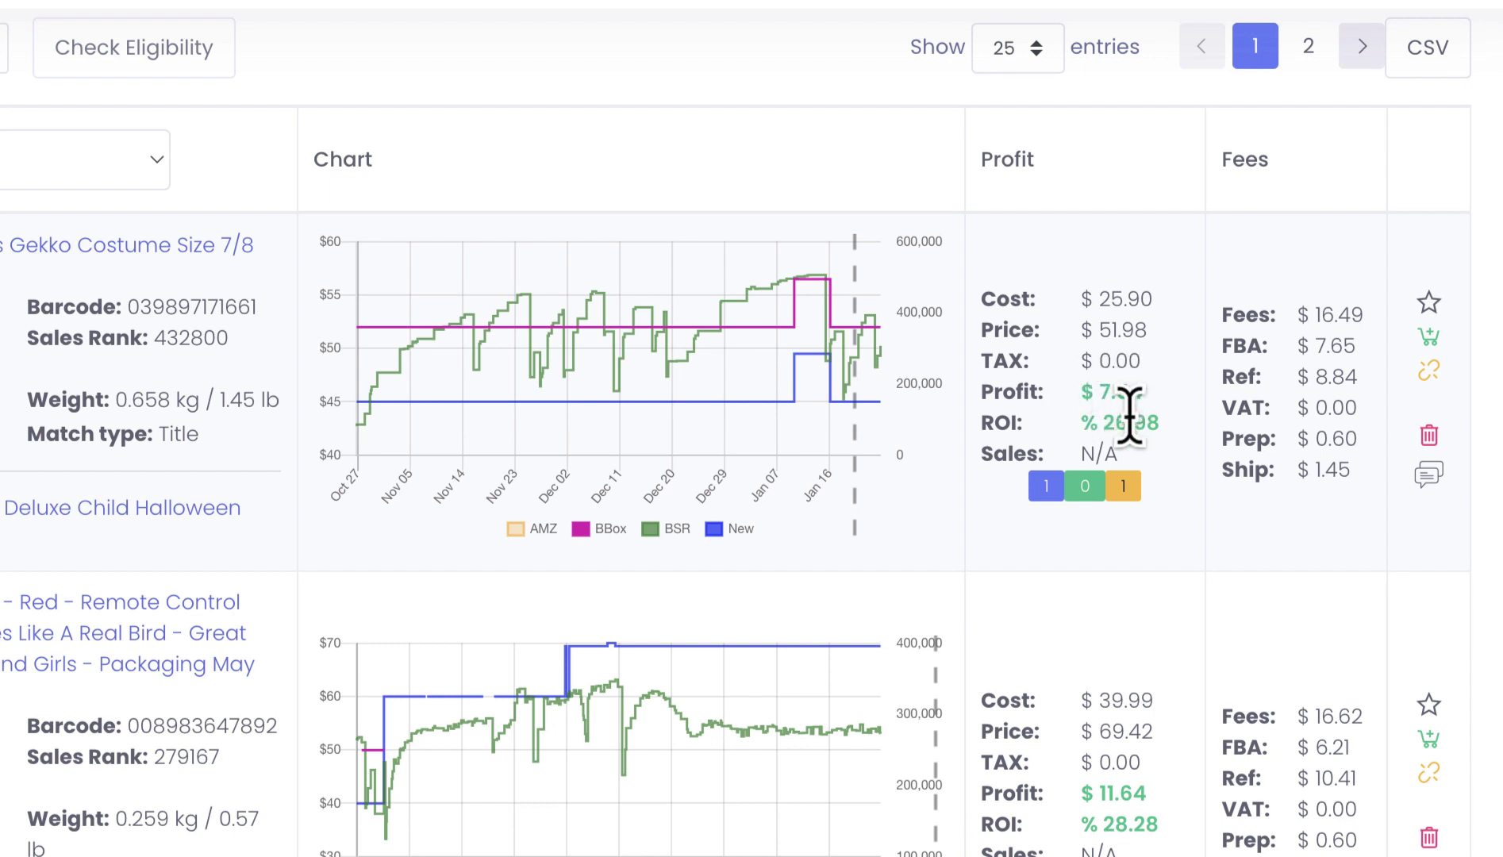
left_click_drag(1081, 332, 1097, 395)
left_click(1122, 468)
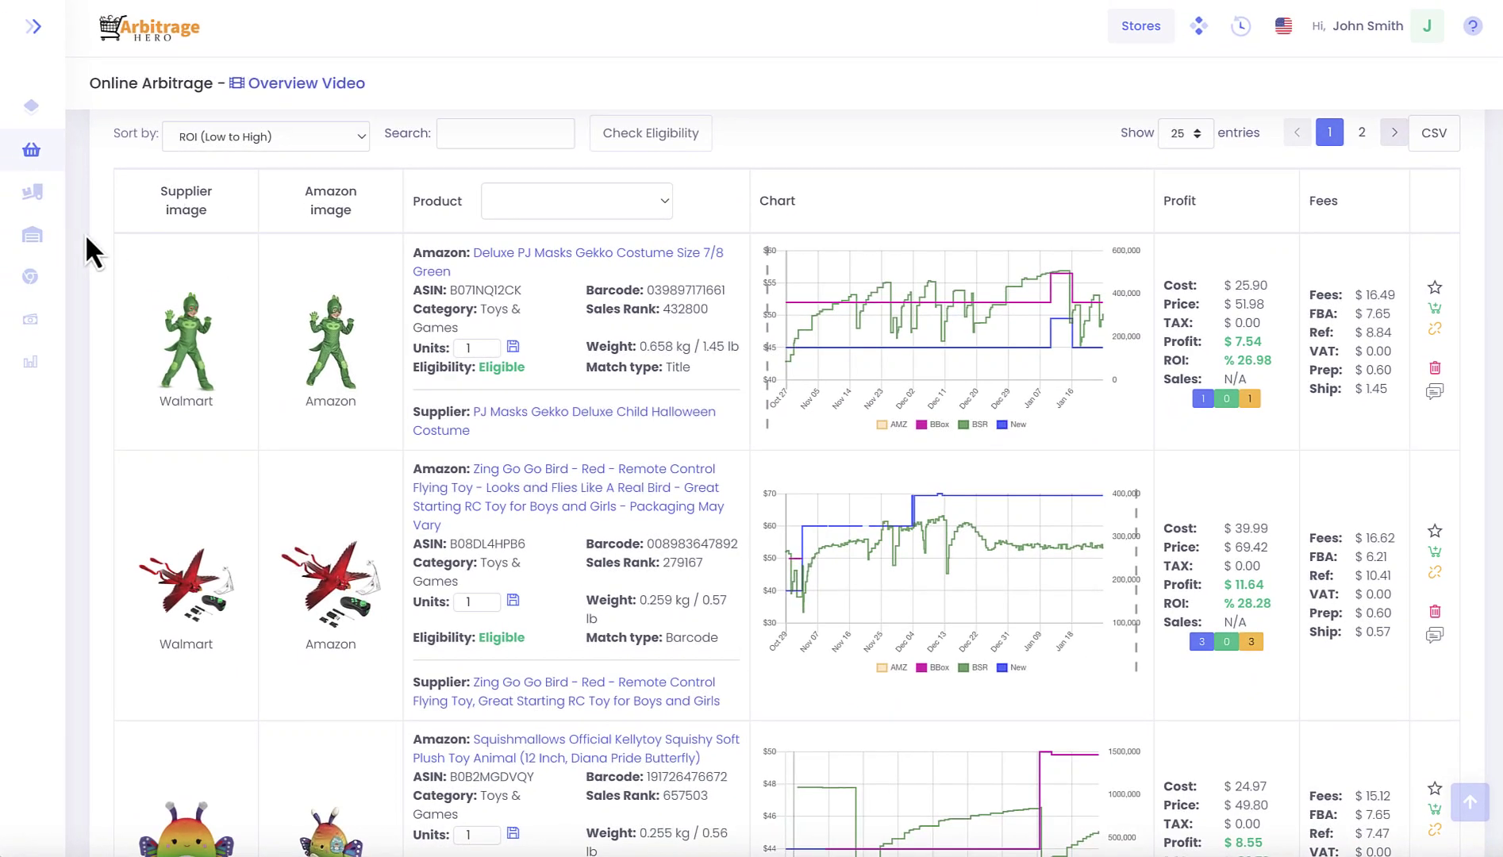
Sort results by Estimated Sales (High to Low) and inspect the metal truck's 43.63% ROI.
scroll(86, 234, "up", 2)
left_click(203, 252)
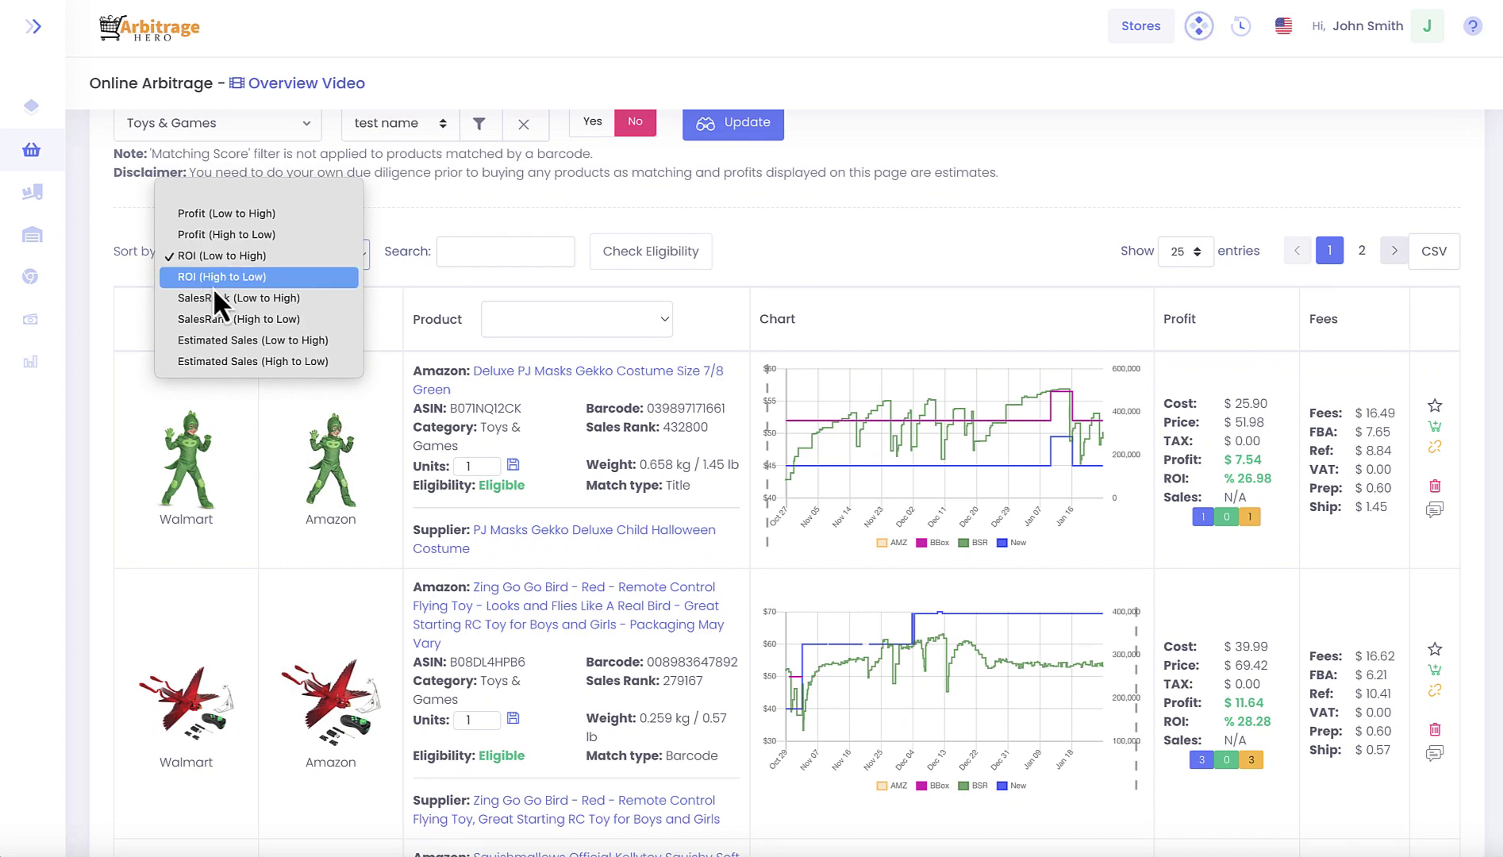
left_click(231, 361)
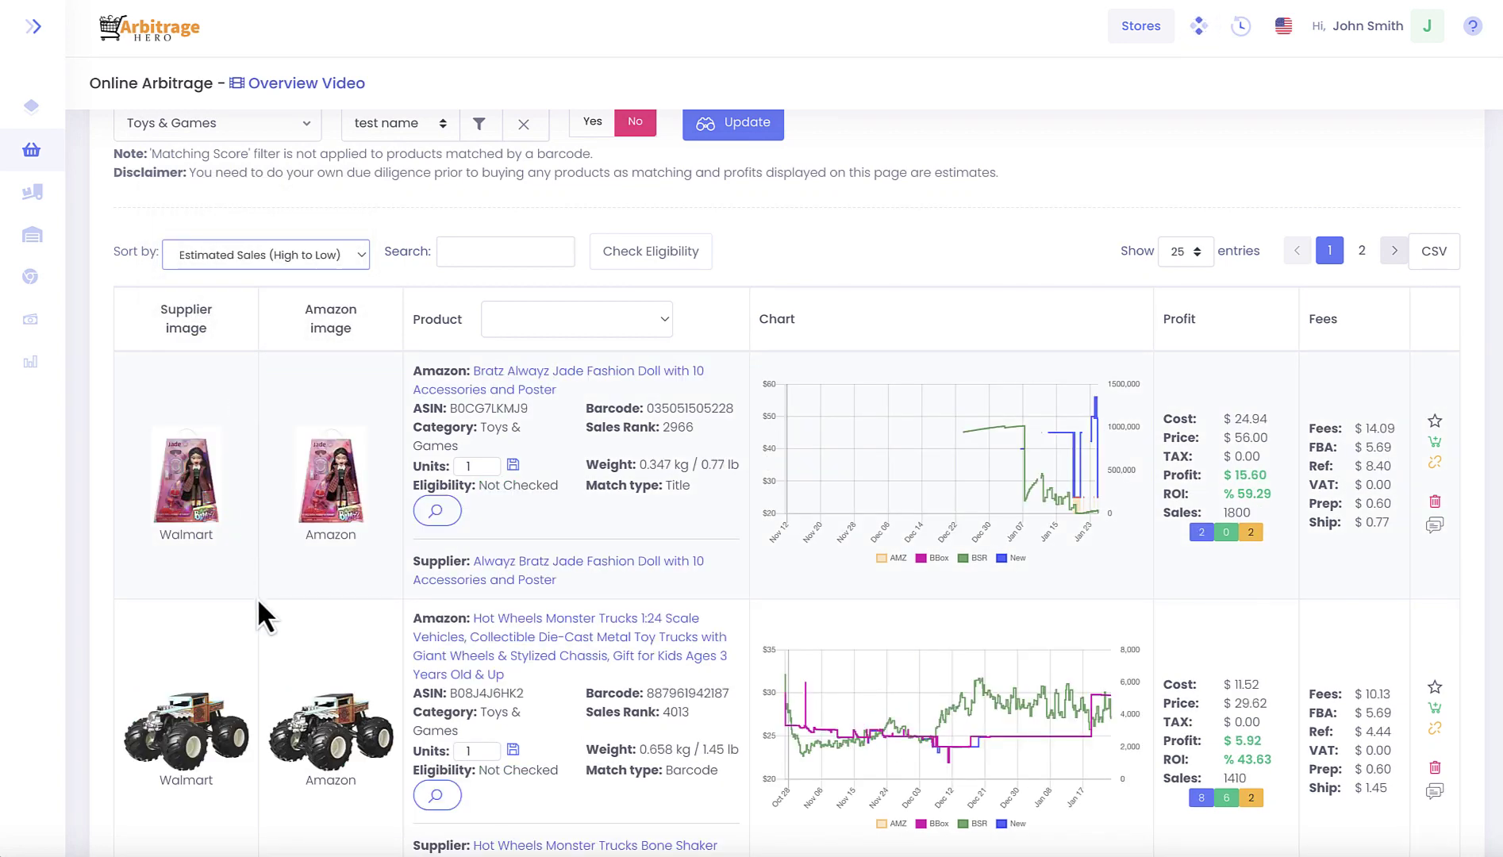
scroll(257, 598, "down", 3)
scroll(257, 598, "down", 3)
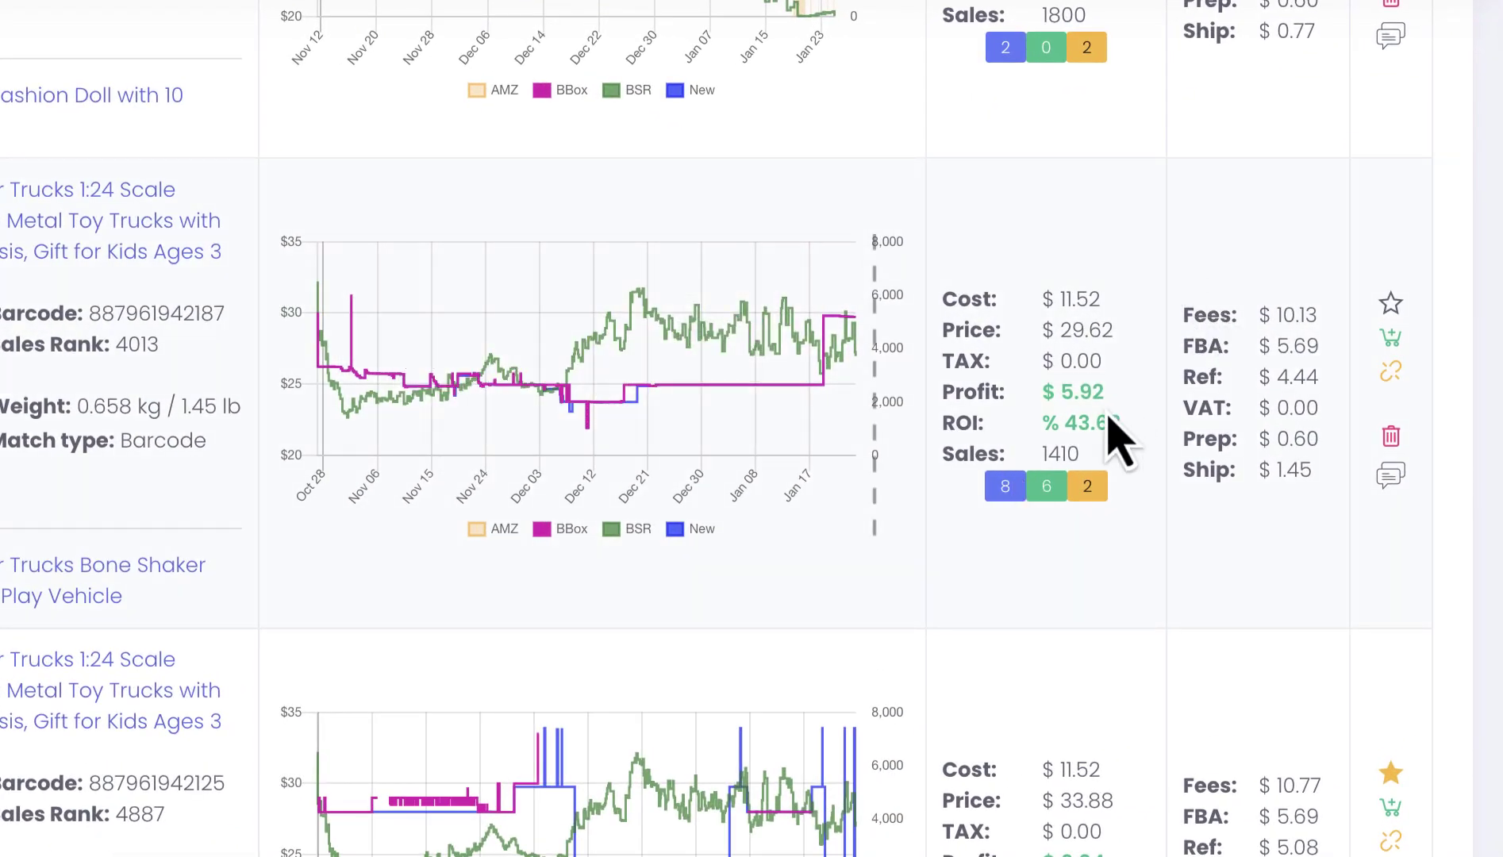
left_click_drag(1076, 423, 1111, 421)
left_click(1114, 420)
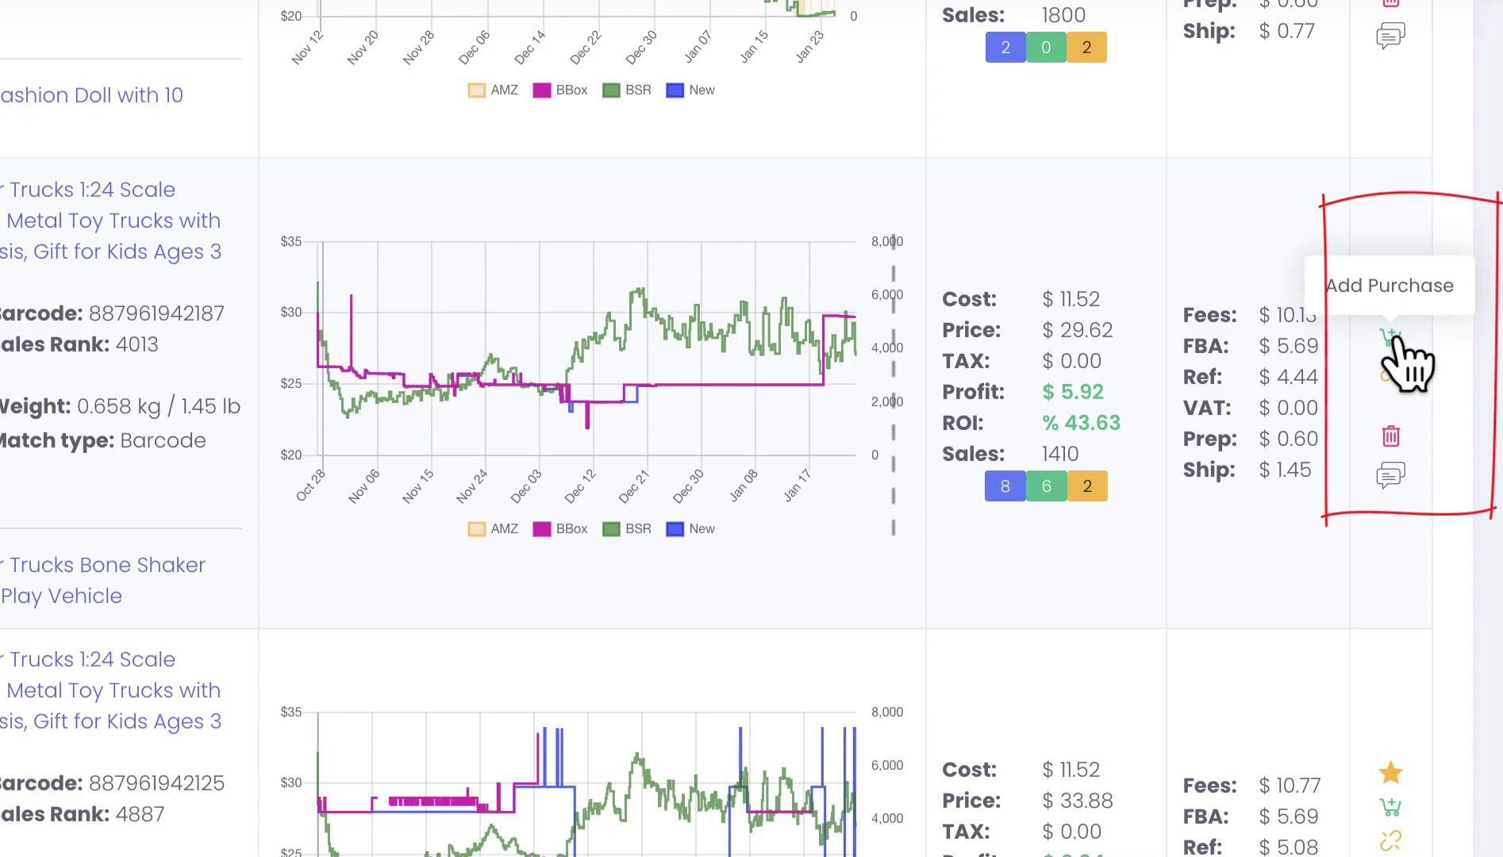
left_click(1390, 337)
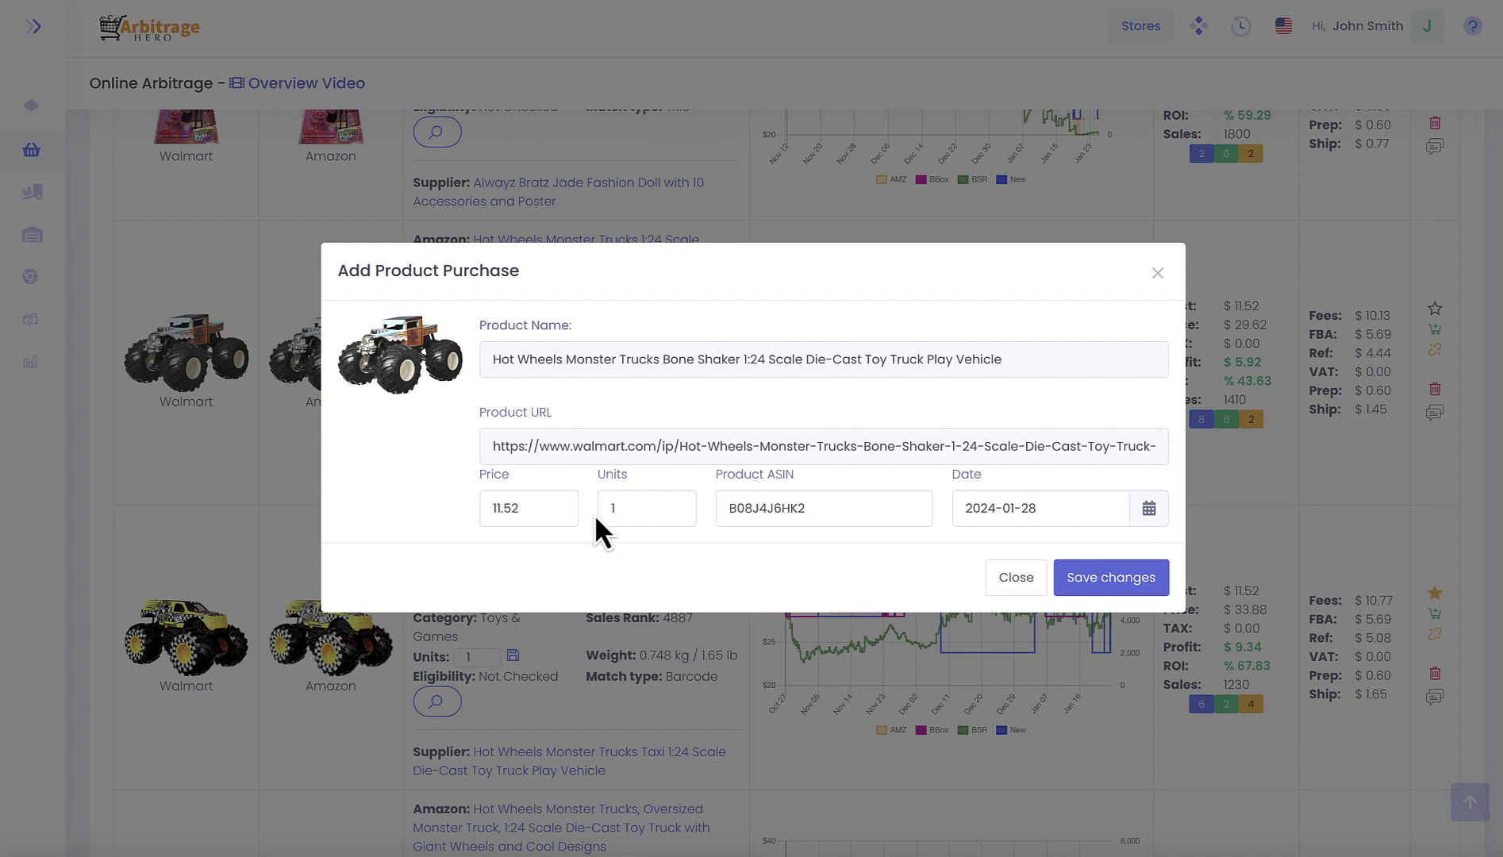
left_click(1012, 585)
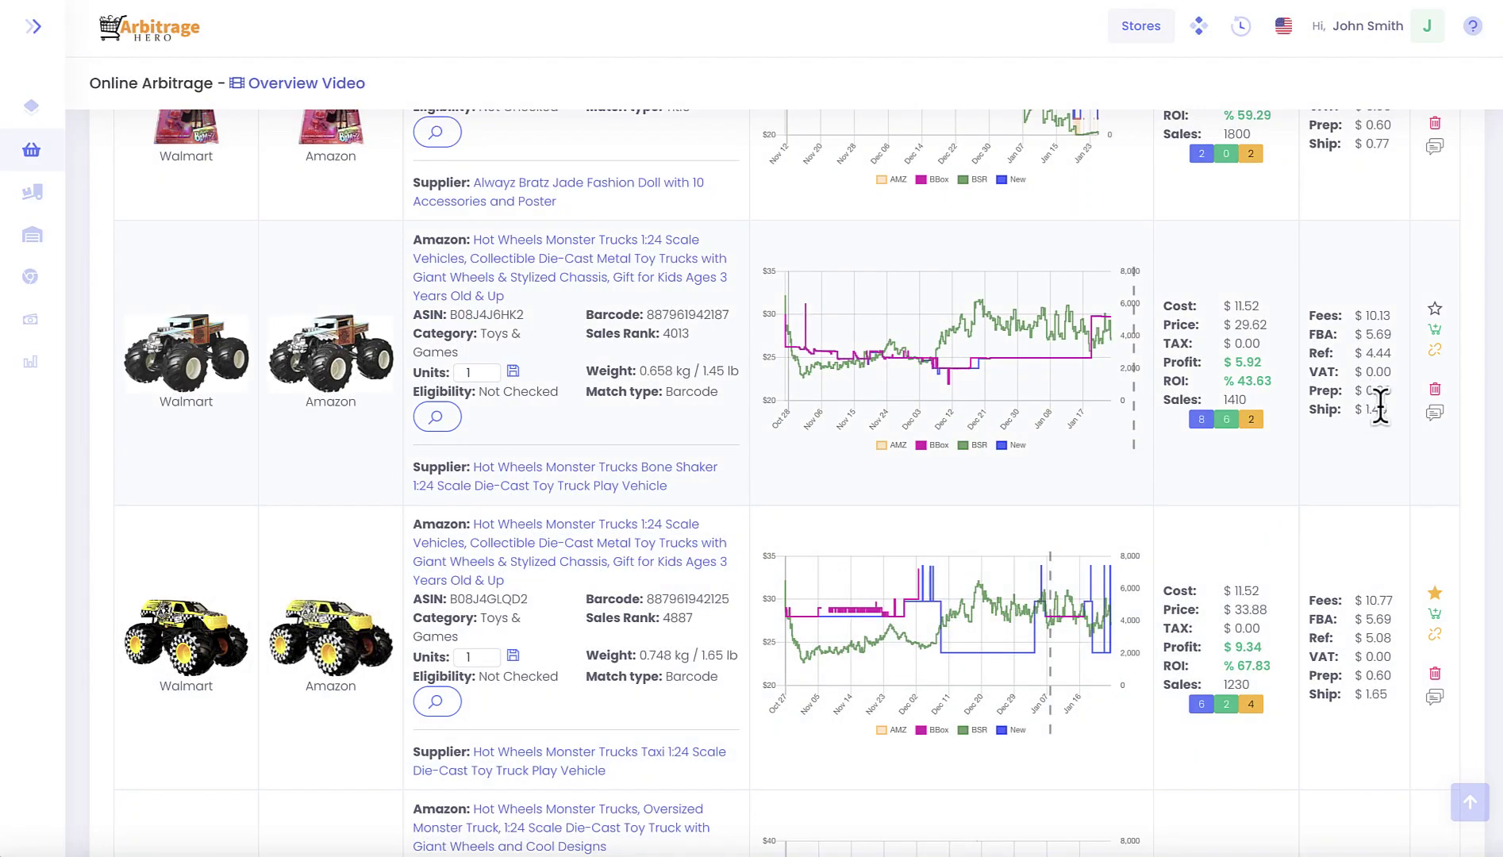
Enter 7 days to hide the Bone Shaker truck, then dismiss the dialog without confirming.
left_click(1437, 390)
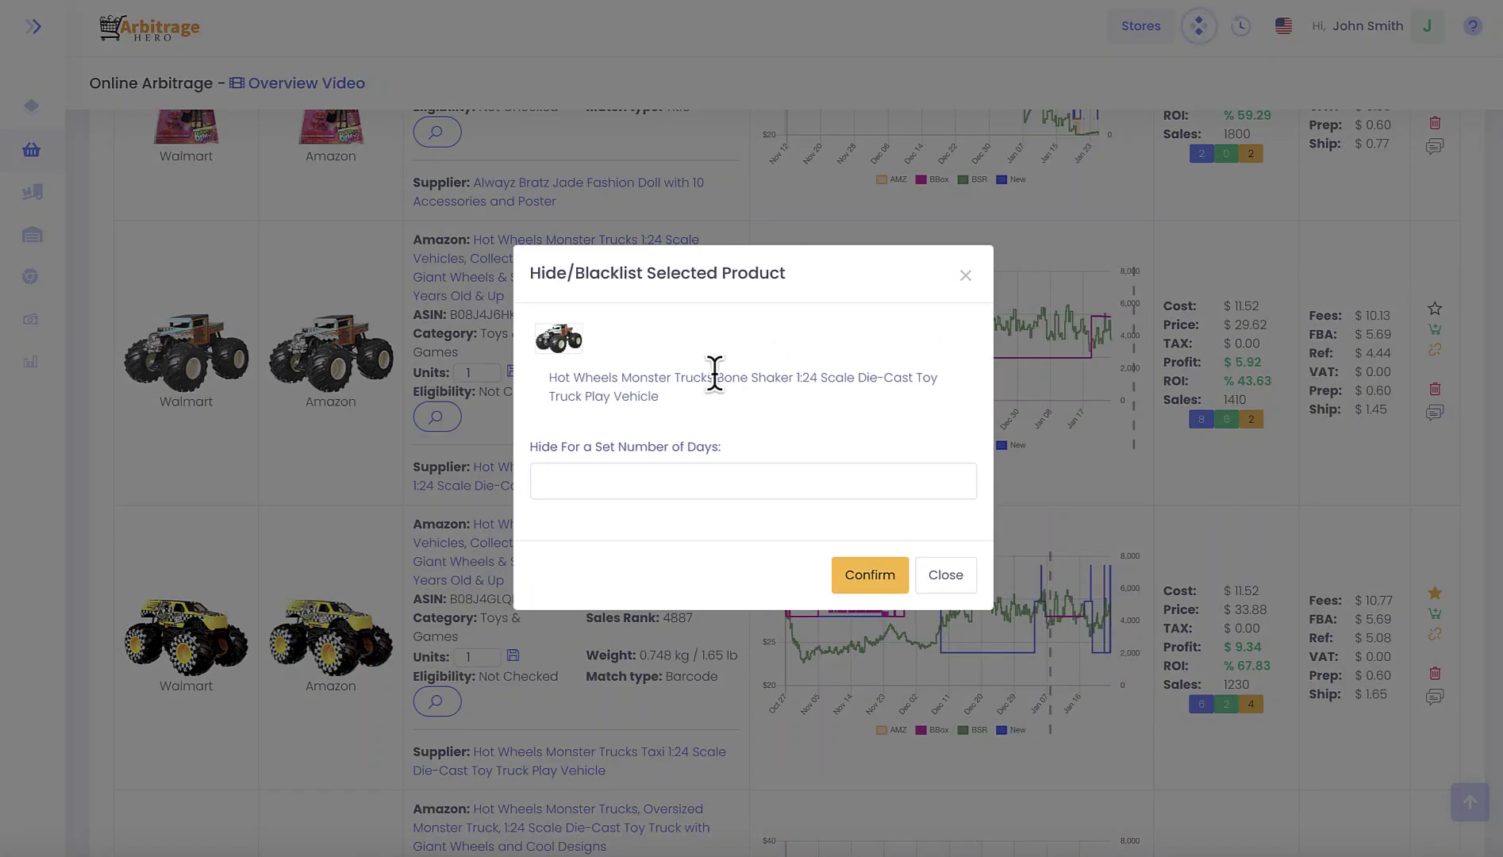
left_click(565, 486)
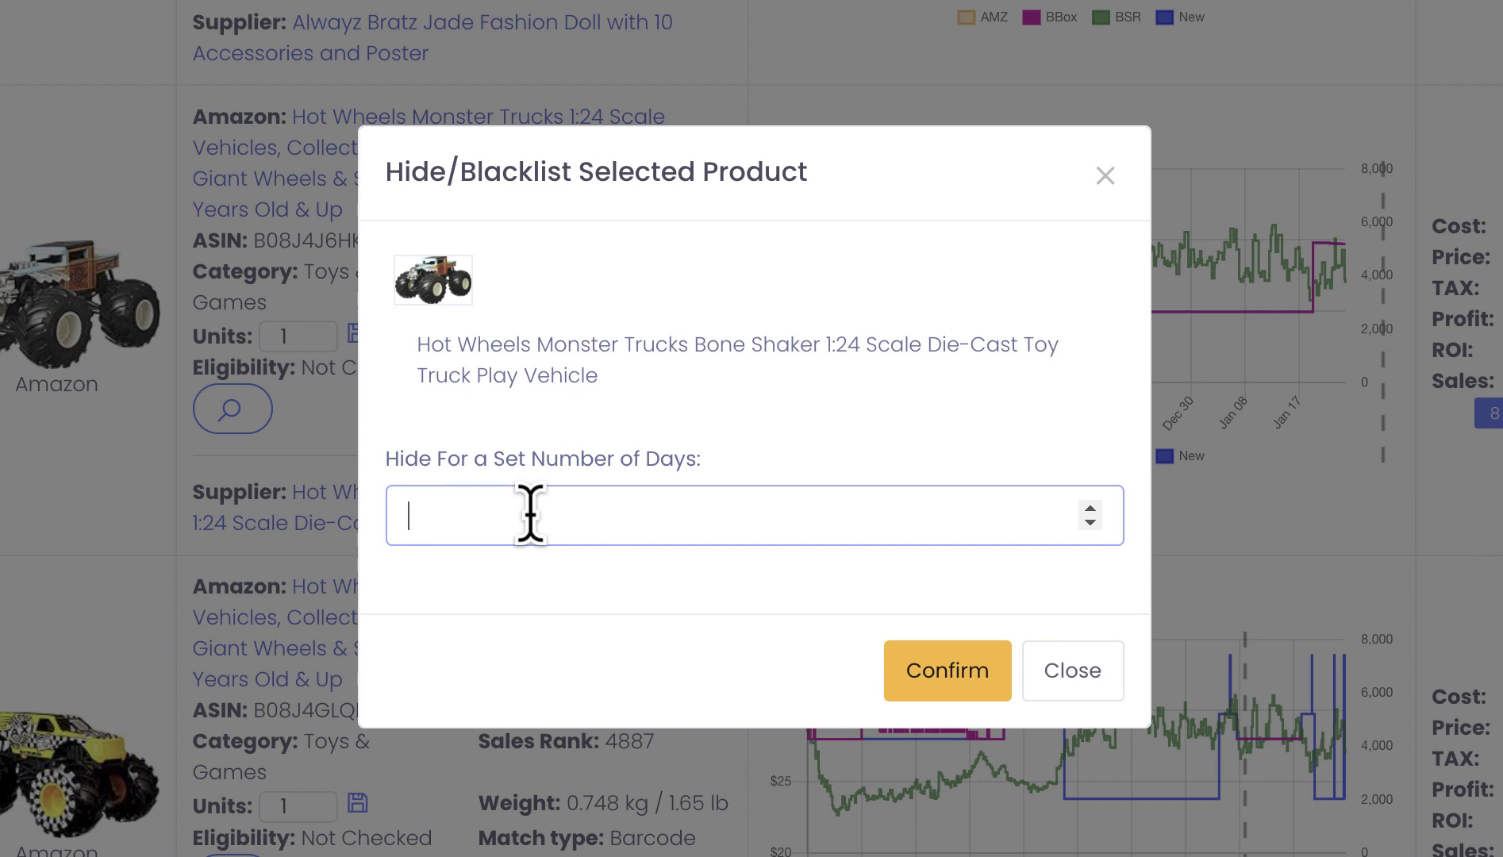
type("7")
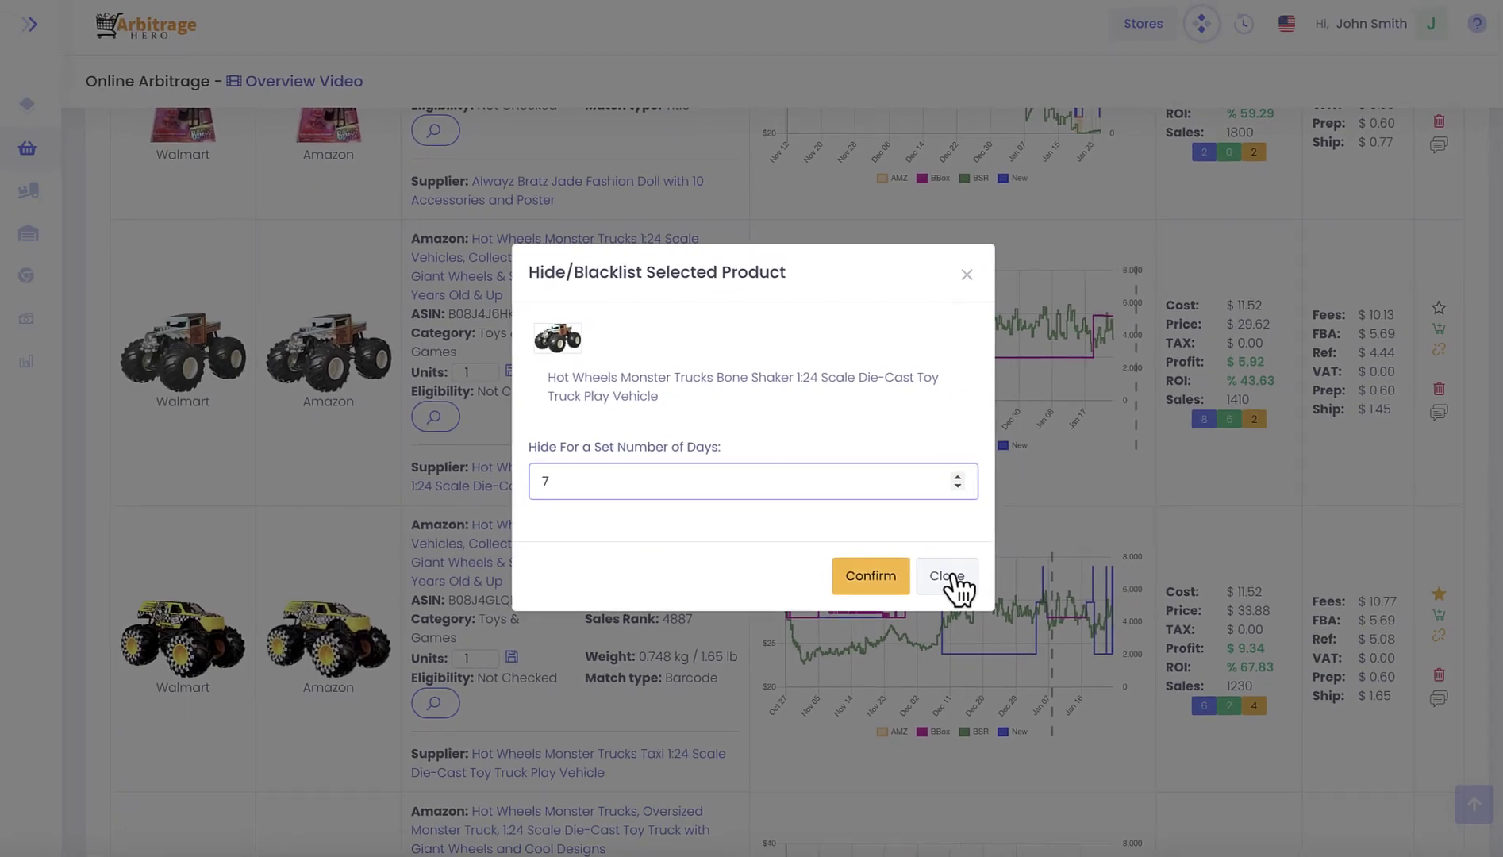
left_click(1080, 673)
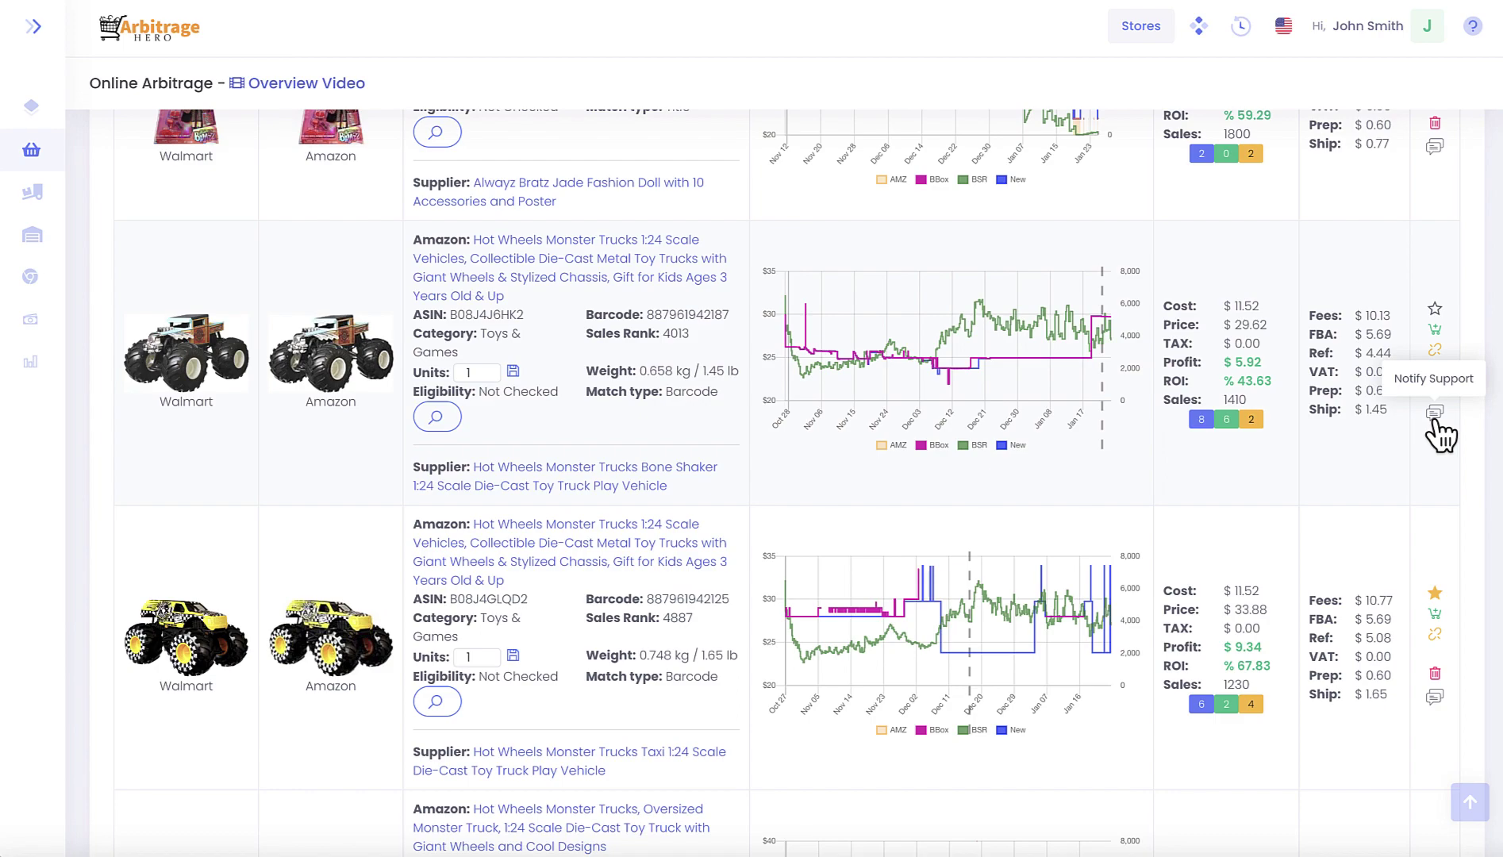
Open the report form for the Bone Shaker truck and close it without reporting.
left_click(1436, 414)
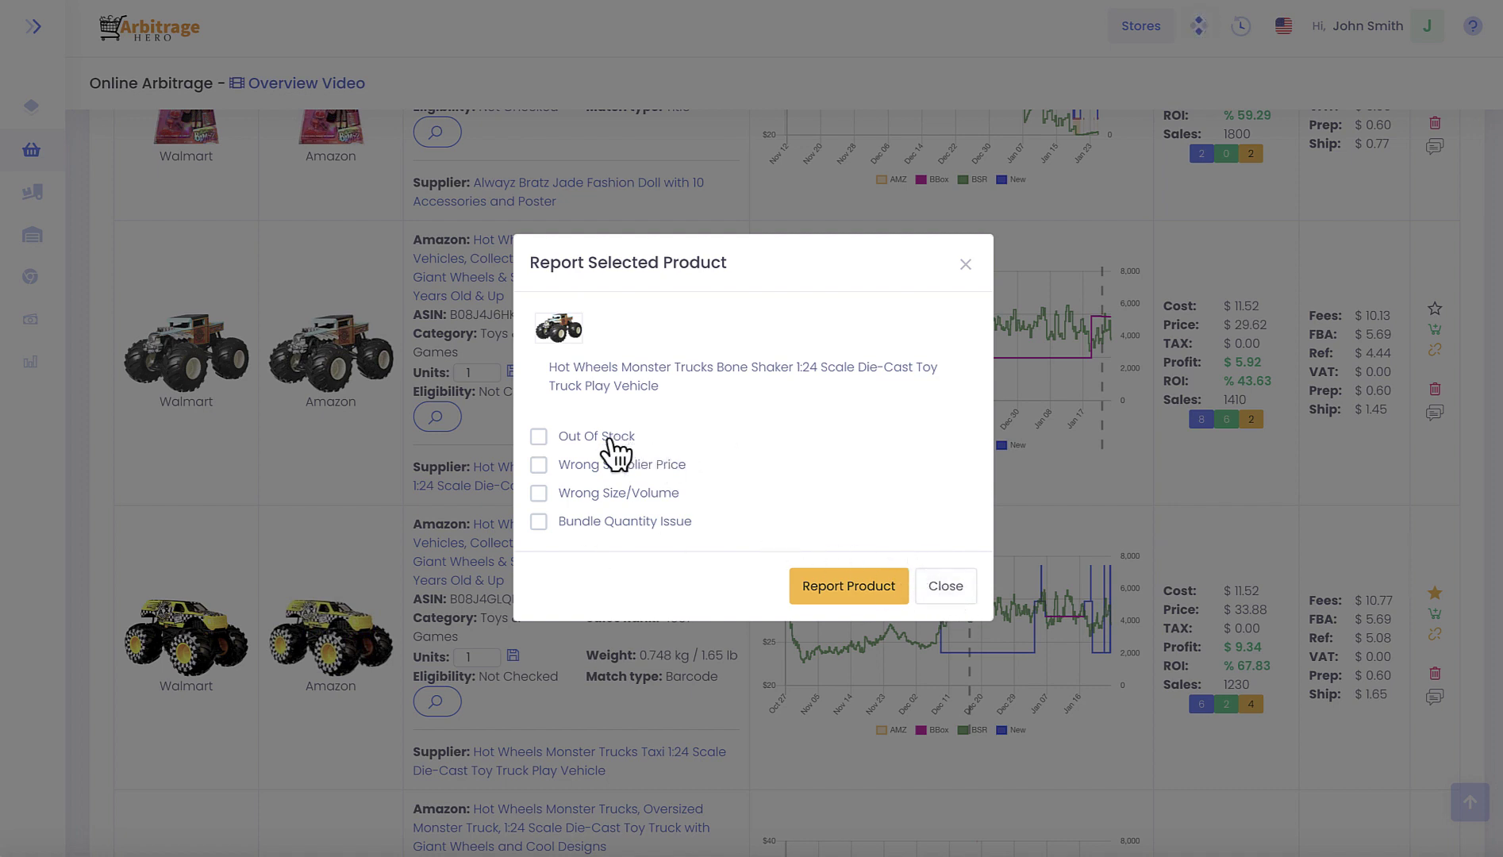
left_click(956, 591)
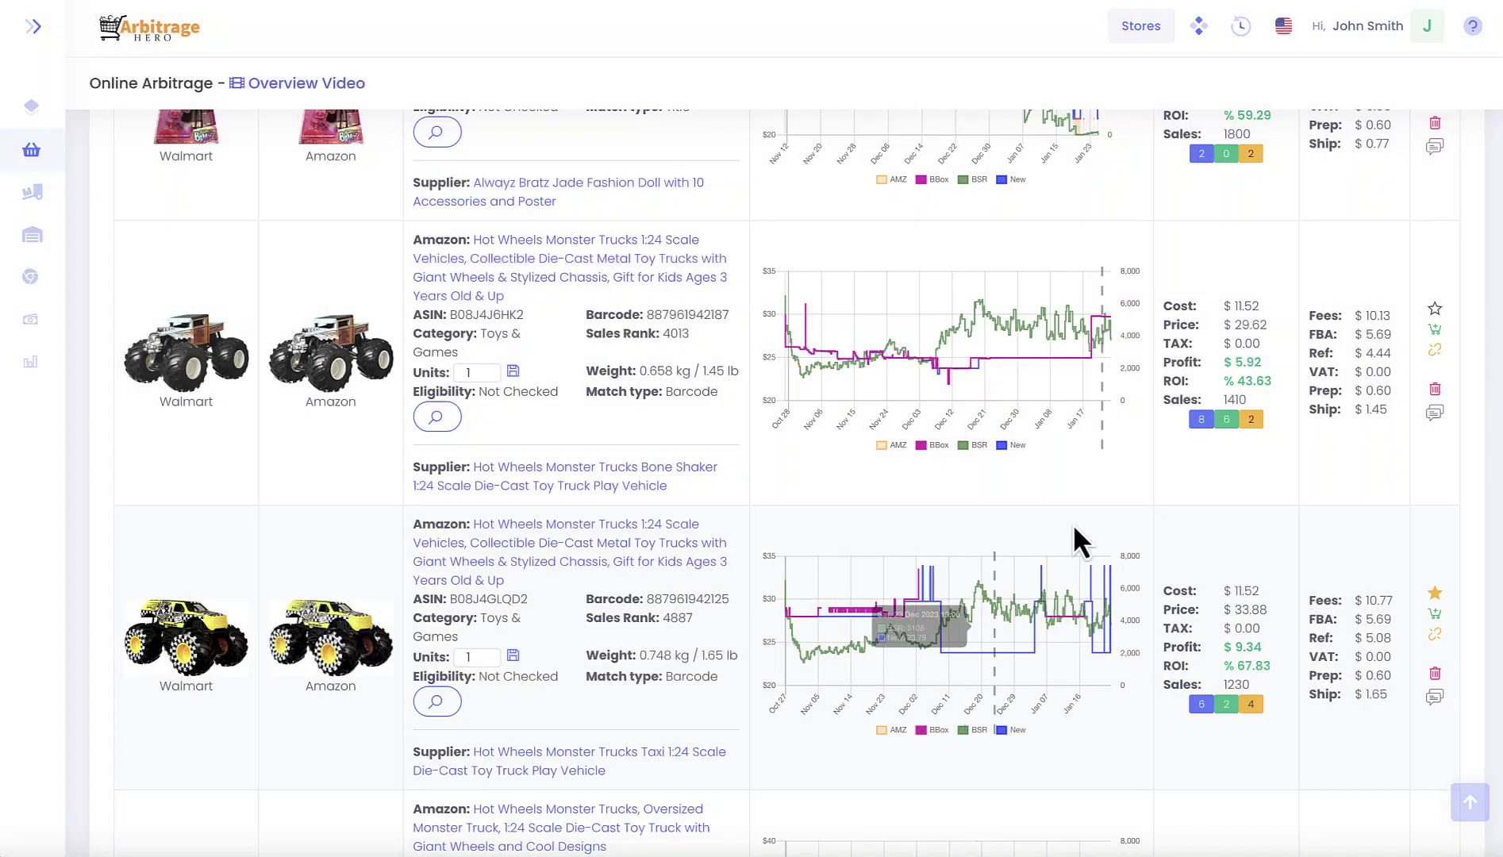
left_click(1435, 352)
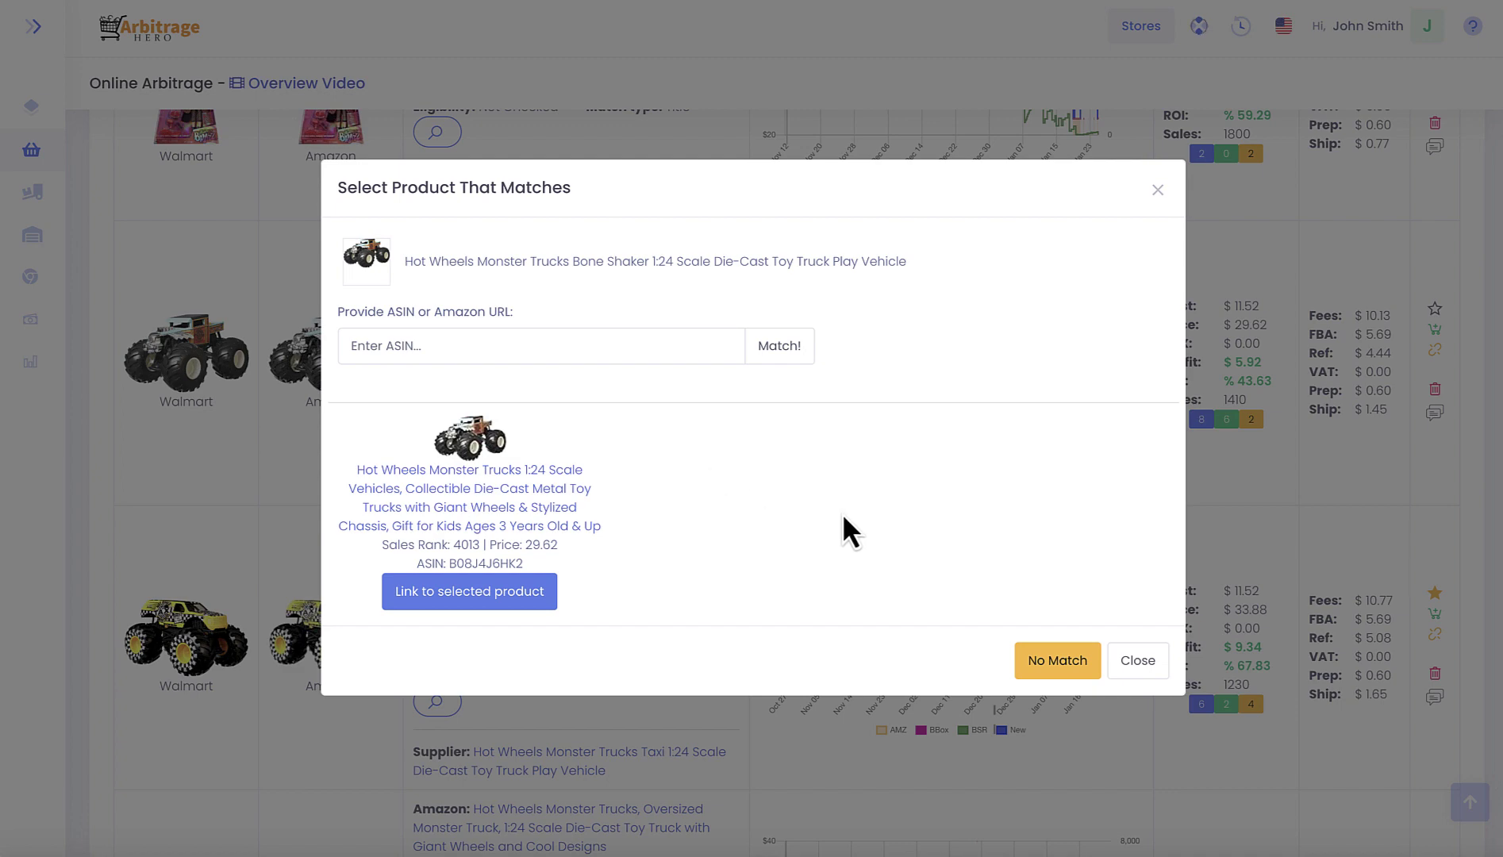
left_click(1147, 665)
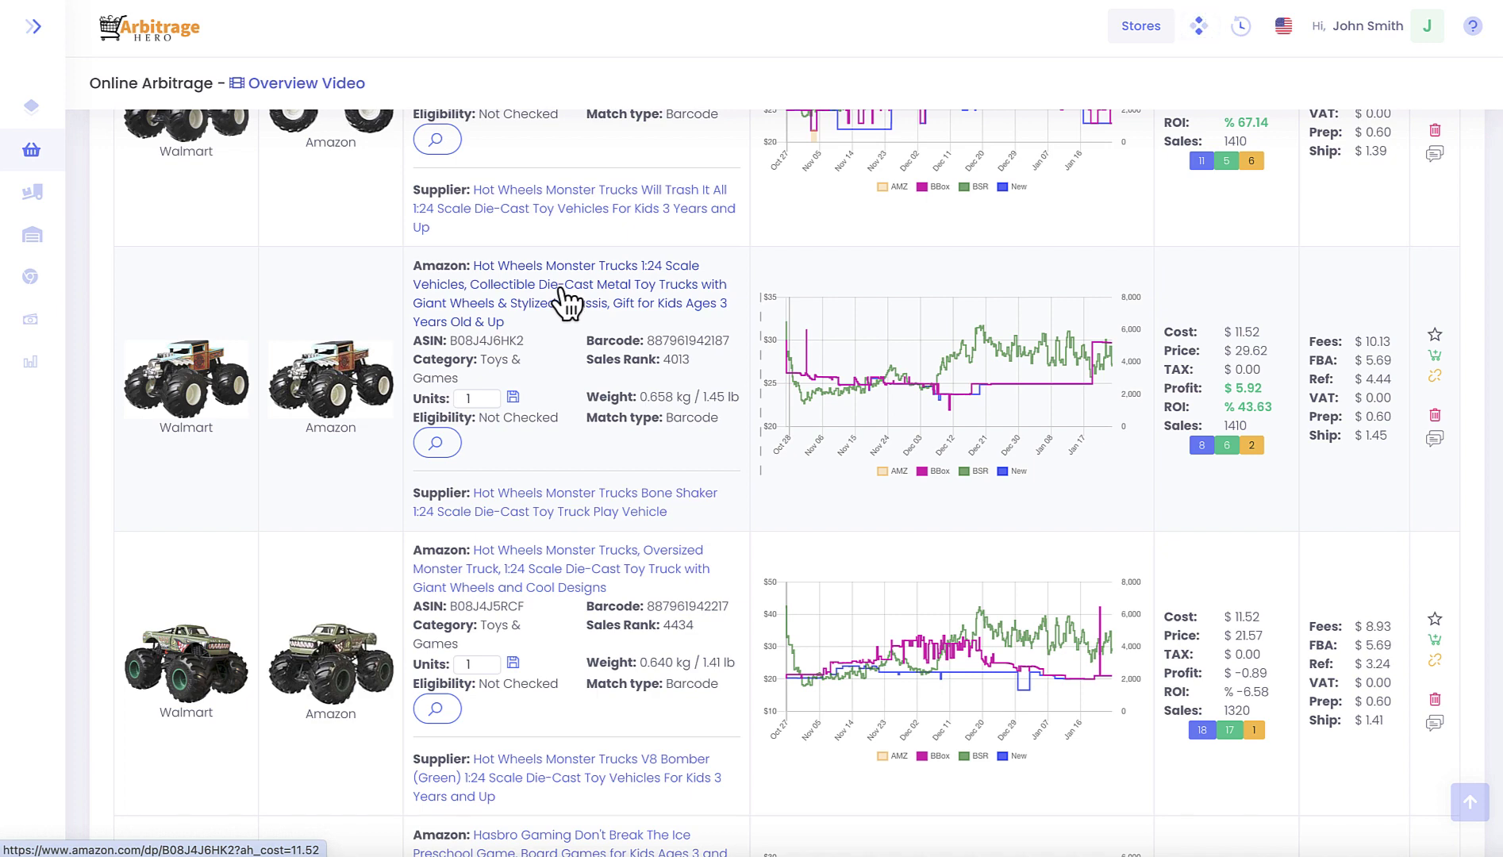
Open the Bone Shaker truck's Amazon page and check the $11.52 cost in the extension panel.
left_click(560, 291)
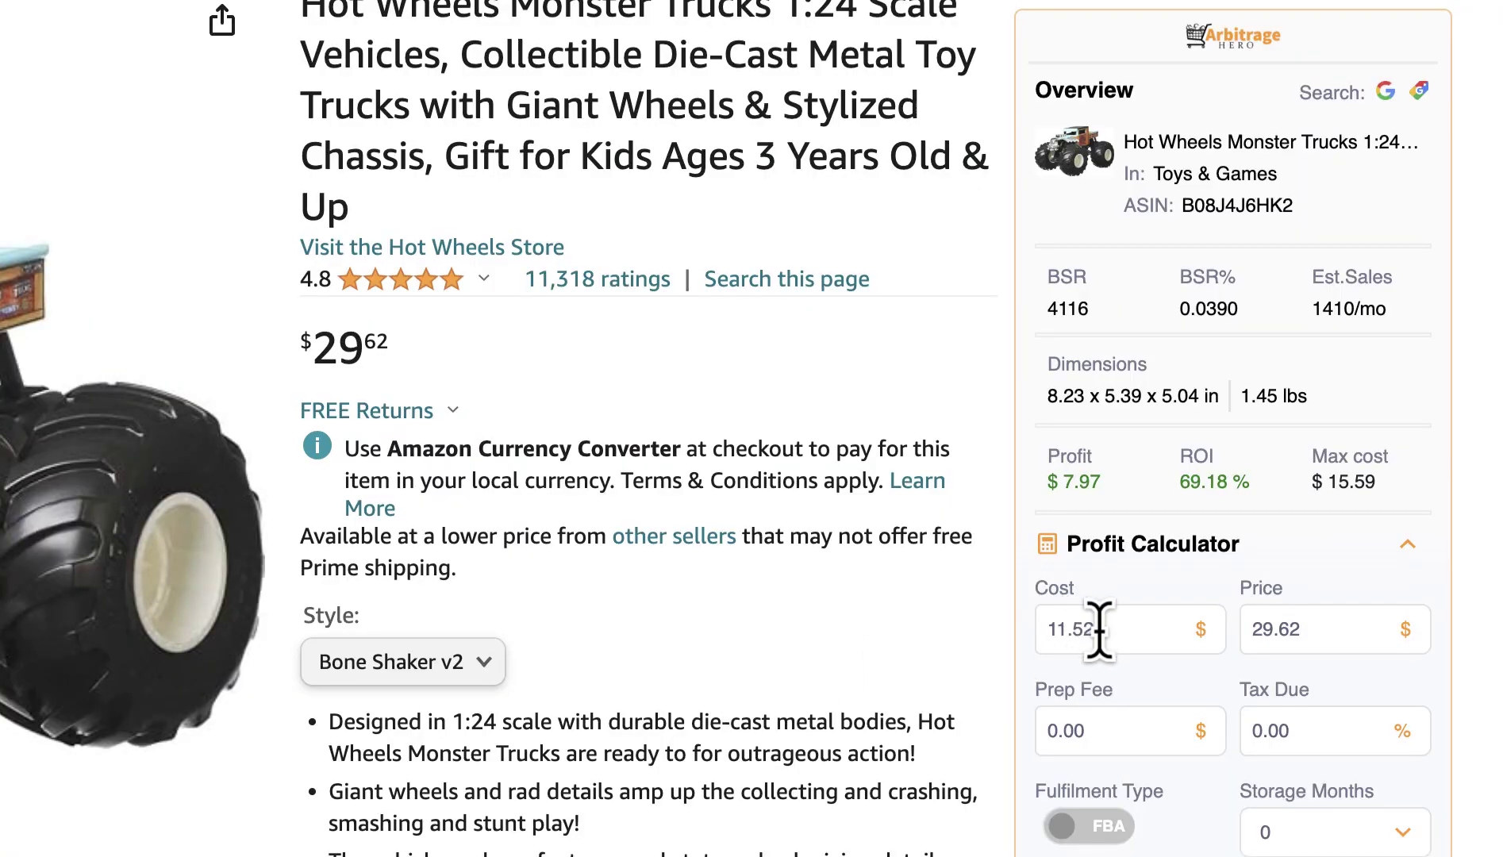
double_click(1073, 627)
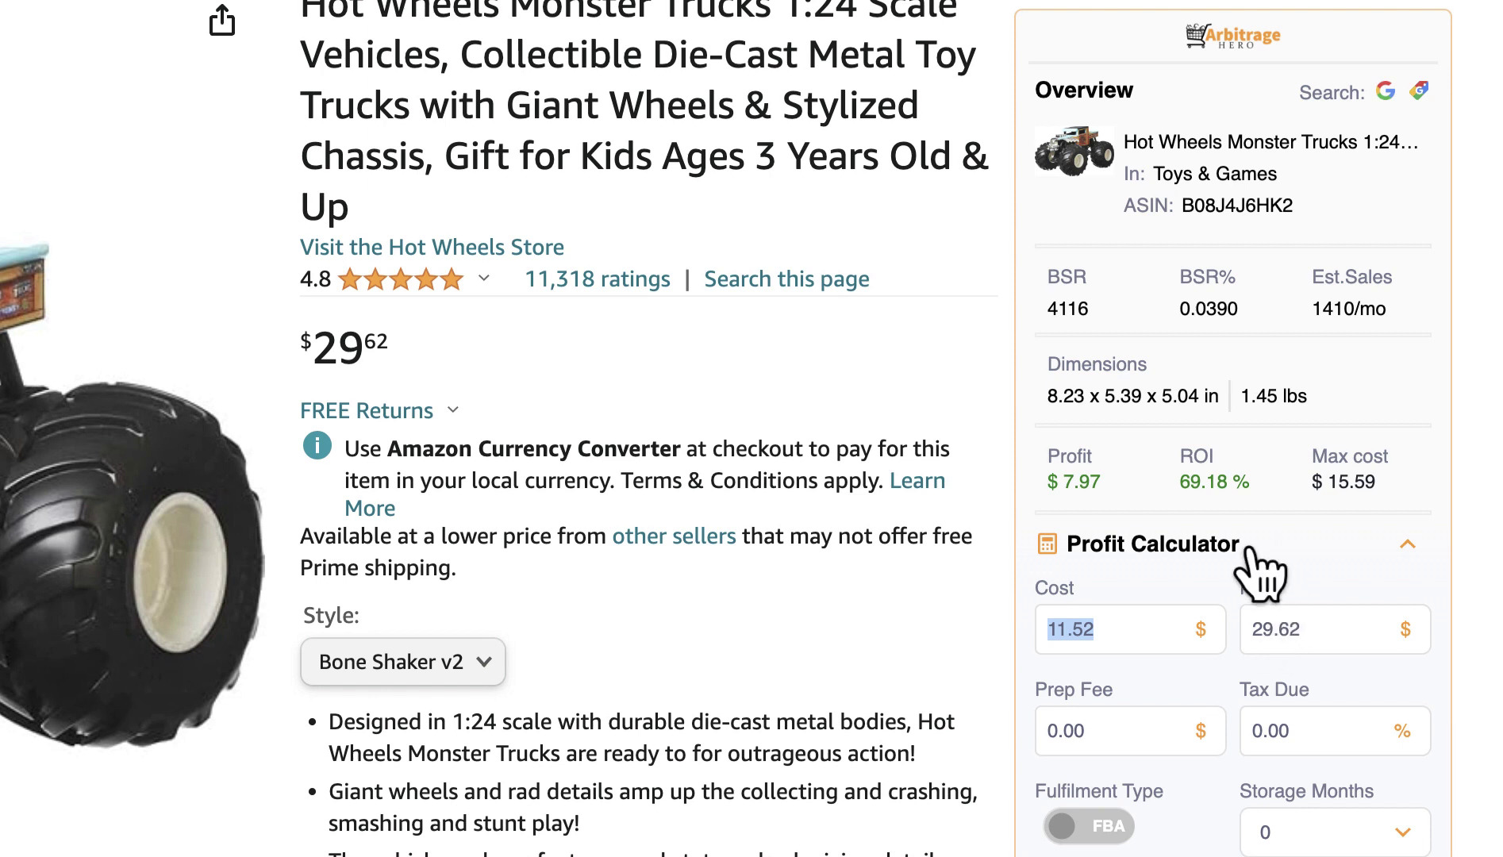
scroll(1232, 547, "down", 4)
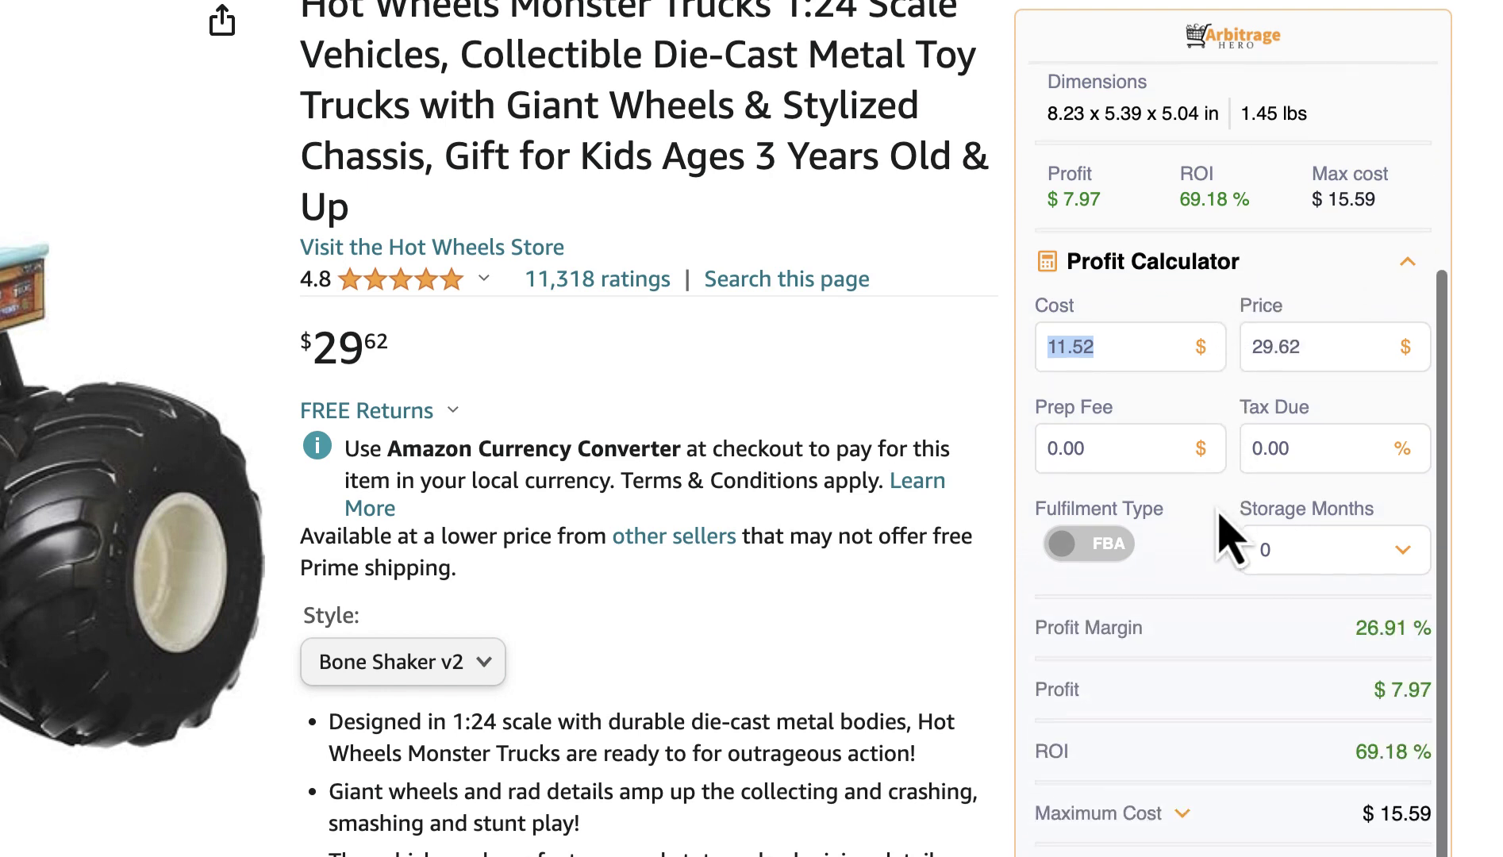
scroll(1226, 530, "up", 3)
scroll(1227, 531, "down", 10)
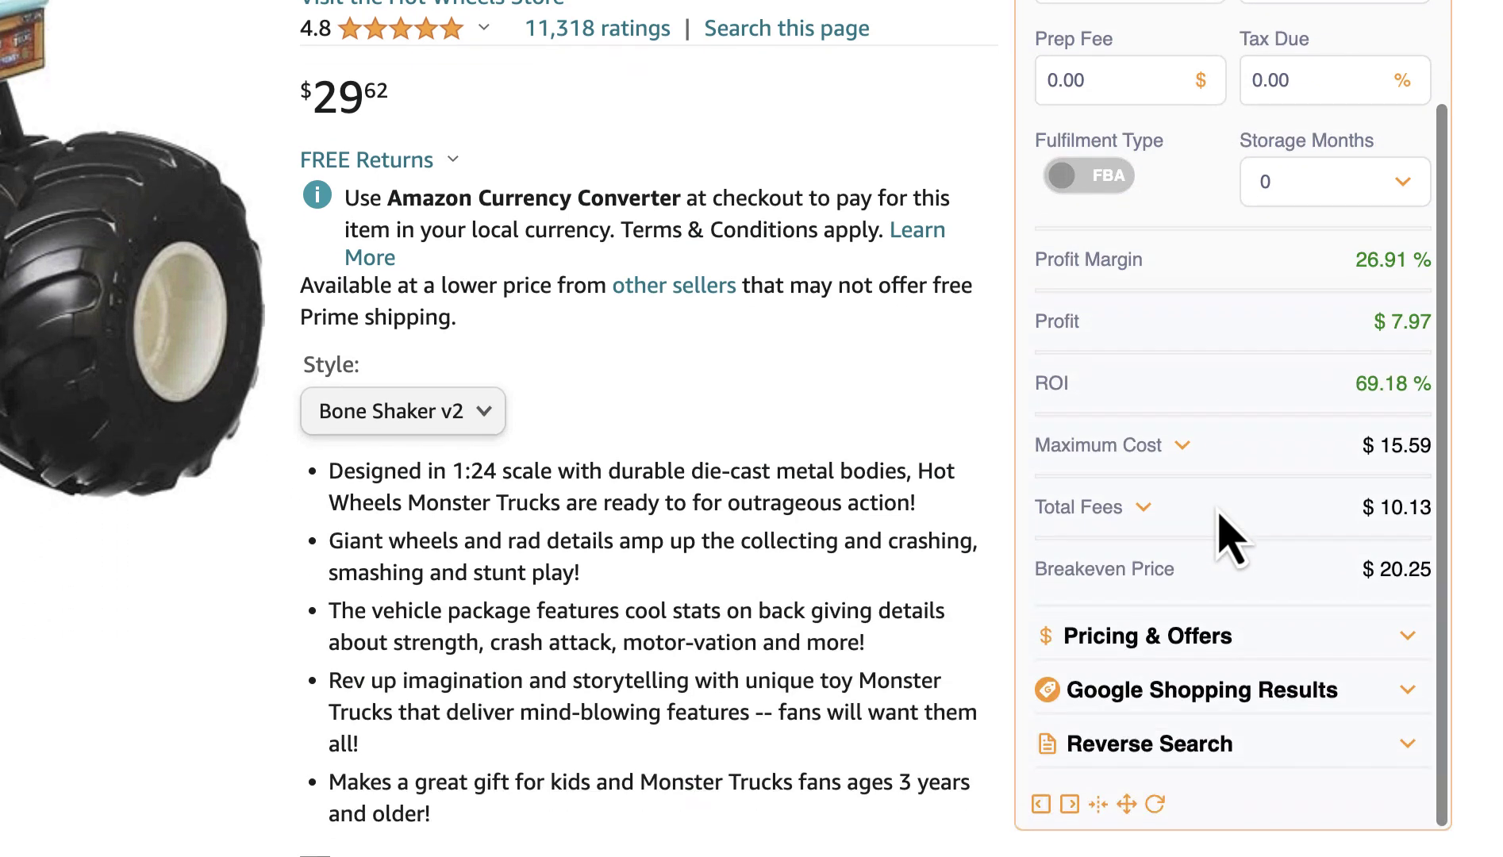
Expand Pricing & Offers to show the 8-offer table, lowest FBA $23.42.
left_click(1323, 619)
scroll(1220, 651, "down", 3)
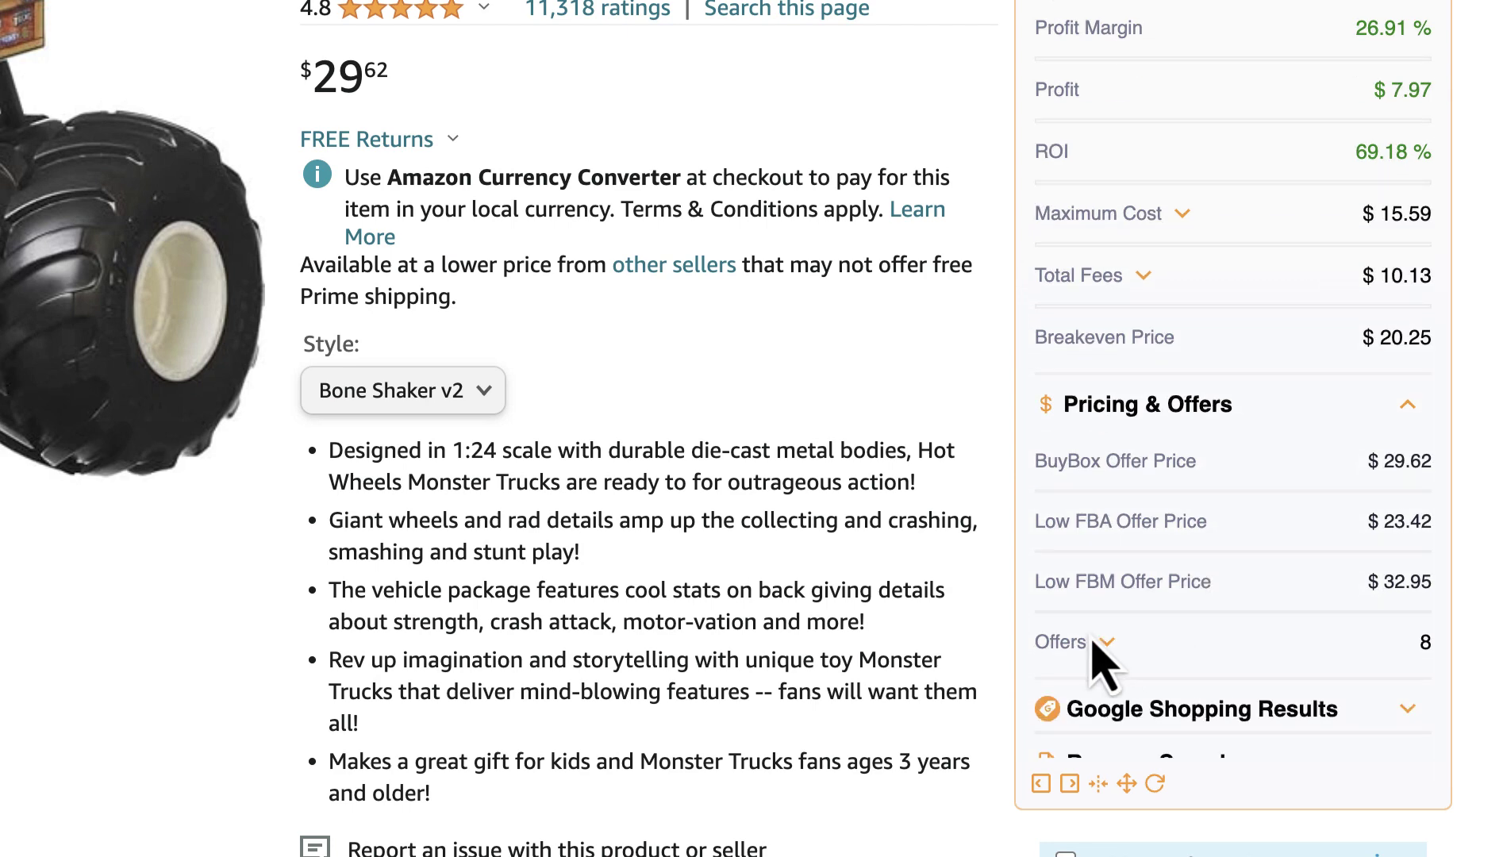
left_click(1106, 642)
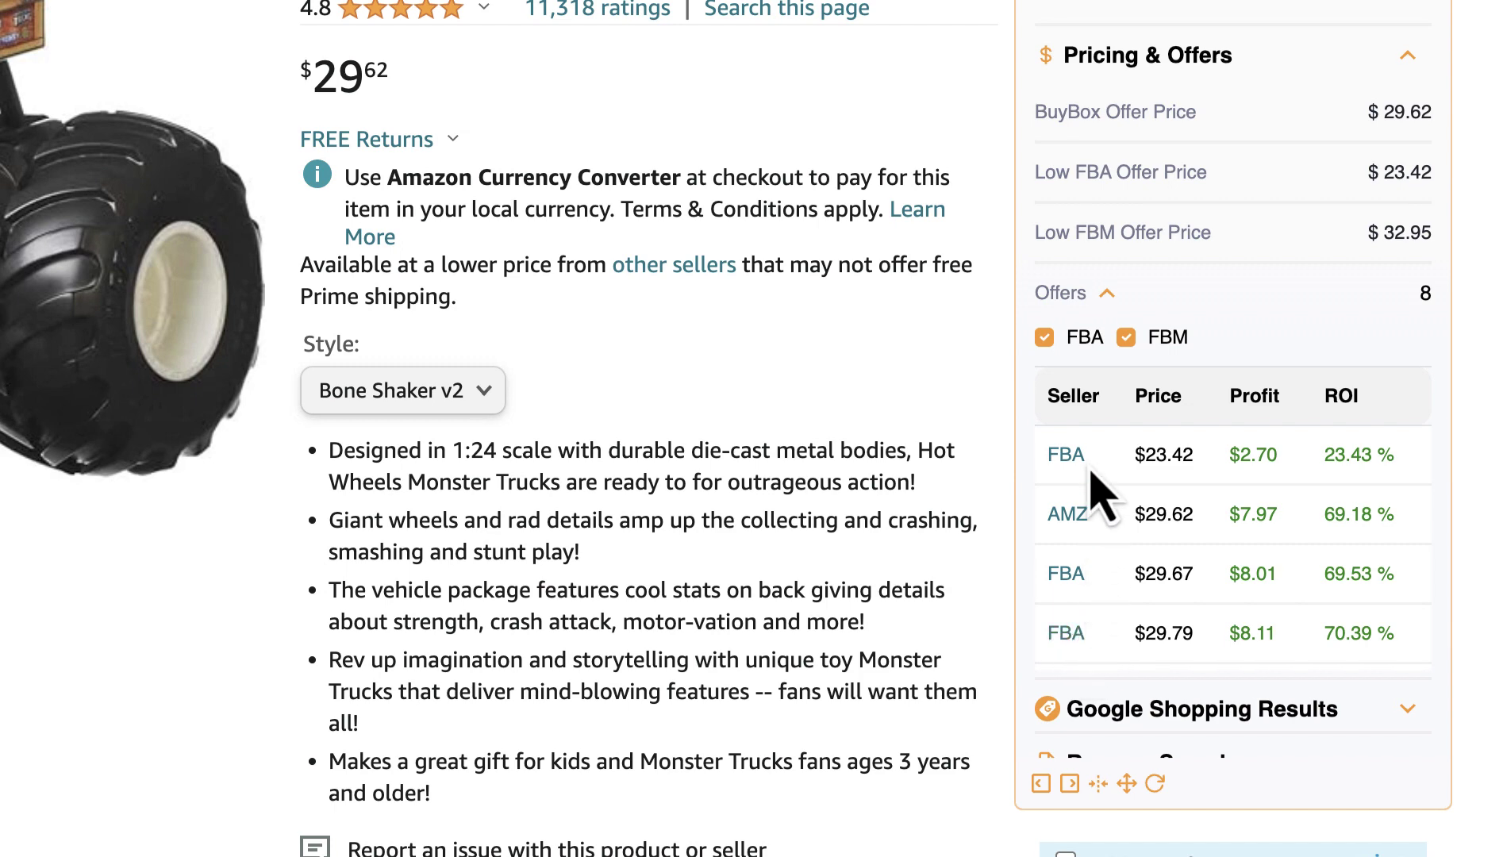
Review the truck's Google Shopping price comparisons, then collapse them to show Reverse Search prices.
scroll(1118, 571, "down", 3)
left_click(1407, 58)
left_click(1329, 712)
scroll(1270, 634, "down", 6)
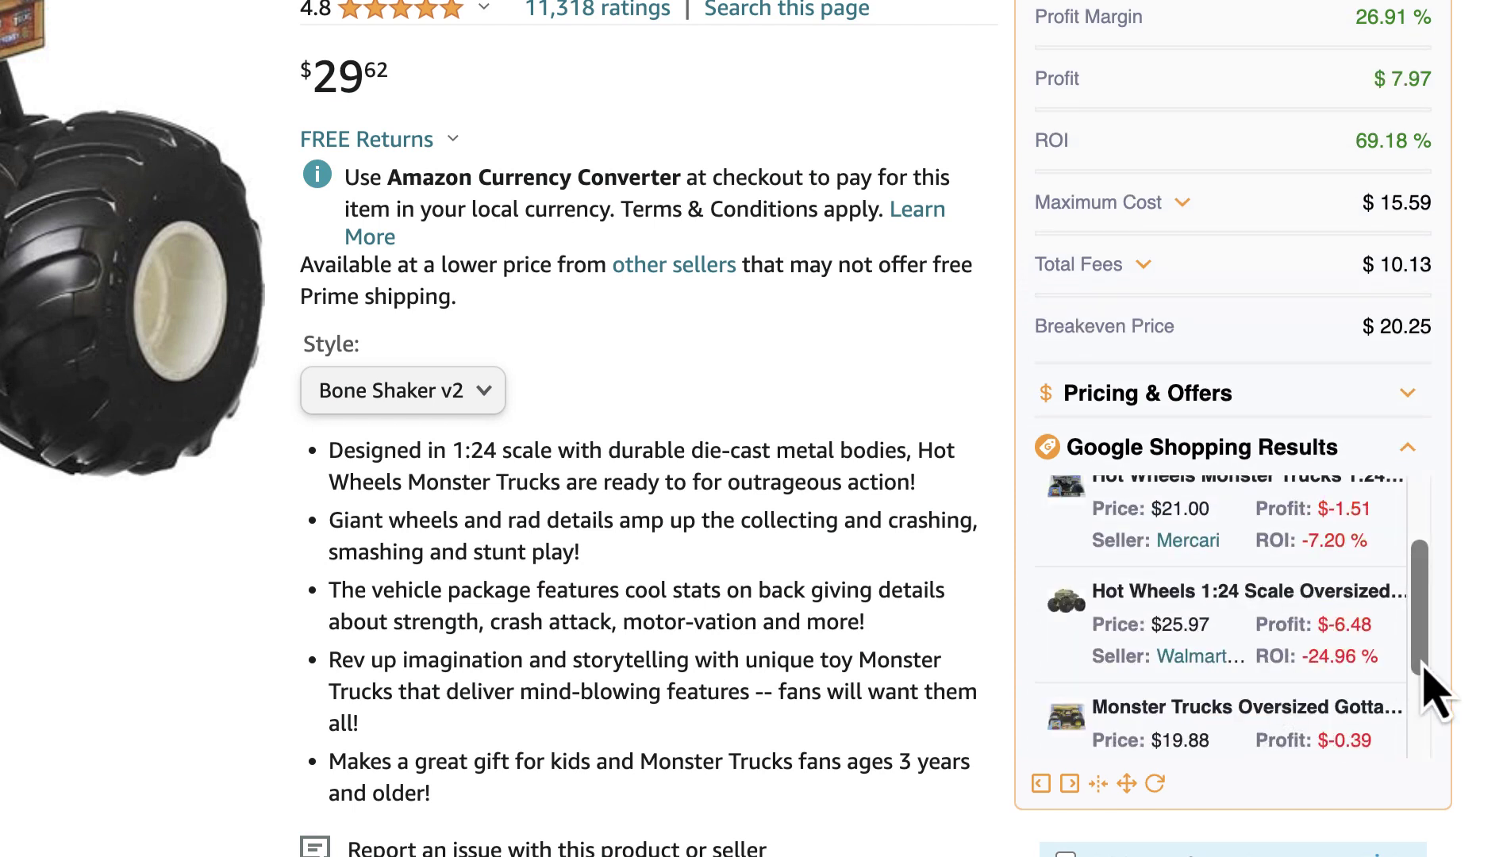
scroll(1402, 379, "down", 5)
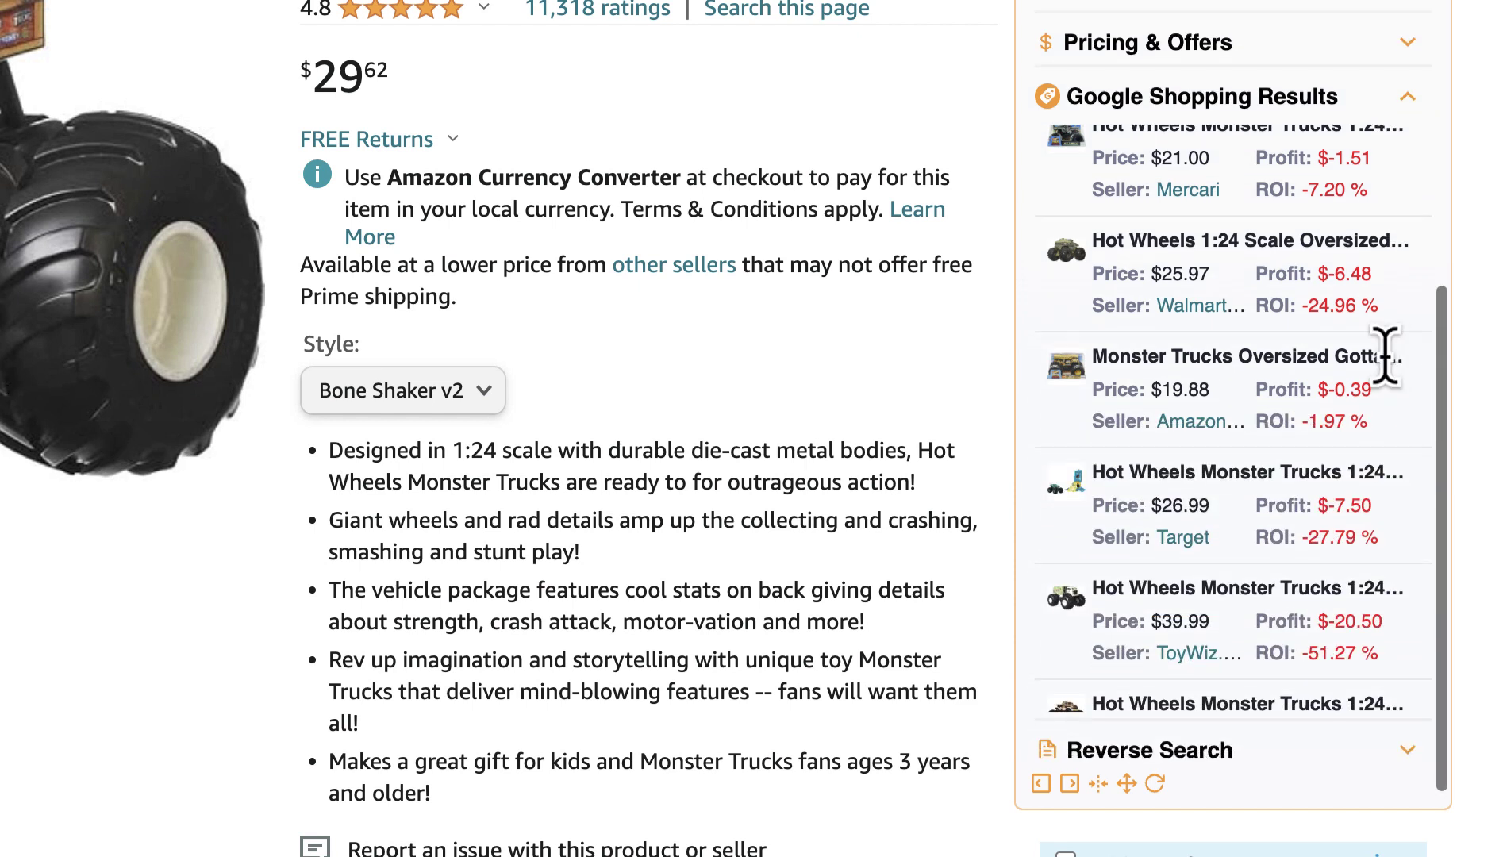
scroll(1254, 428, "up", 2)
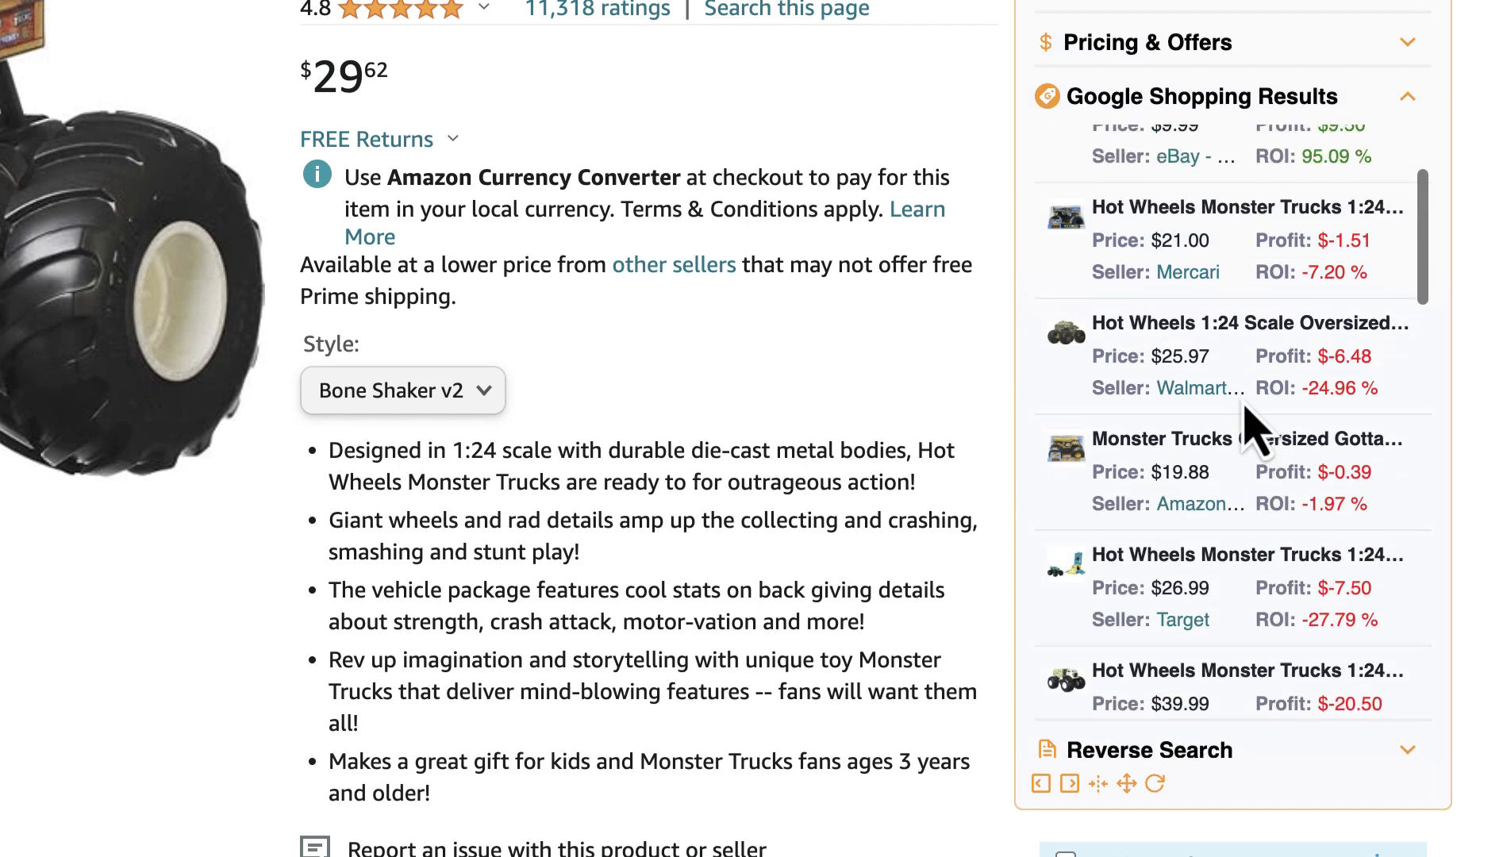
scroll(1242, 426, "up", 3)
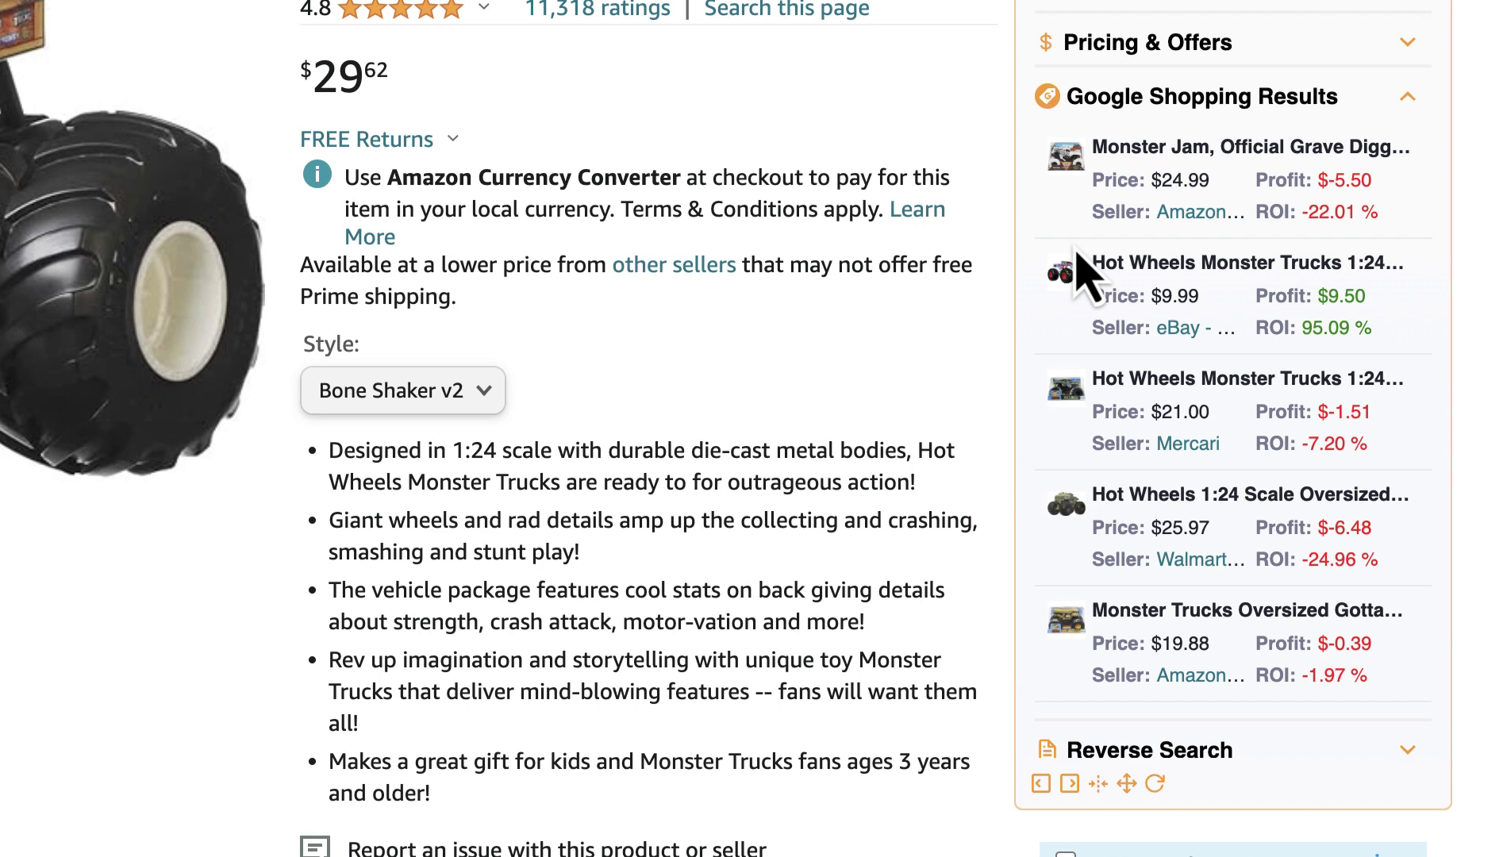
left_click(1409, 99)
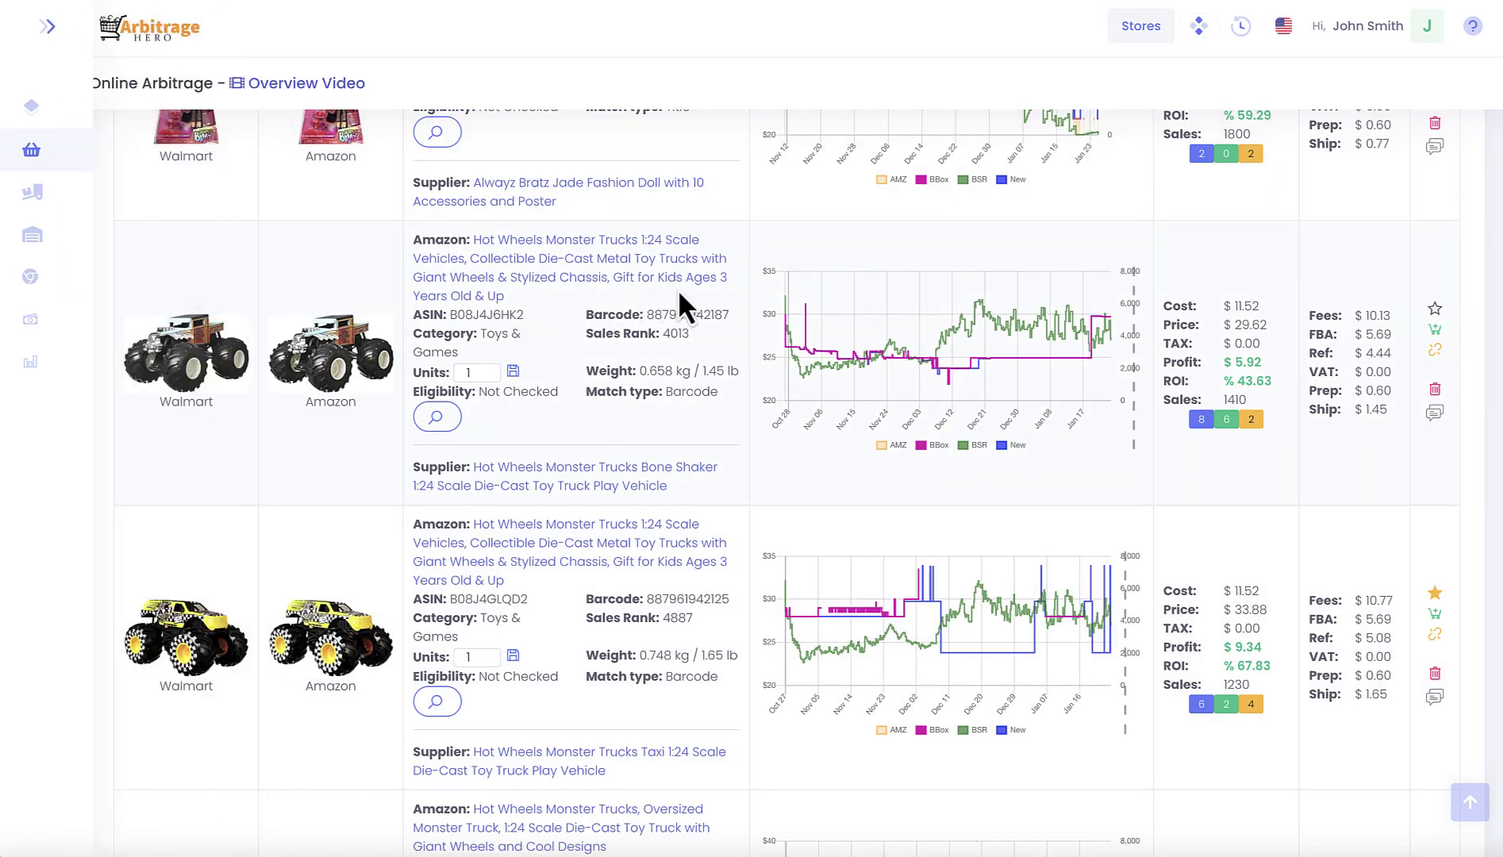
Star the Bone Shaker truck as a favorite, then browse the Online Arbitrage Favorite Products list.
left_click(1435, 309)
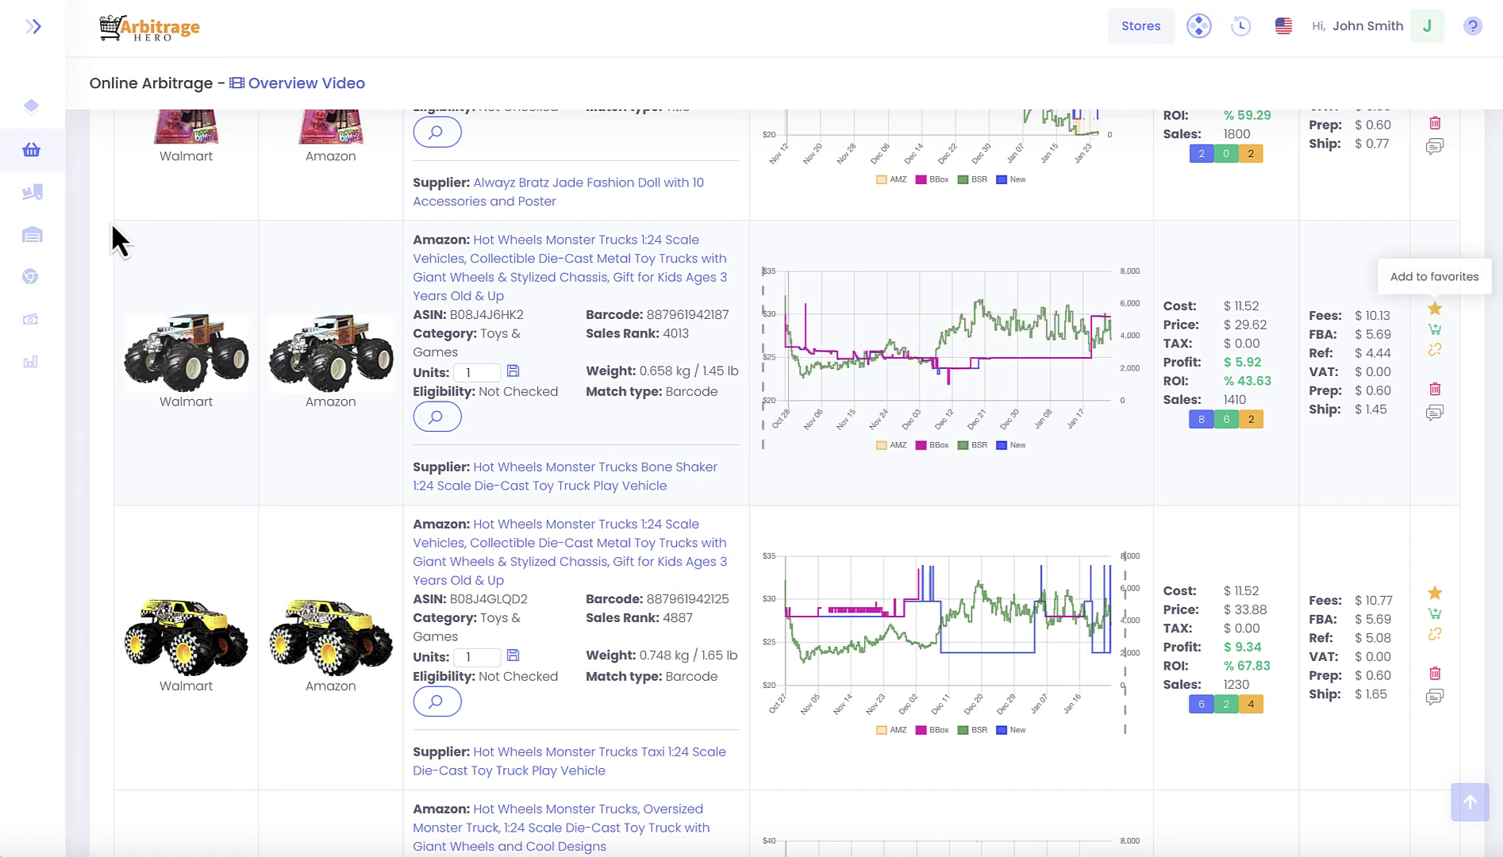
mouse_move(44, 176)
left_click(84, 160)
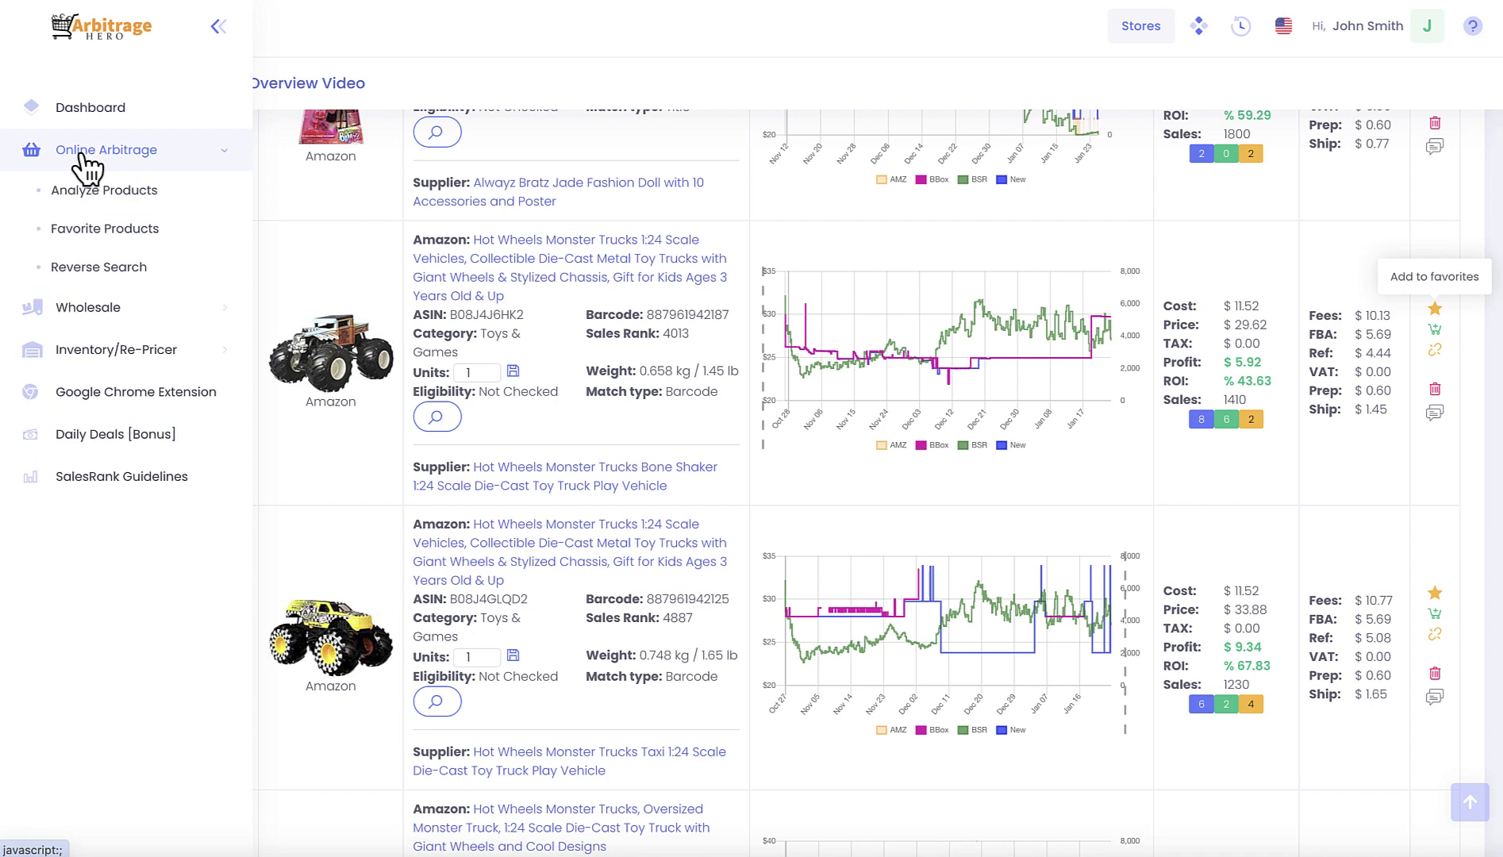
left_click(106, 229)
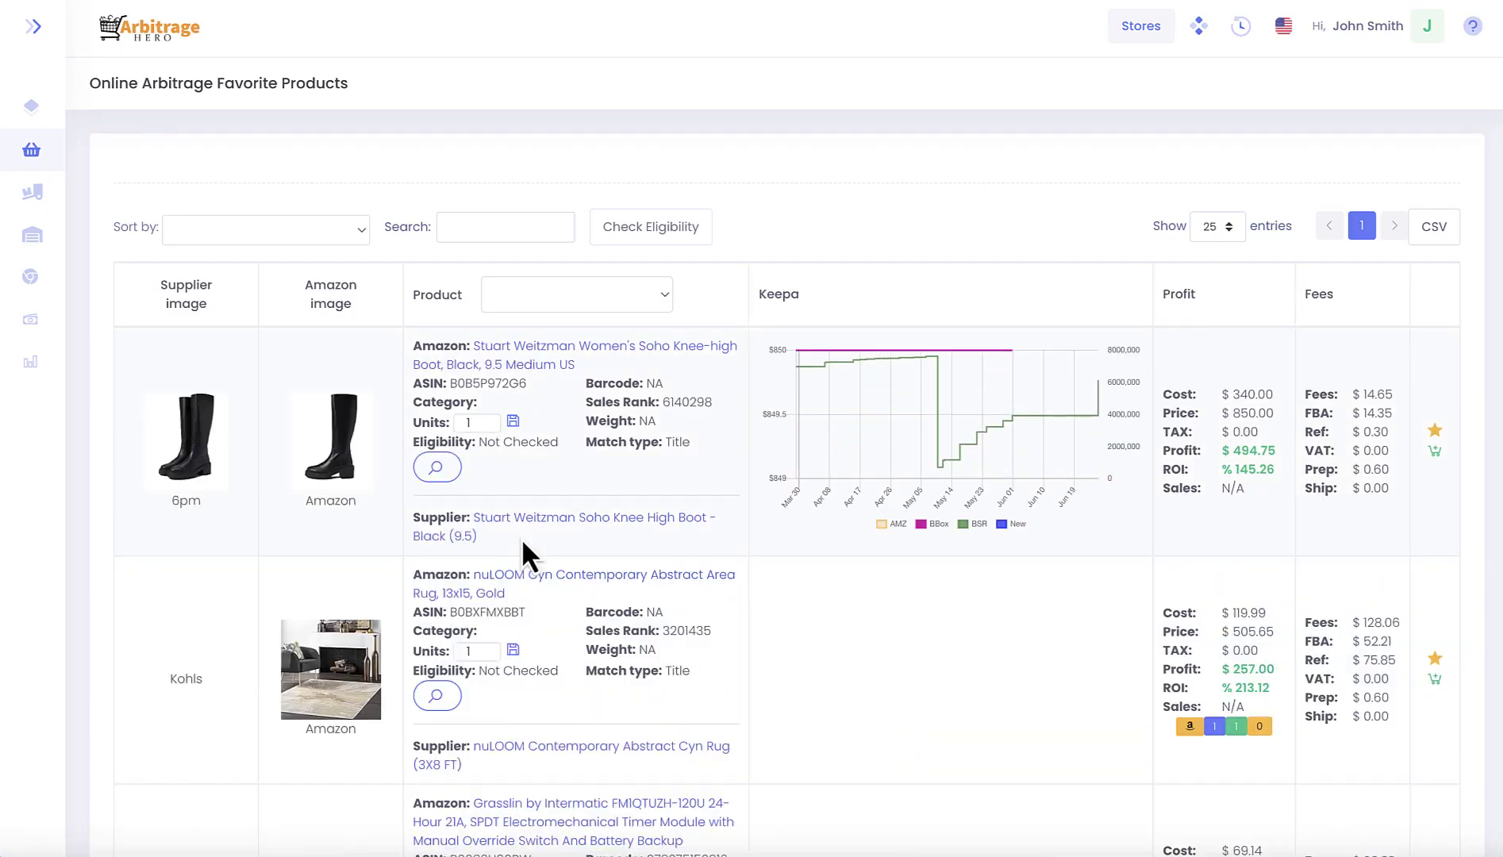
scroll(521, 538, "down", 5)
scroll(521, 538, "down", 12)
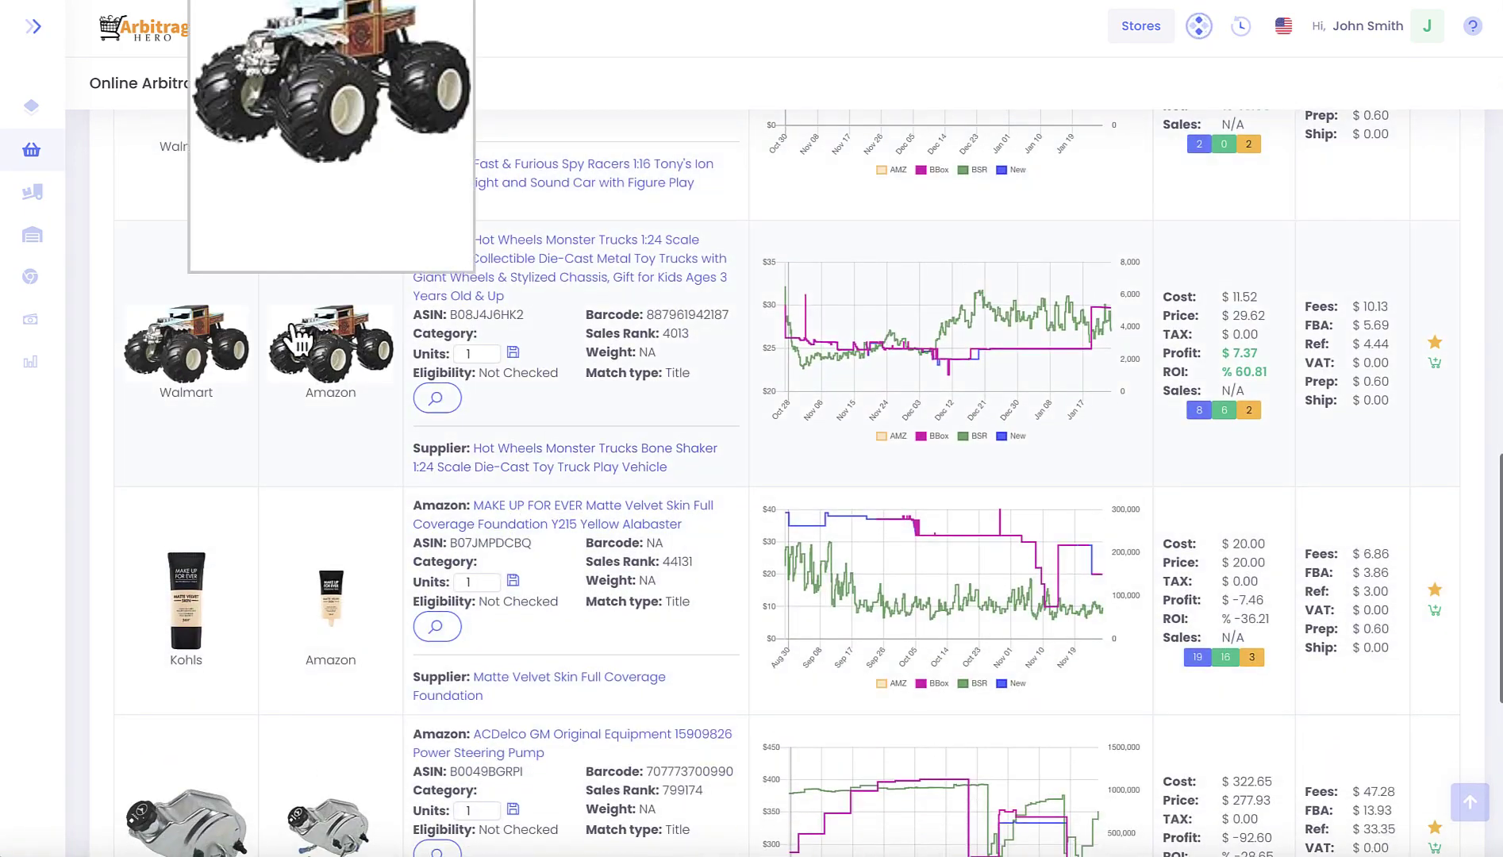
mouse_move(313, 377)
mouse_move(202, 365)
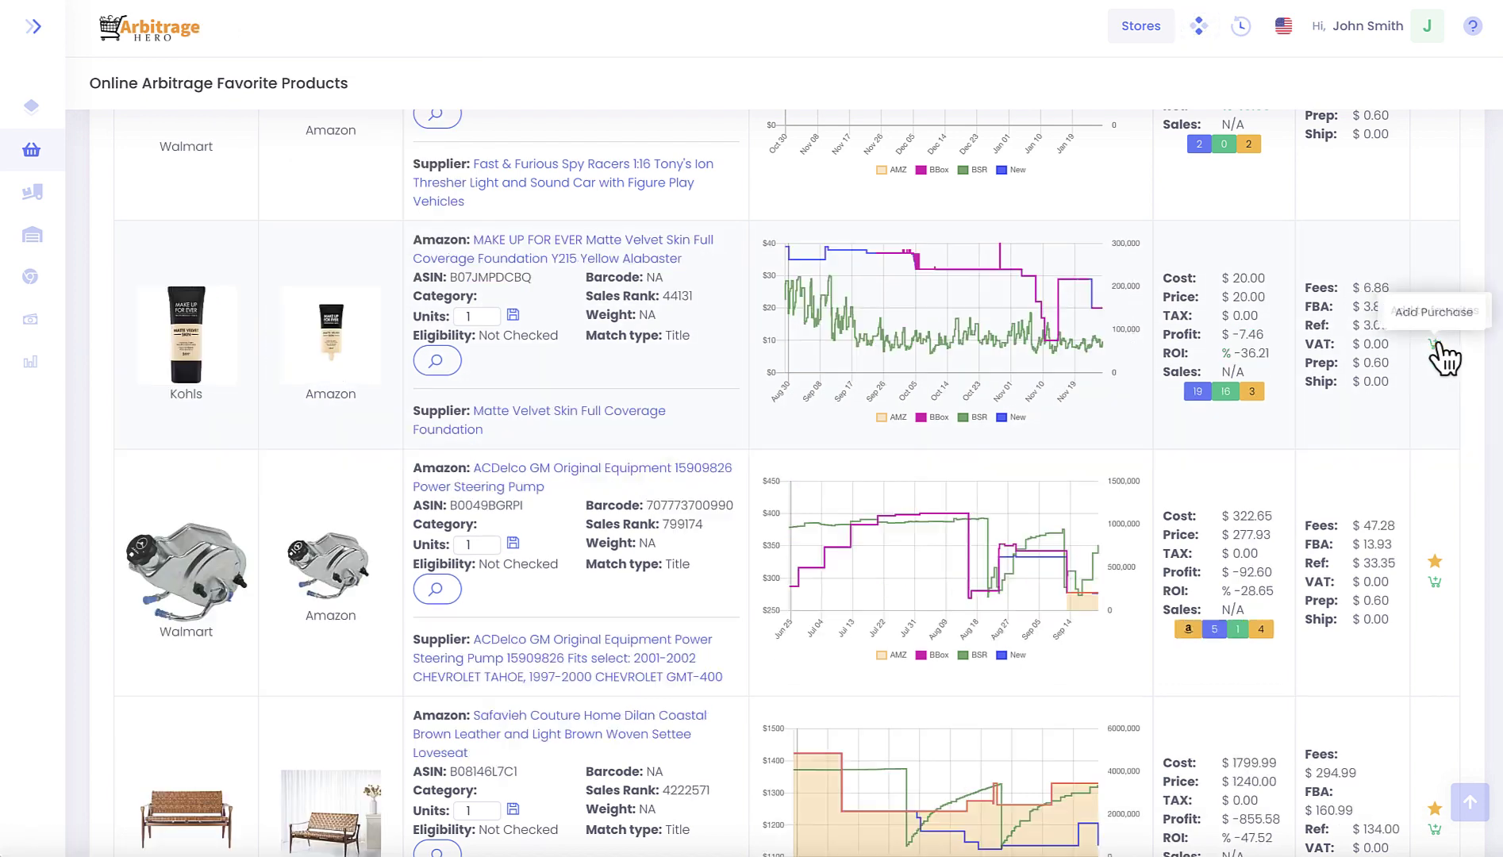
scroll(349, 298, "up", 1)
Go to Online Arbitrage Analyze Products and switch the Is FBM filter to Yes, then back to No.
mouse_move(46, 158)
left_click(101, 153)
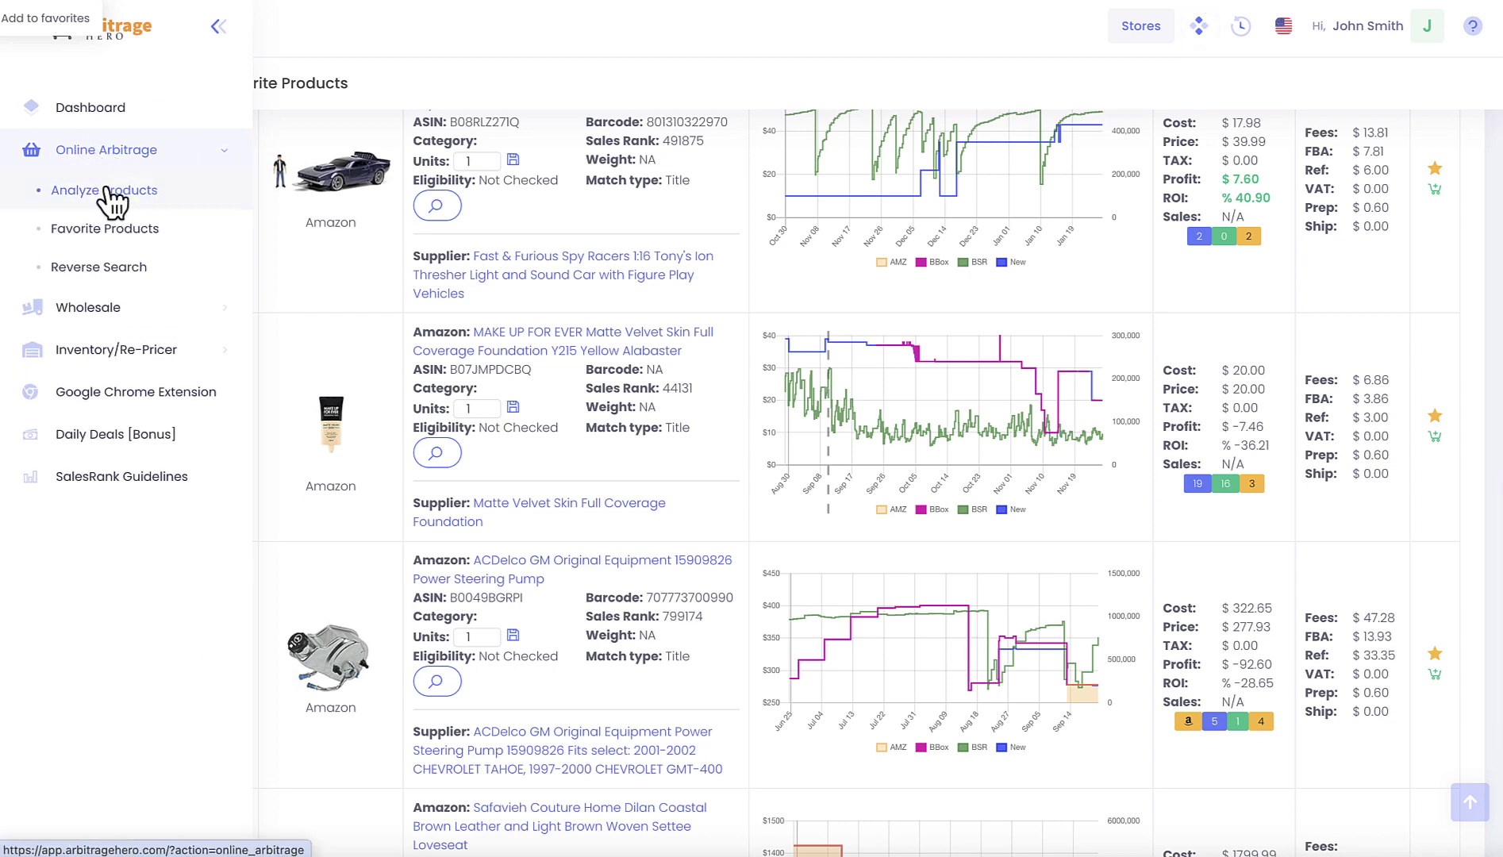
left_click(107, 194)
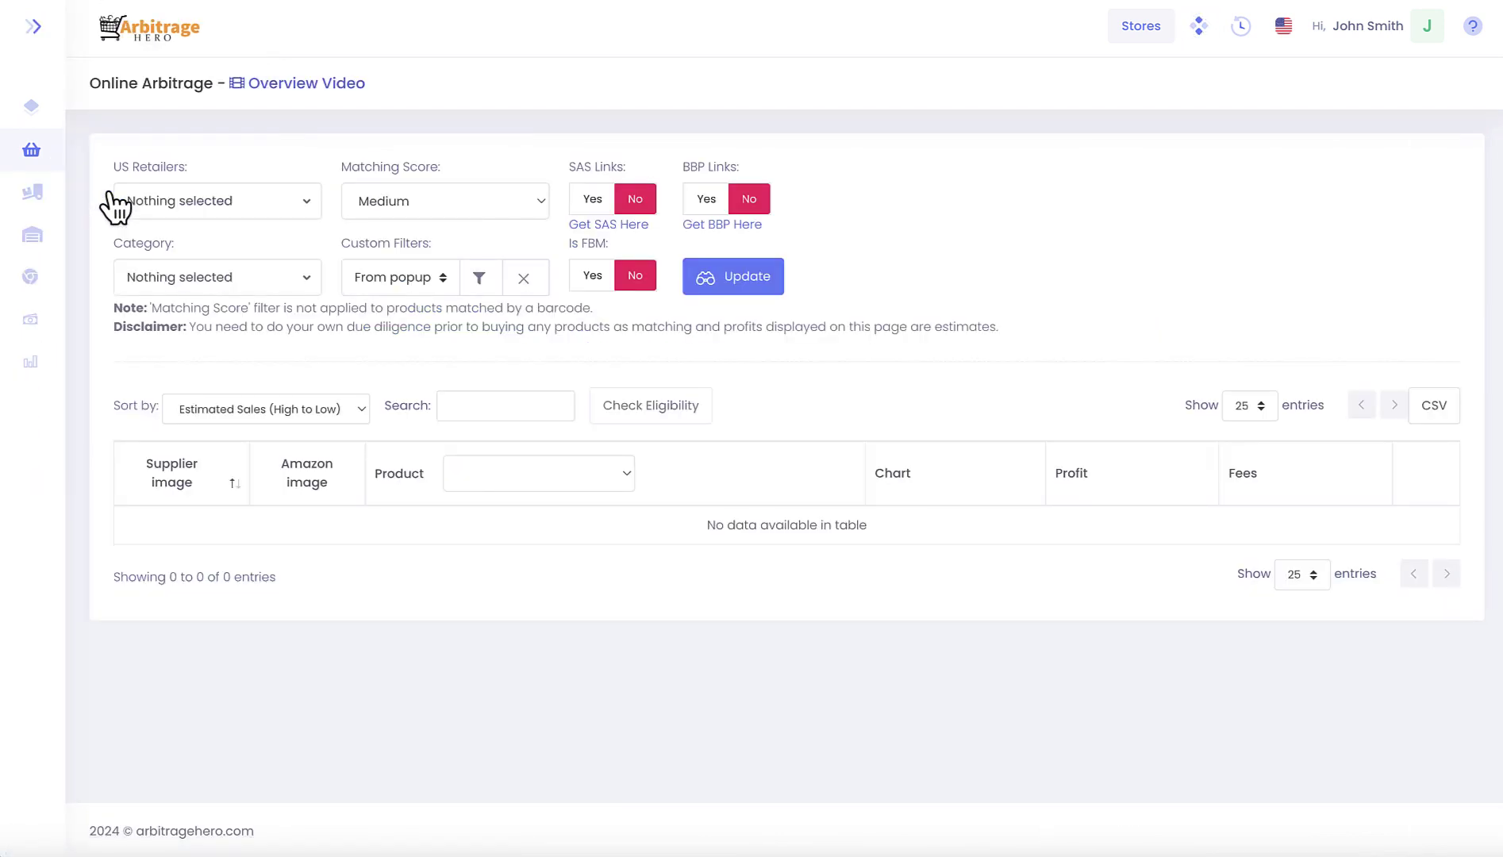
left_click(591, 278)
left_click(629, 277)
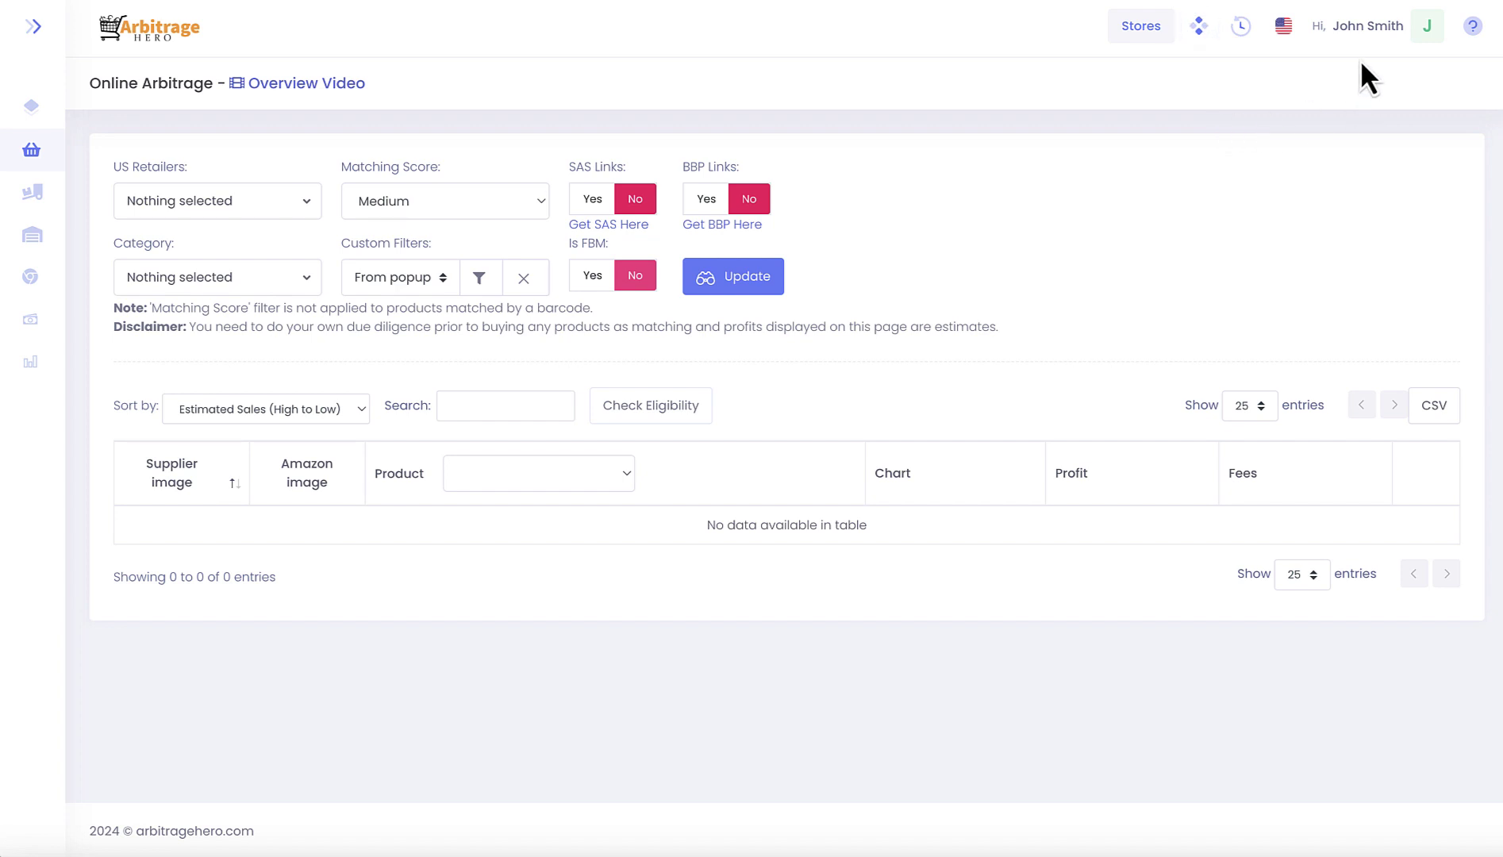
Open My Profile and check purchase tax 0.00%, prep centre cost 0.60, FBA inbound 1.00 and FBM shipping 0.00.
left_click(1349, 38)
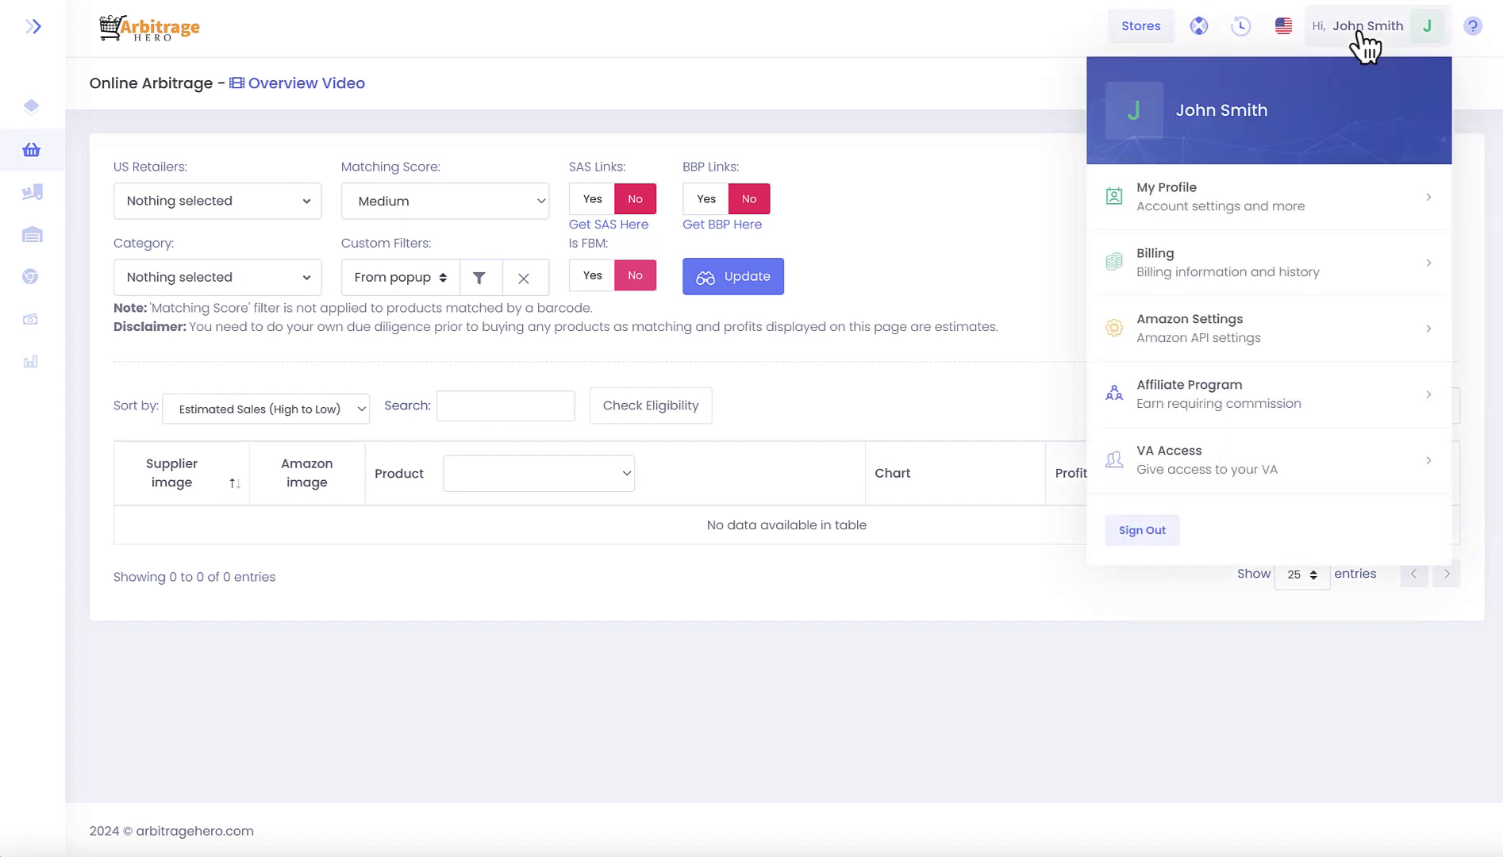
left_click(1188, 208)
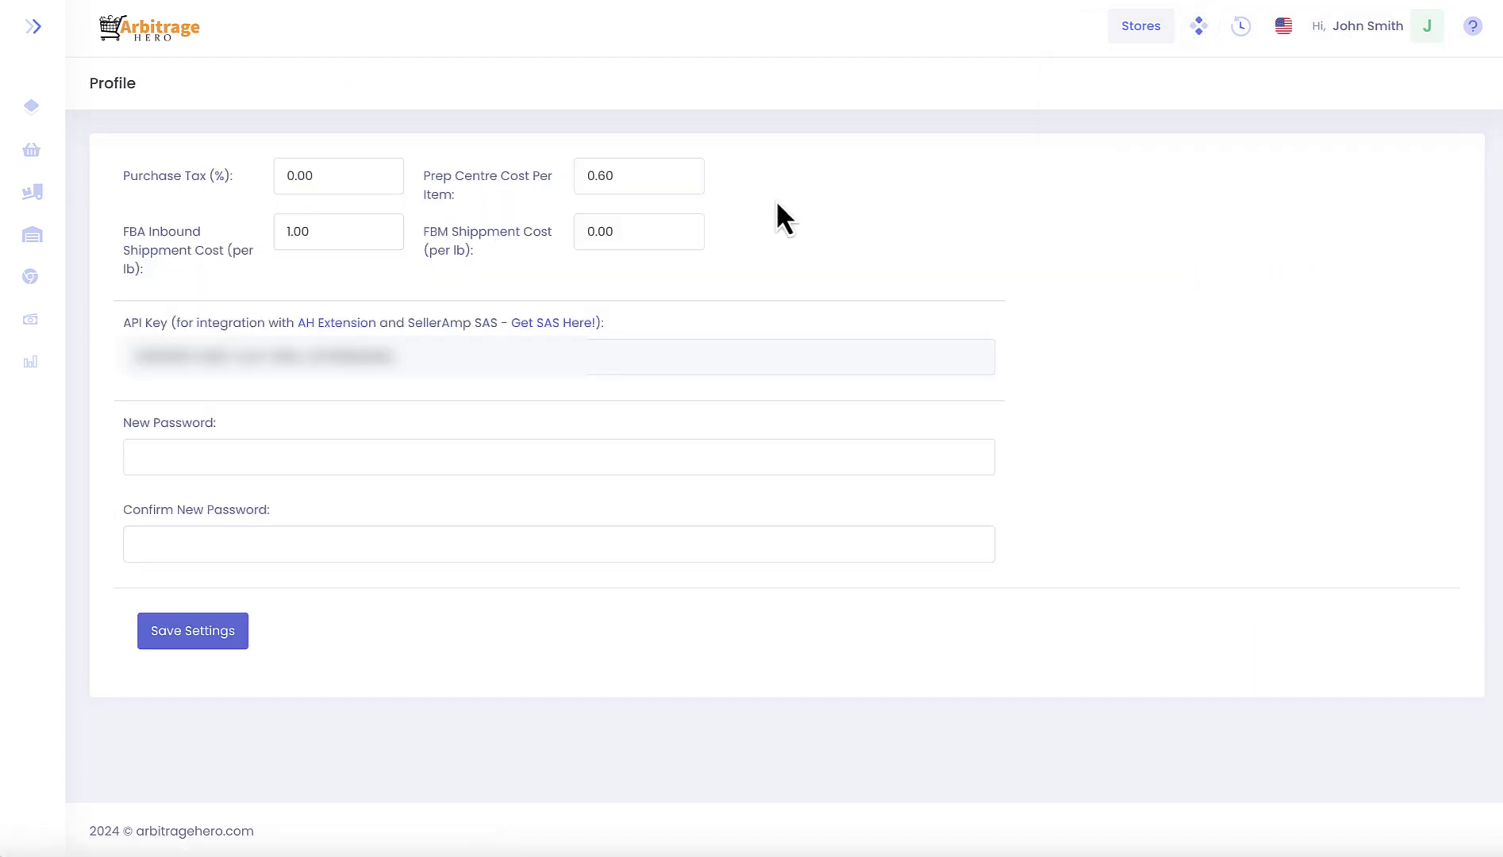
left_click(339, 178)
left_click_drag(328, 232, 279, 232)
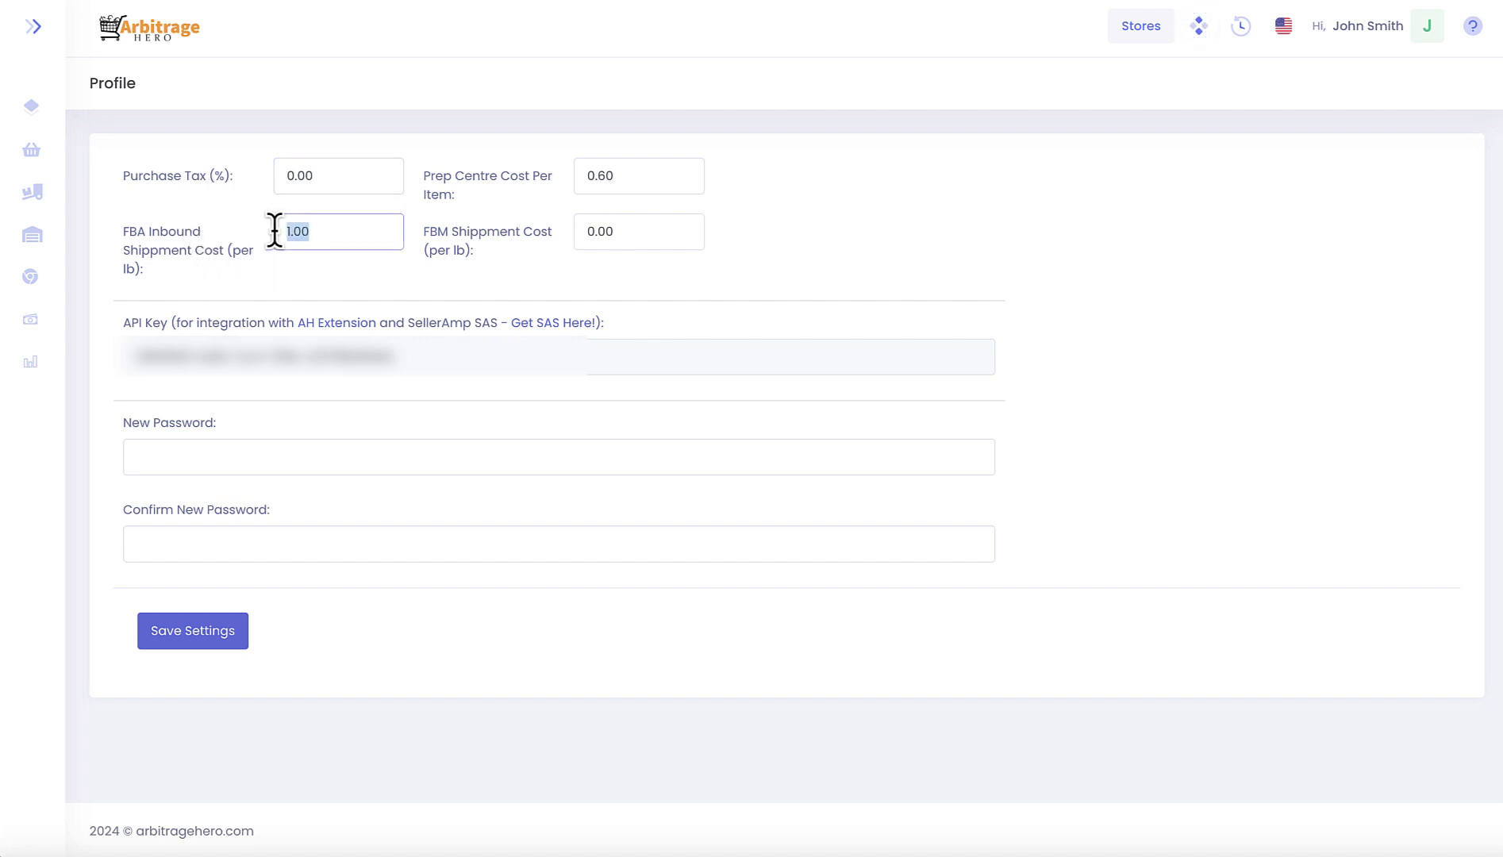
left_click_drag(627, 177, 518, 188)
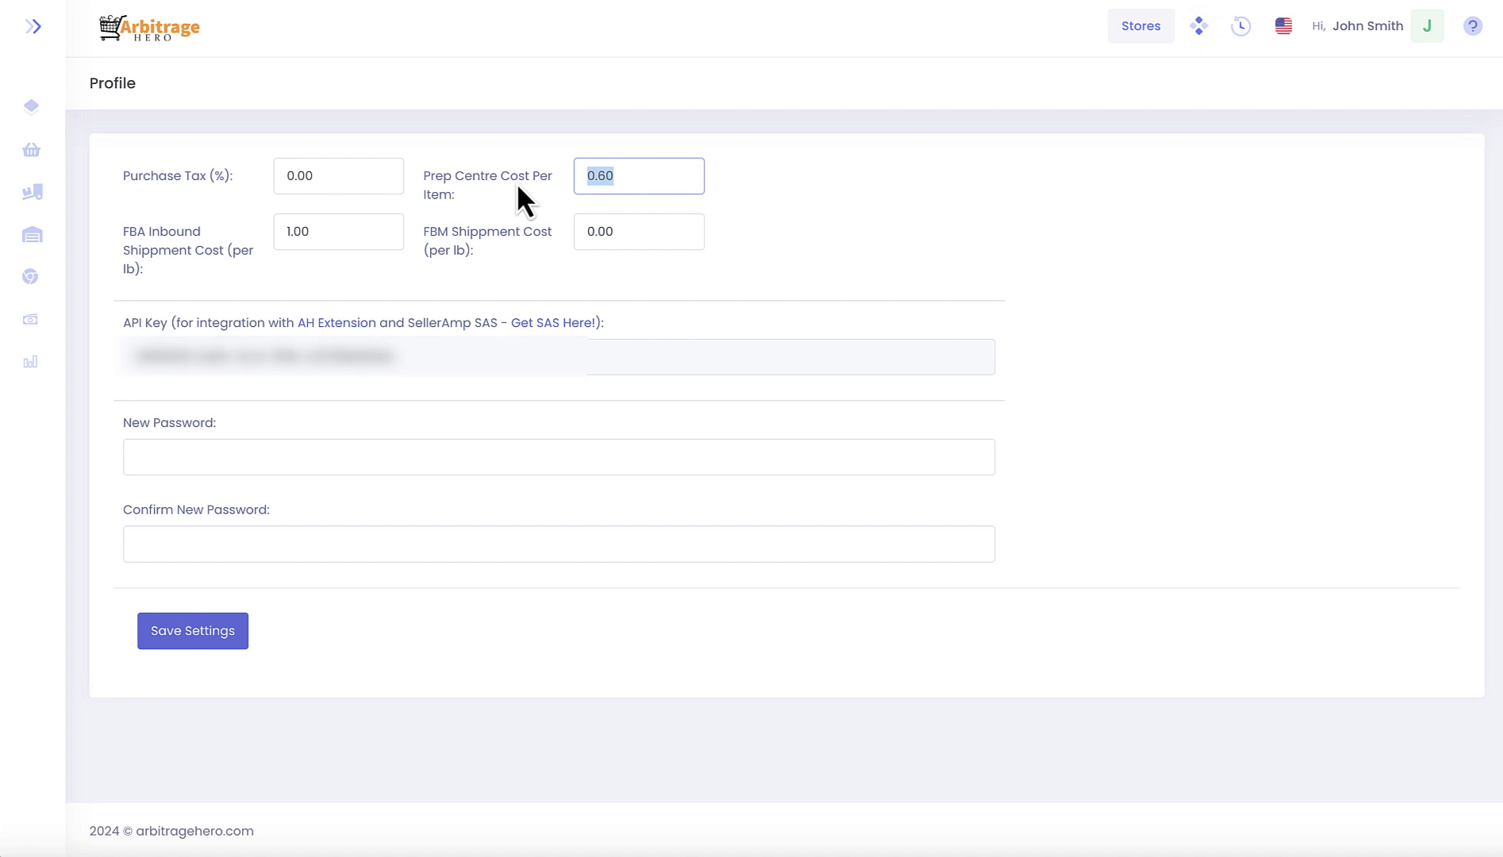